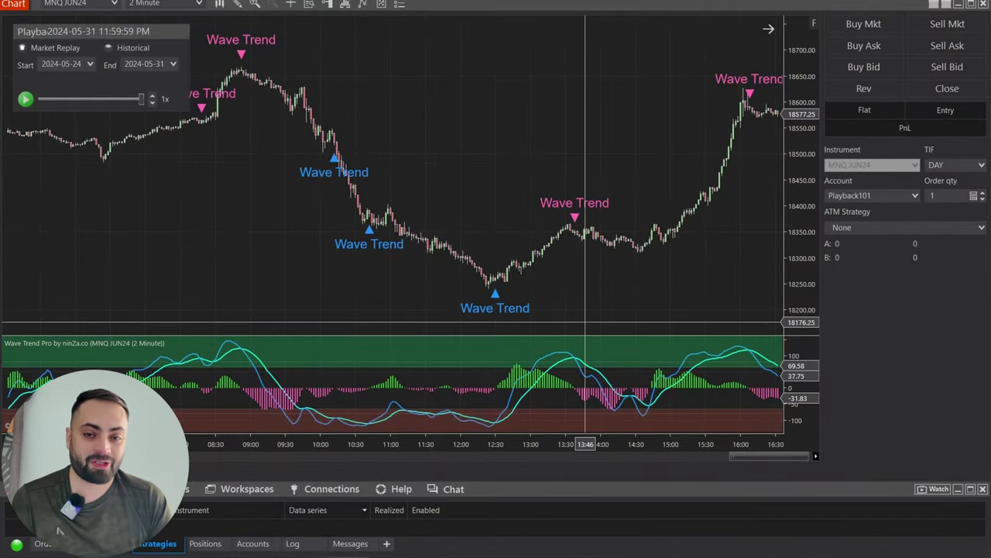
Examine the long and short Wave Trend signal markers on the MNQ JUN24 chart.
{"action": "left_click", "coordinate": [349, 173]}
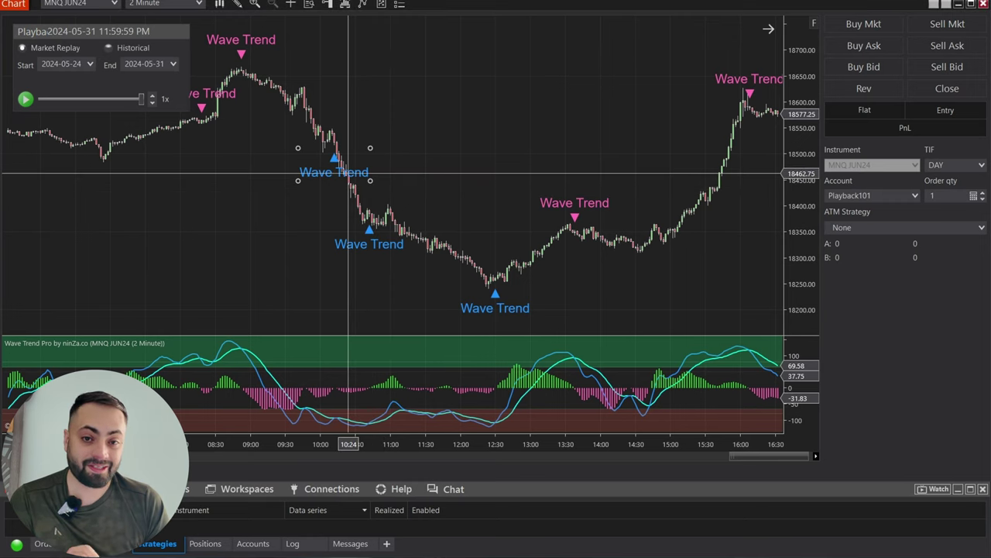
{"action": "left_click", "coordinate": [456, 165]}
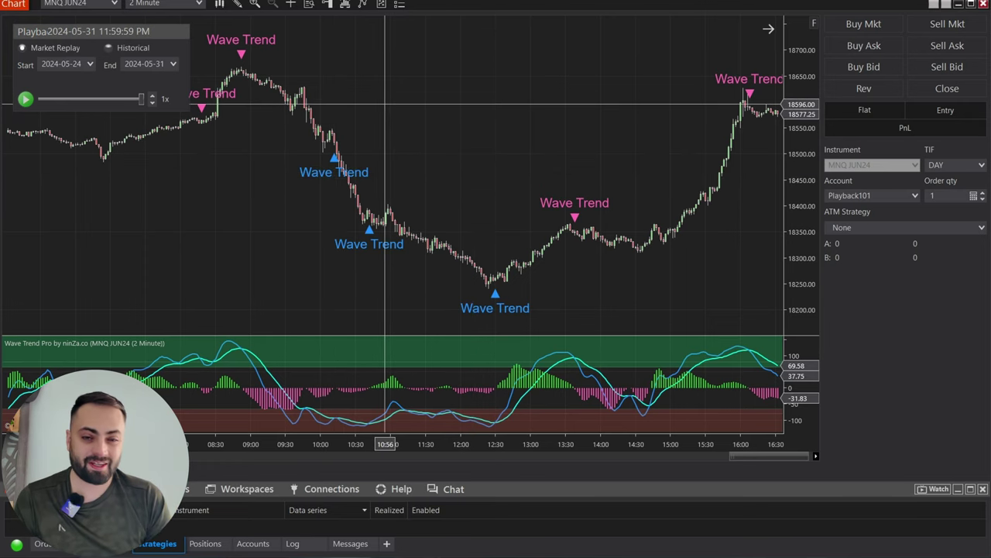
{"action": "left_click", "coordinate": [334, 172]}
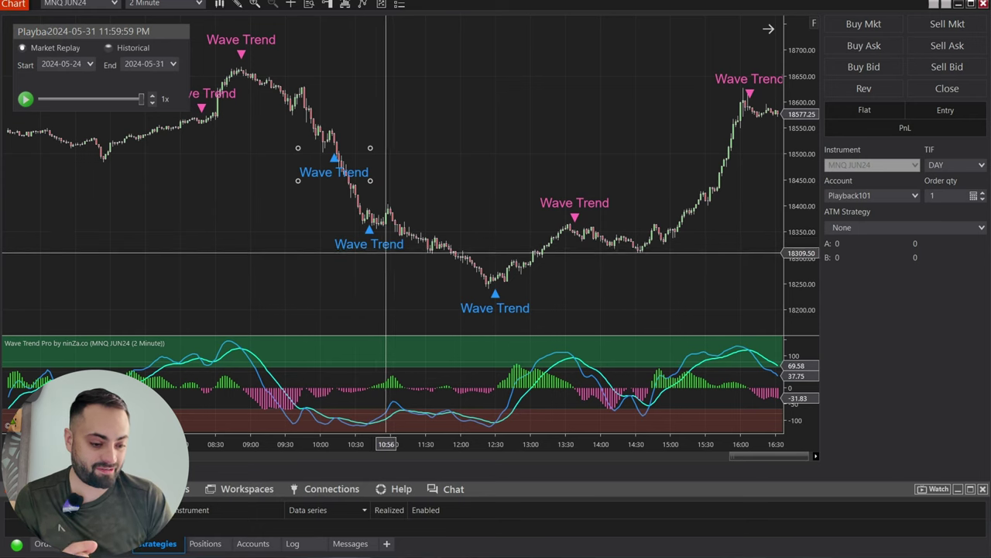
{"action": "left_click", "coordinate": [370, 240]}
{"action": "left_click", "coordinate": [489, 306]}
{"action": "left_click", "coordinate": [552, 203]}
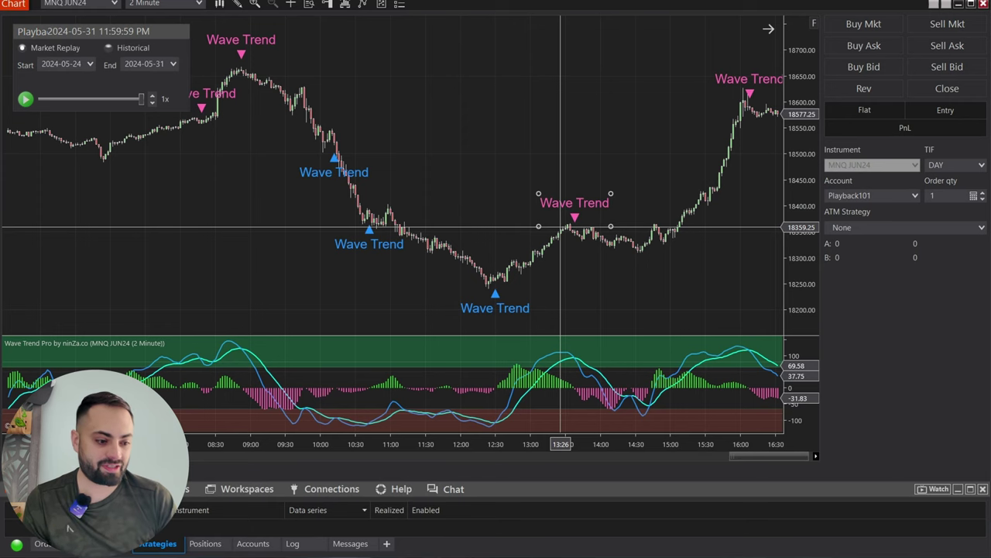
Open the drawing object properties of the pink Wave Trend marker and compare the tags of several configured markers.
{"action": "double_click", "coordinate": [572, 212]}
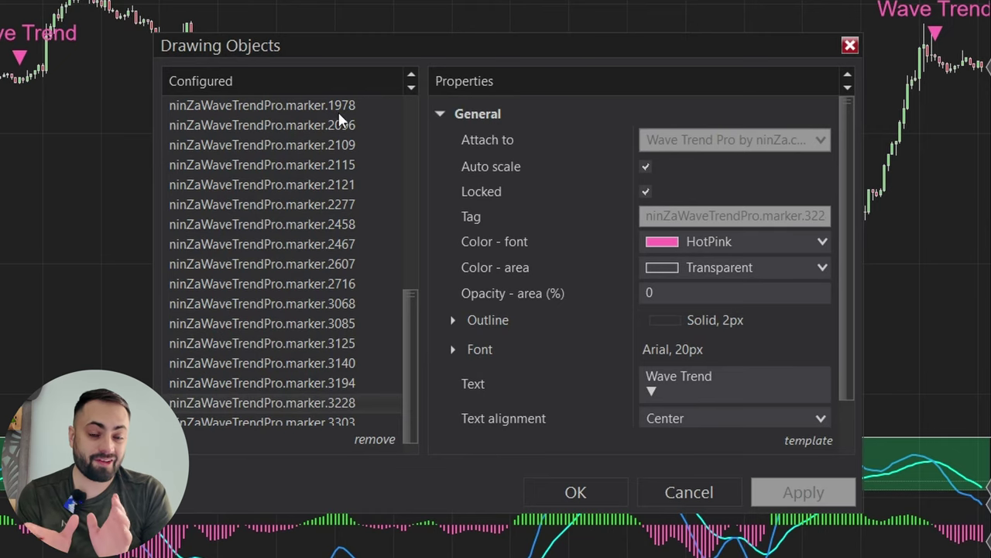
{"action": "left_click", "coordinate": [349, 164]}
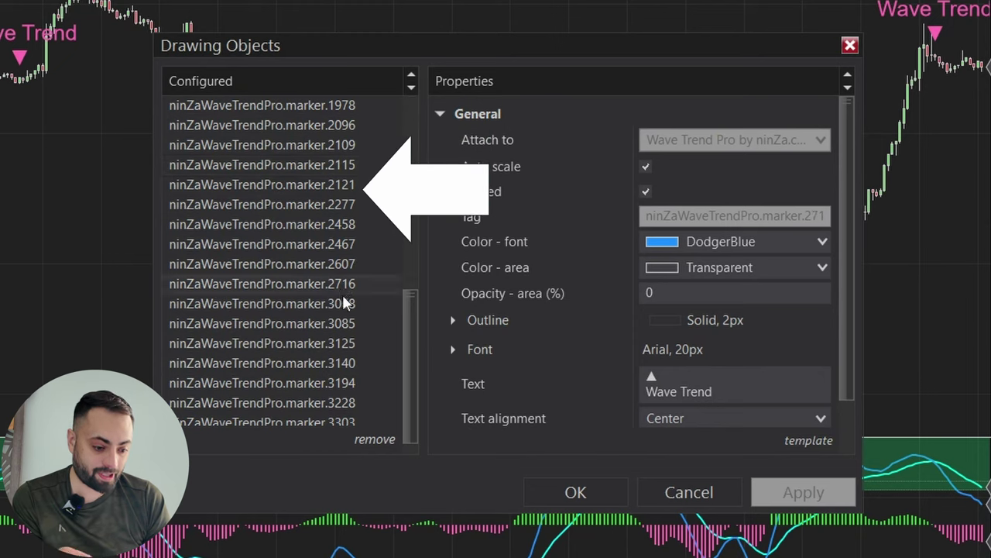
{"action": "left_click", "coordinate": [333, 342]}
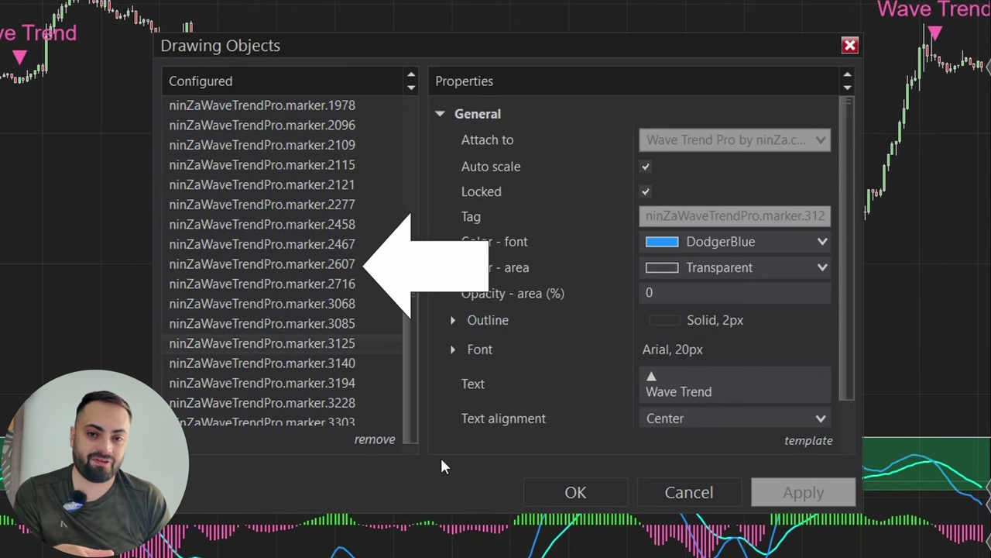
{"action": "left_click", "coordinate": [334, 126]}
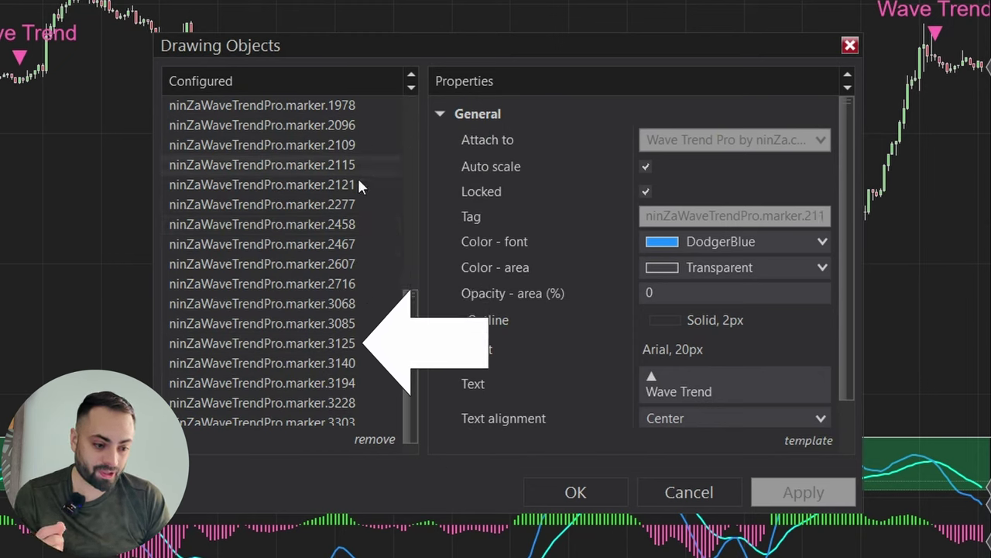
{"action": "left_click", "coordinate": [350, 185]}
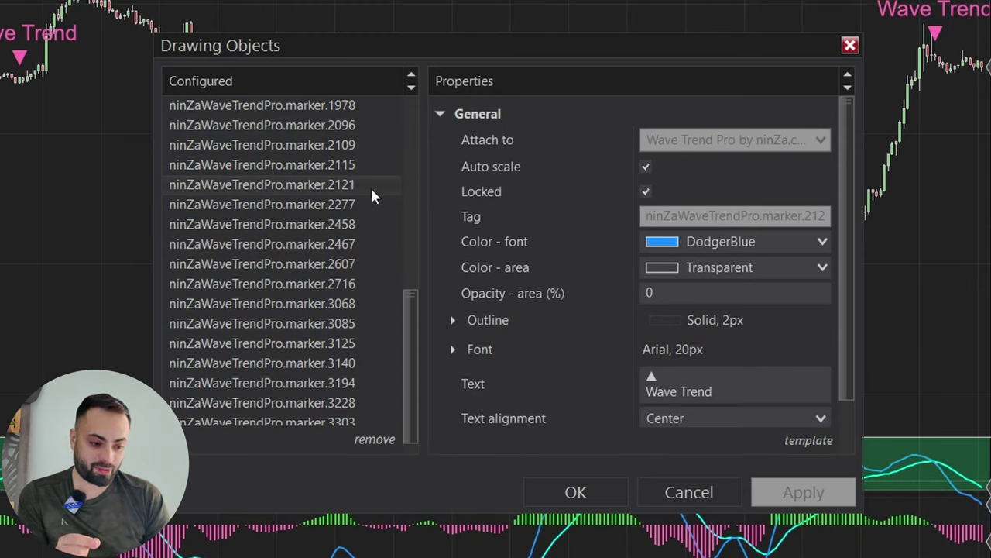
{"action": "left_click", "coordinate": [371, 227]}
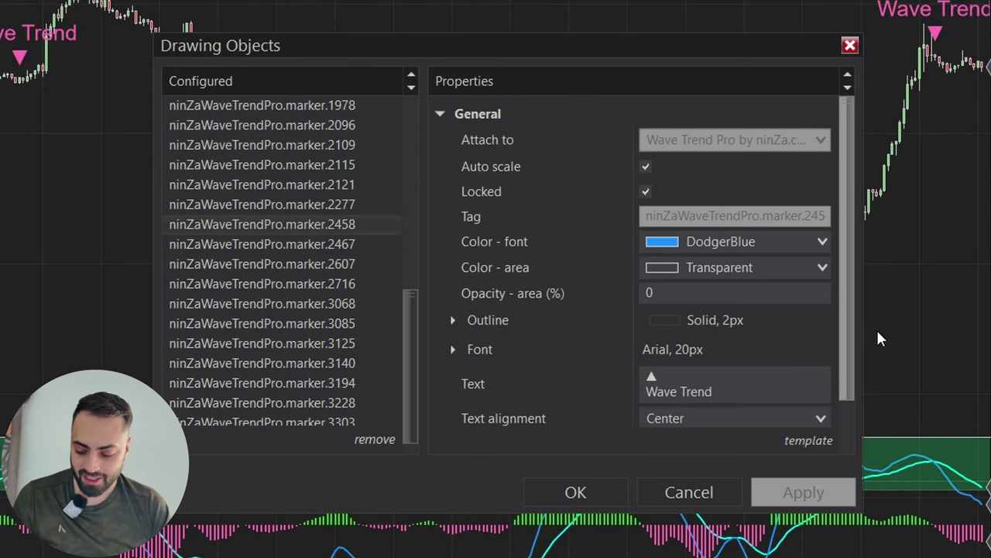
Capture the Tag field of marker 2458 as a screenshot and bring up the Brandfolder text extractor in a maximized browser window.
{"action": "key", "text": "super+shift+s"}
{"action": "left_click_drag", "start_coordinate": [640, 207], "coordinate": [835, 229]}
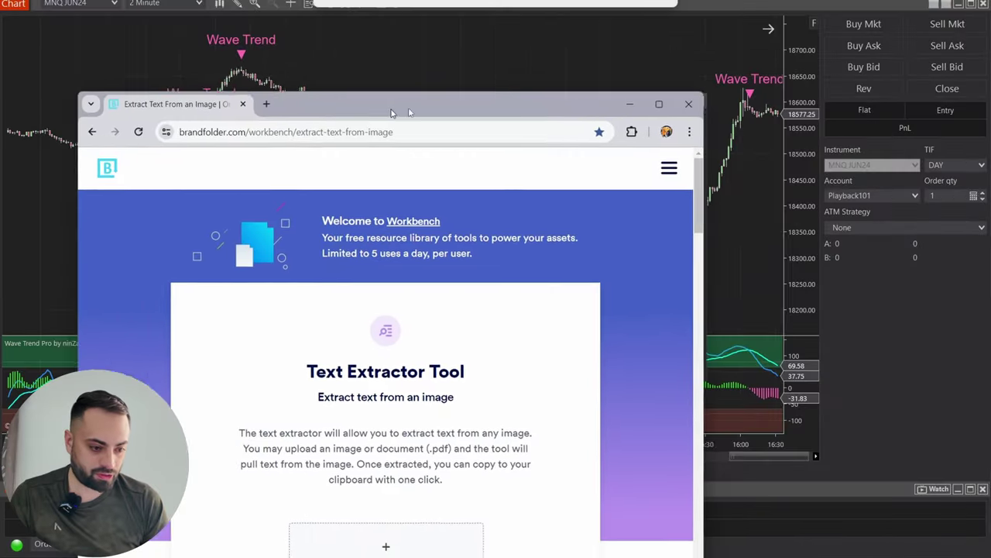
{"action": "left_click_drag", "start_coordinate": [392, 112], "coordinate": [507, 104]}
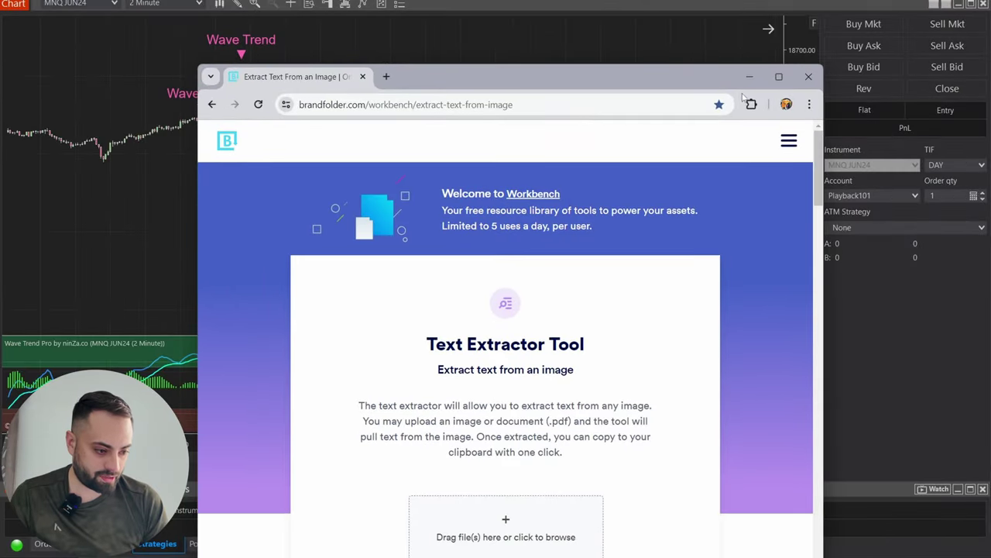
{"action": "double_click", "coordinate": [508, 104]}
Upload the captured tag image to the text extractor and copy only the prefix "ninZaWaveTrendPro.marker." from the extracted text.
{"action": "left_click", "coordinate": [516, 522]}
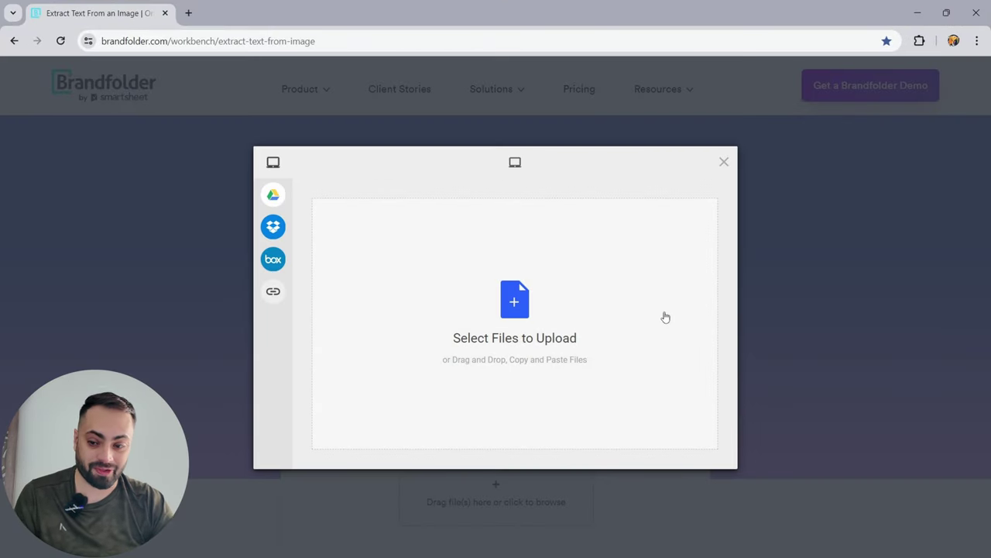
{"action": "key", "text": "ctrl+v"}
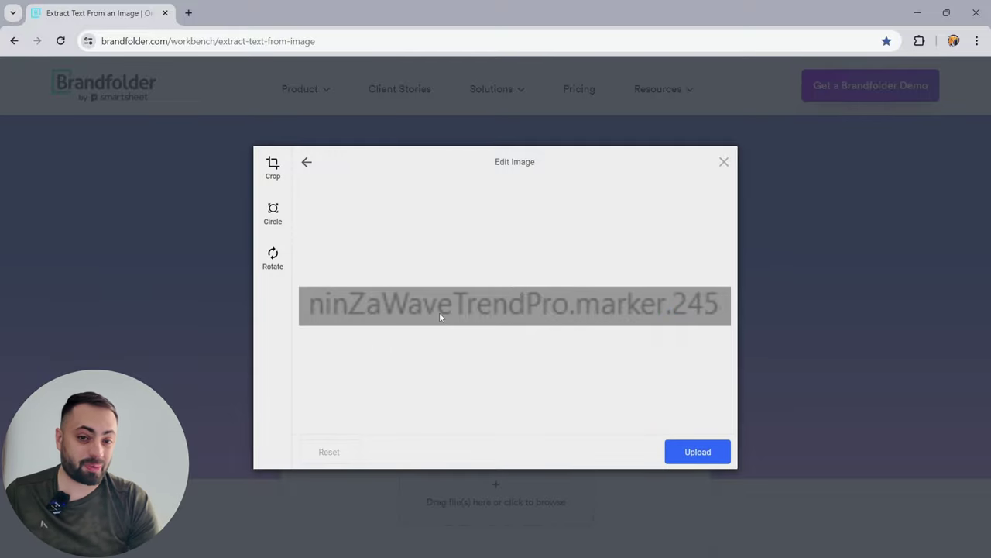
{"action": "left_click", "coordinate": [700, 454]}
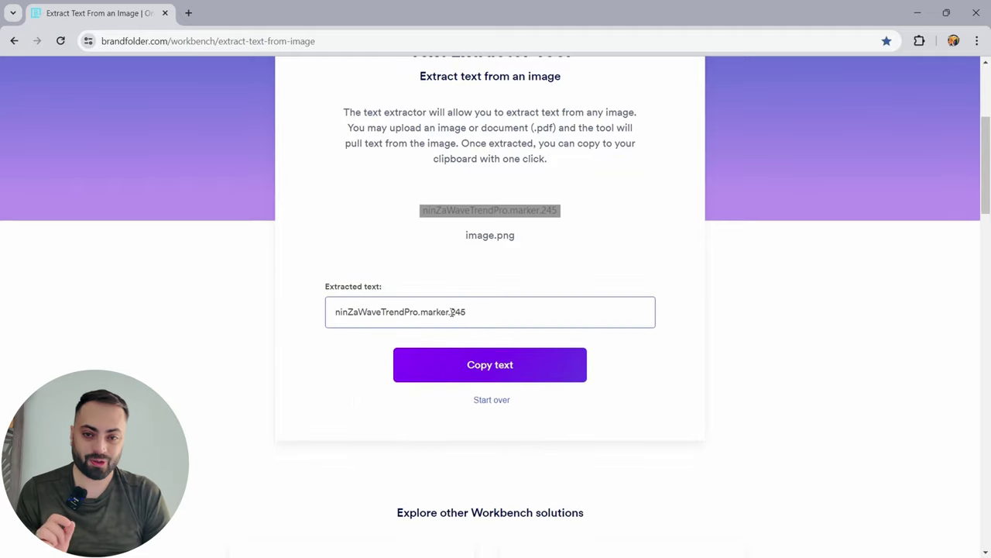
{"action": "left_click_drag", "start_coordinate": [449, 312], "coordinate": [270, 290]}
{"action": "key", "text": "ctrl+c"}
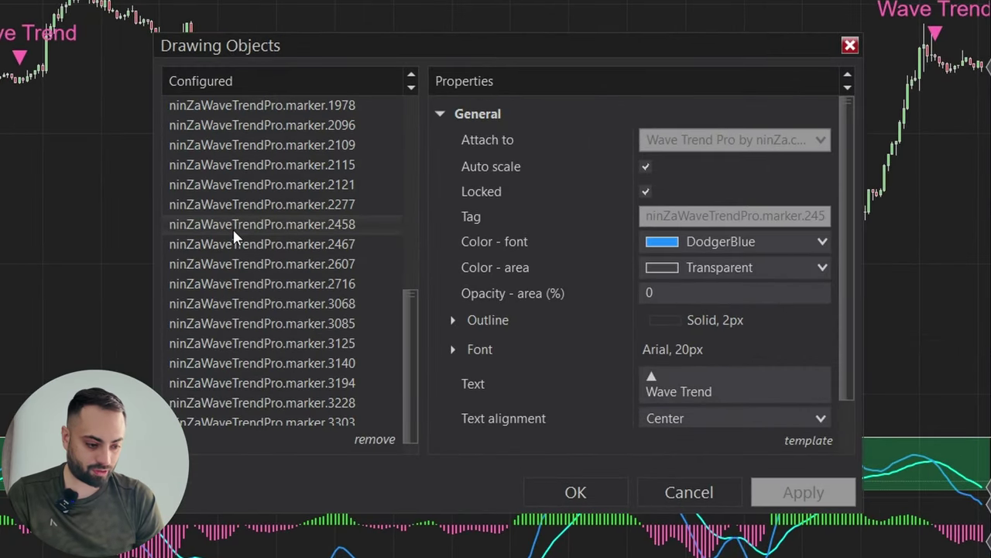
Return to the chart's drawing objects, compare the font colors of markers 3068 and 2716, and close the dialog.
{"action": "left_click", "coordinate": [360, 303]}
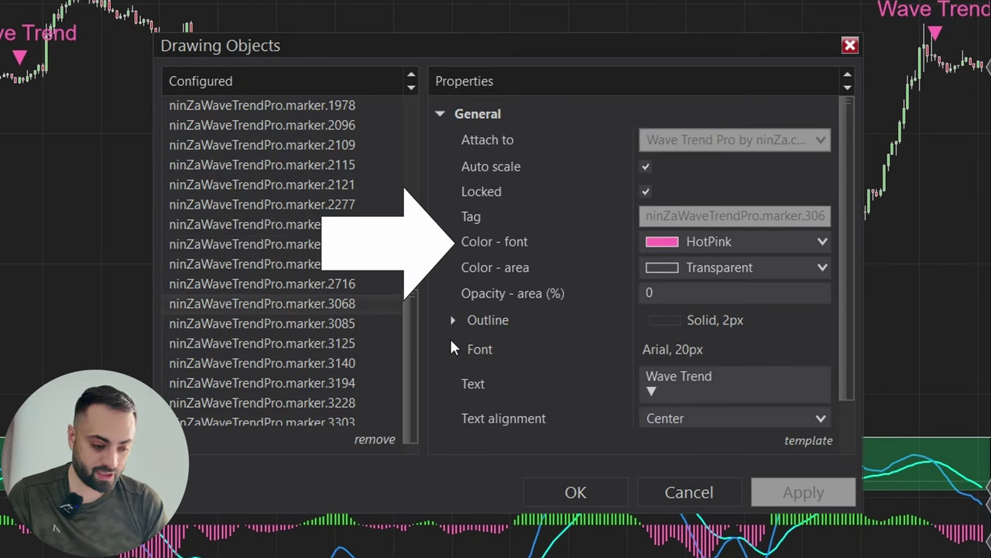
{"action": "key", "text": "Up"}
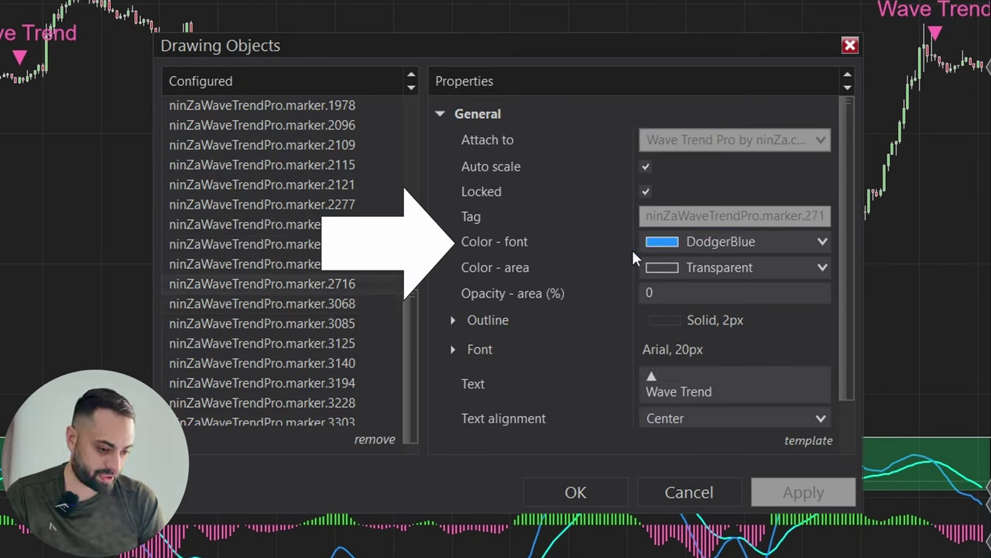
{"action": "left_click", "coordinate": [281, 303]}
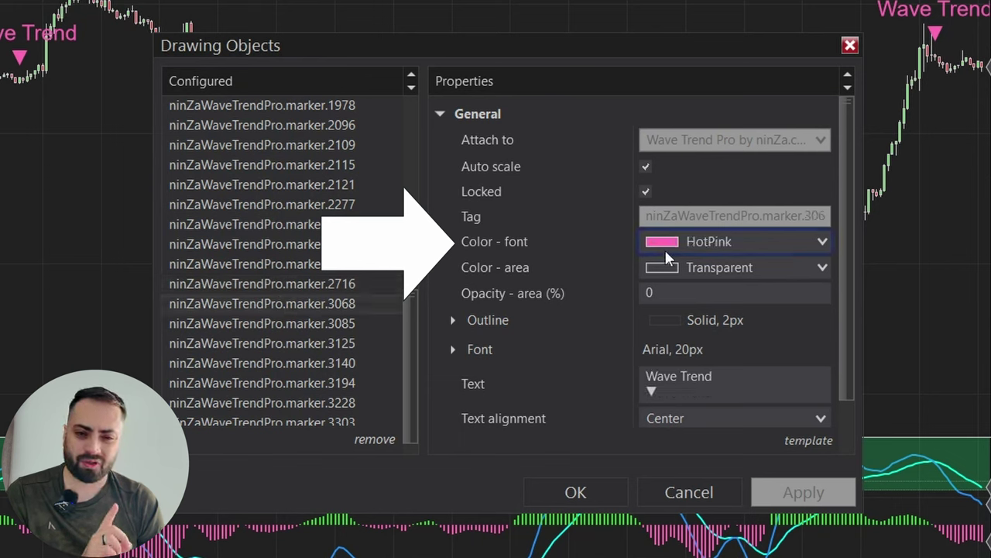
{"action": "left_click", "coordinate": [592, 496]}
Open the chart's strategy settings and enable Custom Signals and ENTRY Signal under Auto Entries for PredatorXOrderEntry.
{"action": "right_click", "coordinate": [496, 136]}
{"action": "left_click", "coordinate": [536, 226]}
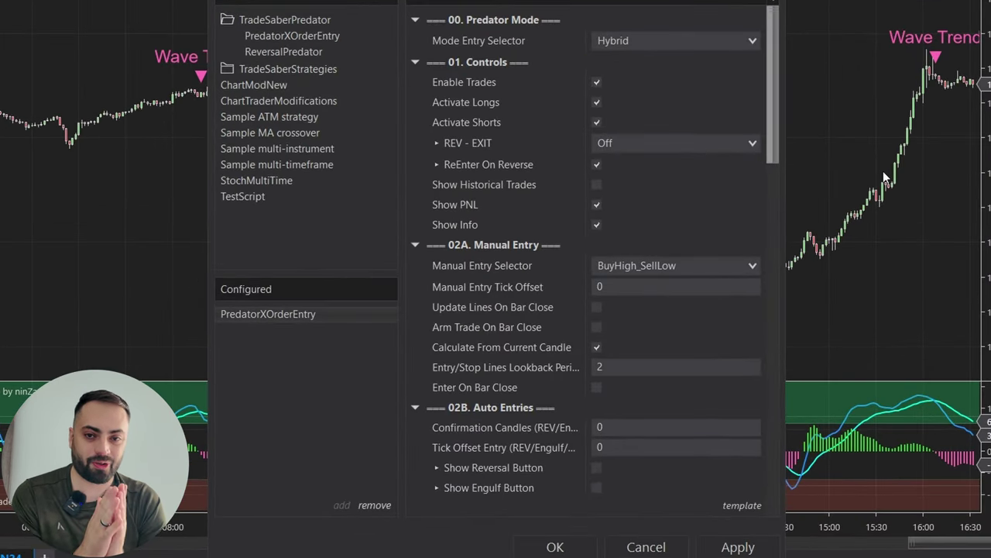
{"action": "left_click_drag", "start_coordinate": [771, 117], "coordinate": [777, 204]}
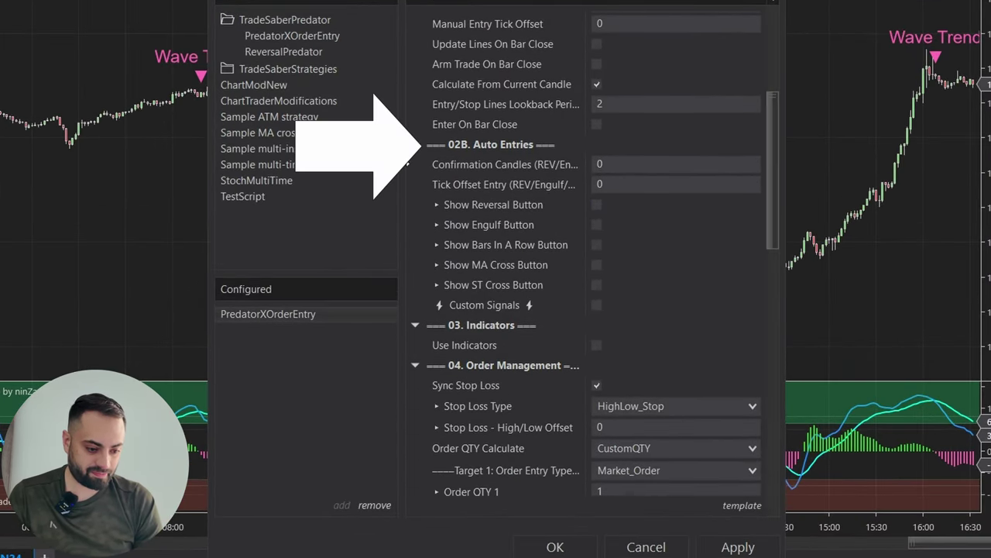
{"action": "left_click", "coordinate": [596, 305]}
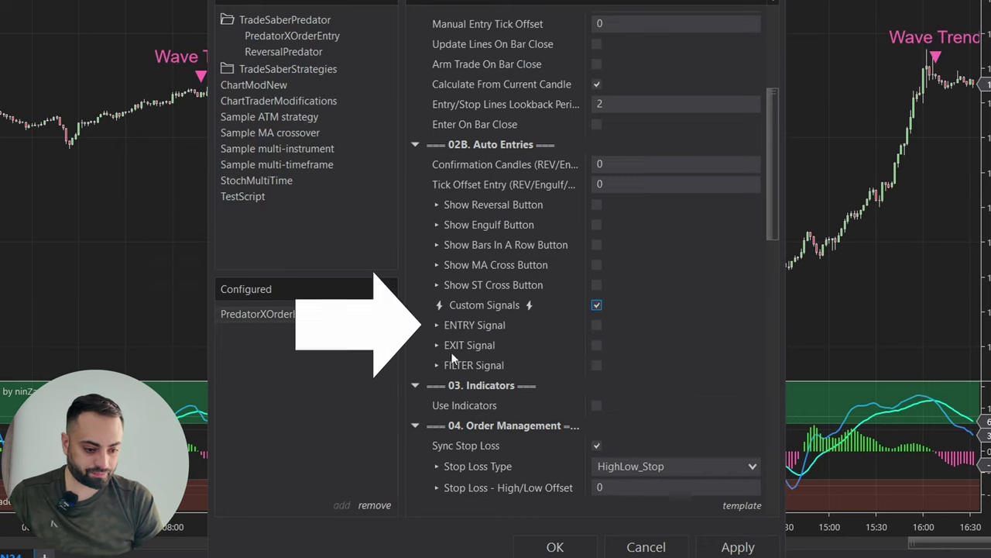
{"action": "left_click", "coordinate": [596, 325]}
Set both the Long and Short Signal ENTRY Tag to "ninZaWaveTrendPro.marker.".
{"action": "left_click", "coordinate": [604, 345]}
{"action": "key", "text": "ctrl+v"}
{"action": "left_click", "coordinate": [632, 365]}
{"action": "key", "text": "ctrl+v"}
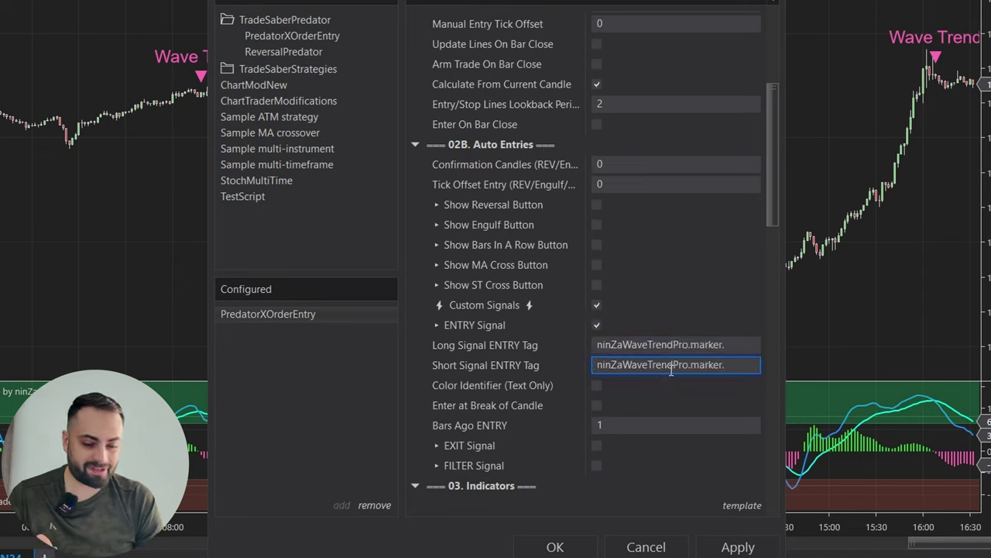
Enable Color Identifier (Text Only) and set the long entry signal color to DodgerBlue and the short one to HotPink.
{"action": "left_click", "coordinate": [600, 385]}
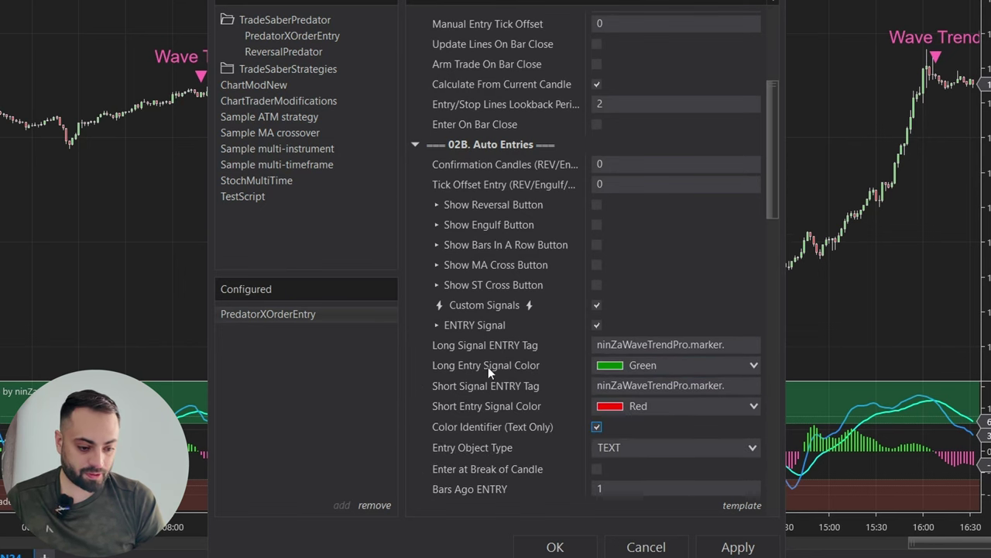
{"action": "left_click", "coordinate": [743, 367]}
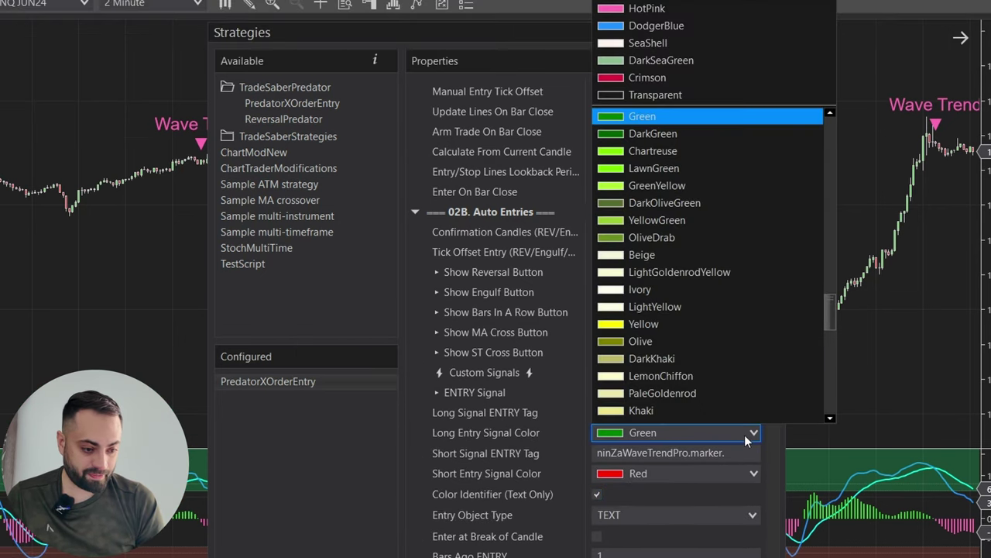
{"action": "left_click", "coordinate": [660, 29]}
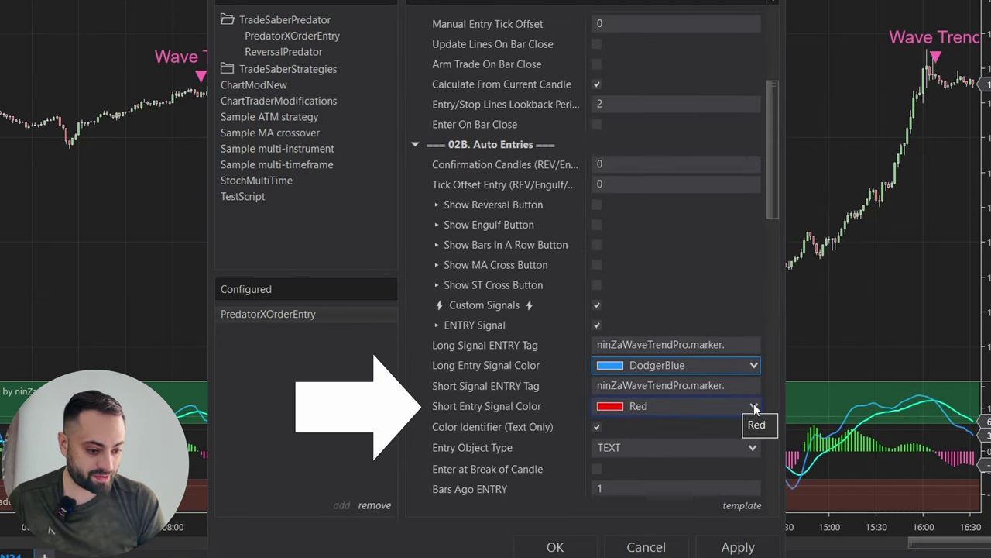
{"action": "left_click", "coordinate": [753, 473]}
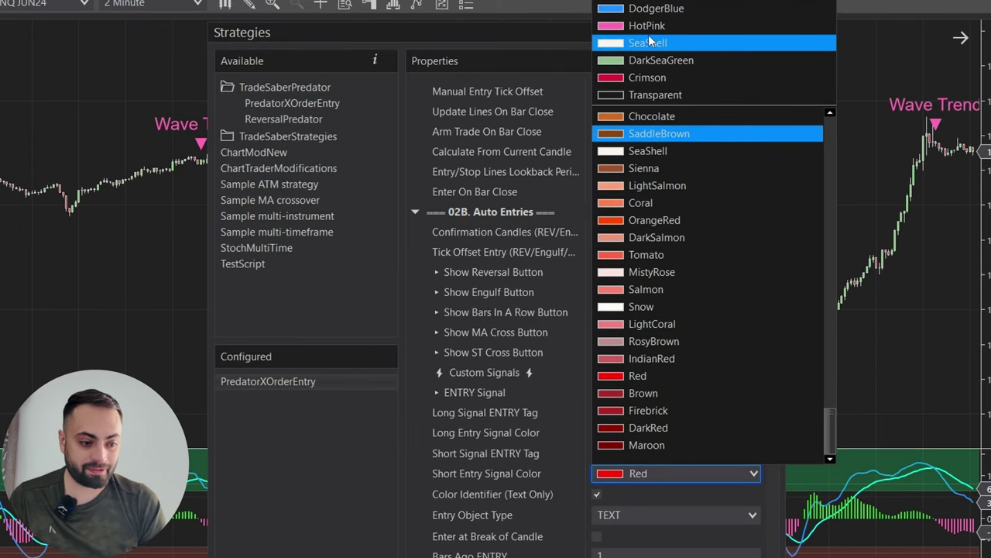
{"action": "left_click", "coordinate": [647, 26]}
Choose TEXT as the Entry Object Type for the custom entry signal.
{"action": "scroll", "coordinate": [622, 389], "scroll_direction": "down", "scroll_amount": 3}
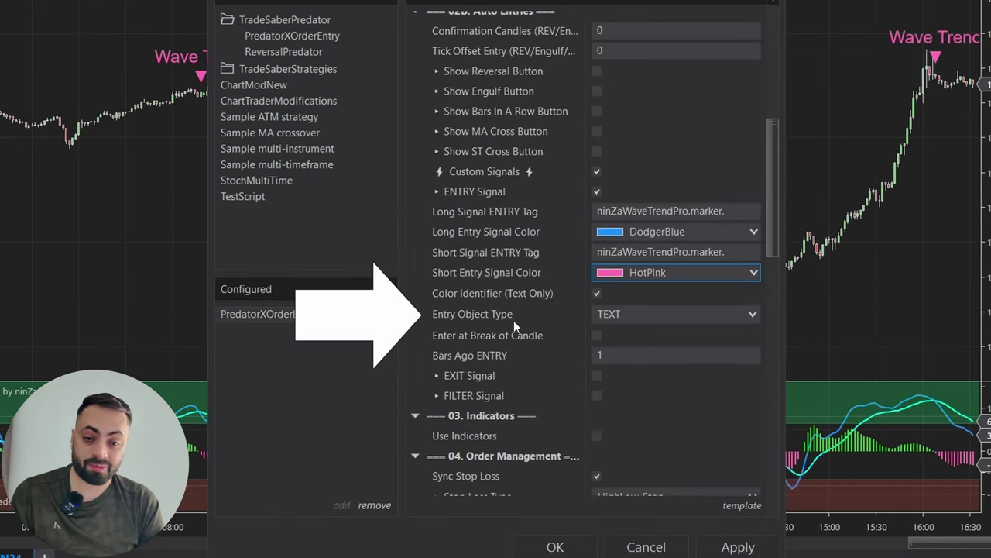
{"action": "left_click", "coordinate": [605, 315]}
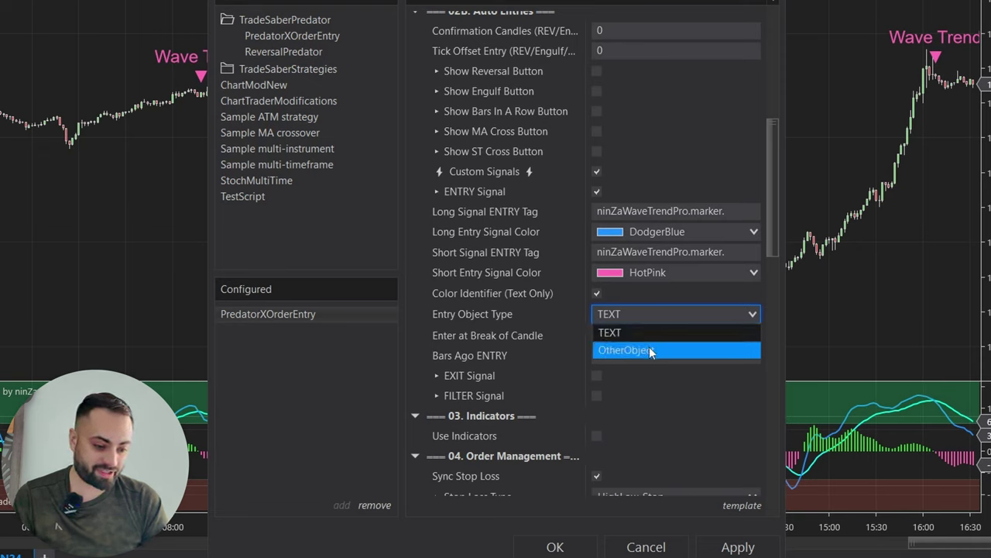
{"action": "left_click", "coordinate": [617, 333]}
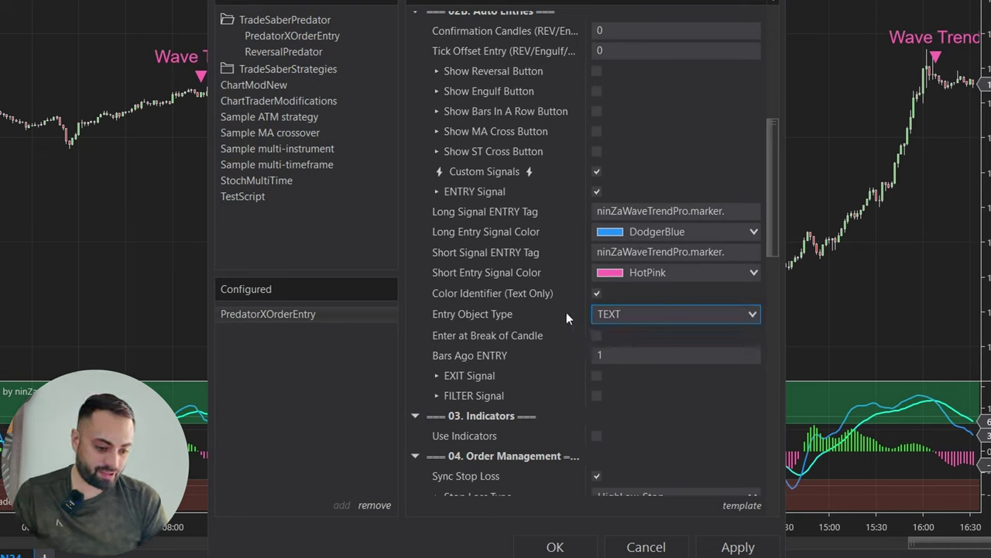
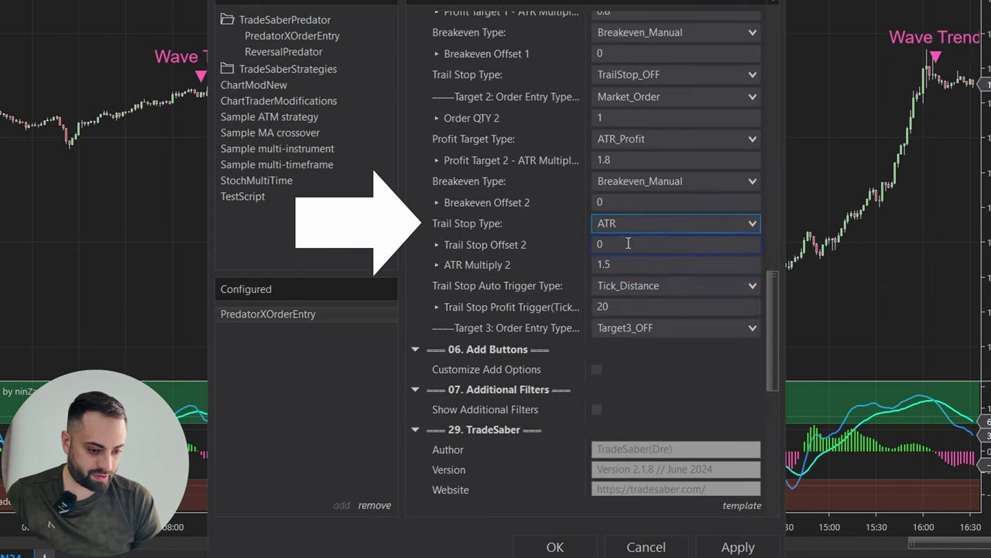
Set Target 2's Trail Stop Auto Trigger Type to ATR_Distance with a profit trigger of 0.8.
{"action": "left_click", "coordinate": [630, 291]}
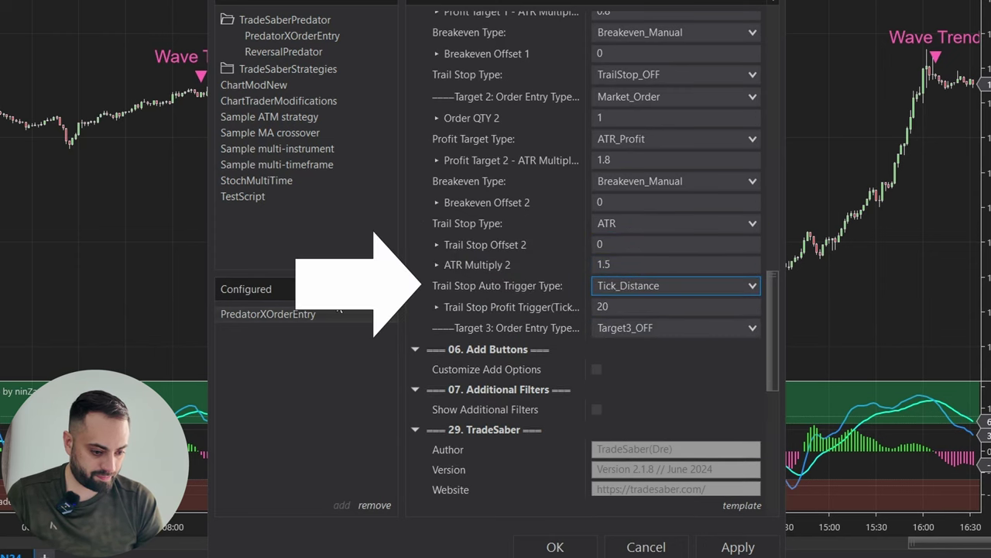
{"action": "left_click", "coordinate": [619, 285]}
{"action": "left_click", "coordinate": [616, 338]}
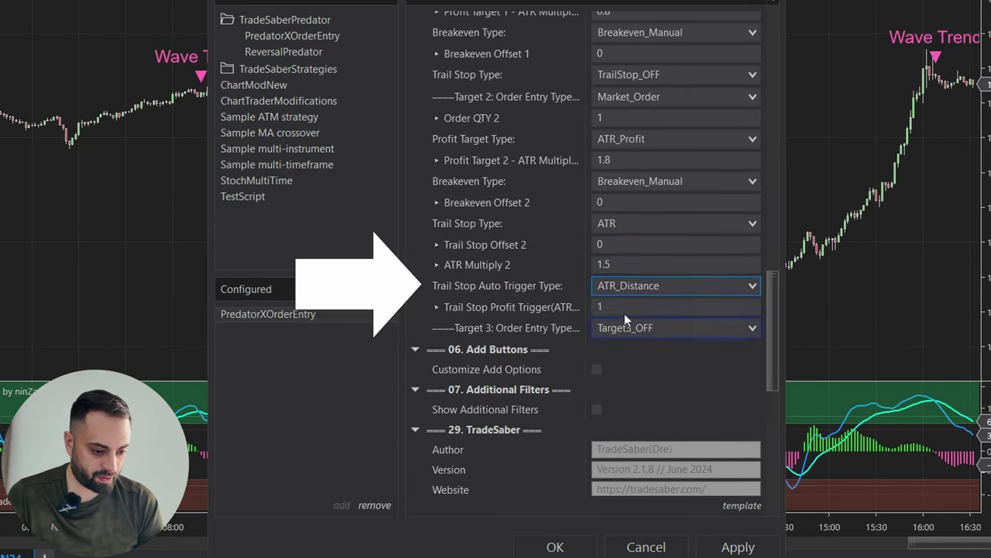
{"action": "left_click", "coordinate": [624, 310]}
{"action": "key", "text": "BackSpace"}
{"action": "type", "text": ".8"}
Set Target 3's order entry type to Market_Order and its profit target type to No_Profit.
{"action": "scroll", "coordinate": [612, 333], "scroll_direction": "up", "scroll_amount": 2}
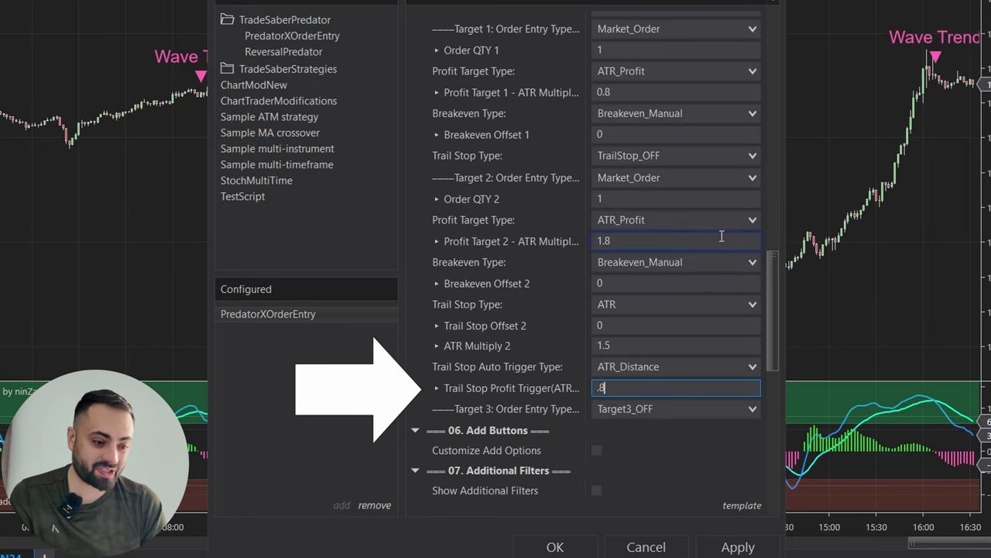
{"action": "left_click", "coordinate": [755, 409]}
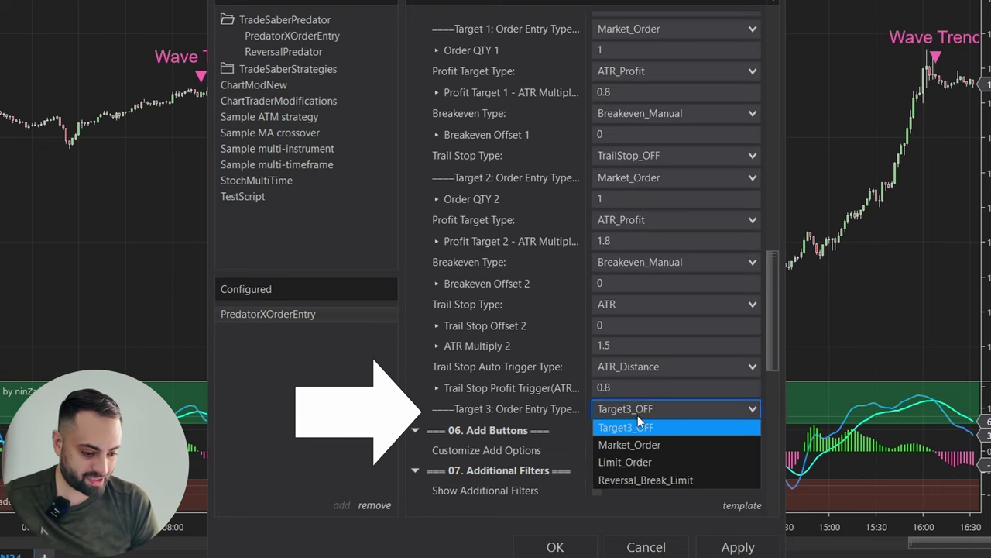
{"action": "left_click", "coordinate": [642, 444]}
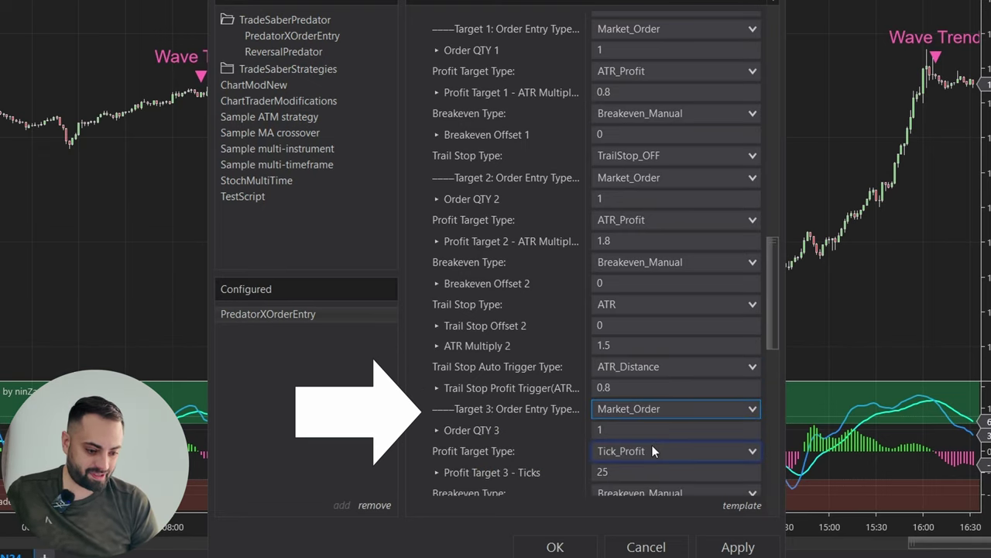
{"action": "left_click_drag", "start_coordinate": [769, 296], "coordinate": [782, 329]}
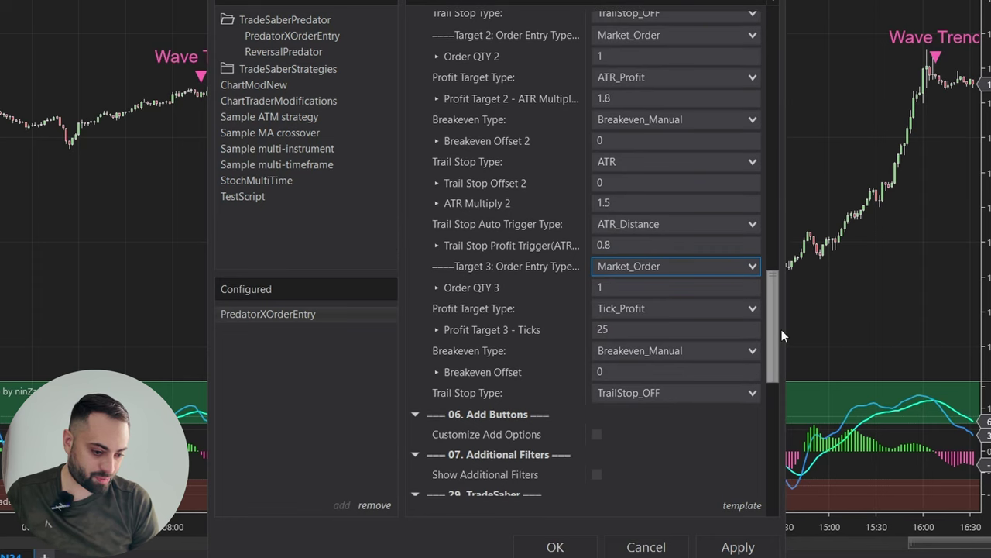
{"action": "left_click", "coordinate": [618, 305]}
{"action": "key", "text": "Down"}
{"action": "key", "text": "Down"}
{"action": "key", "text": "Down"}
{"action": "key", "text": "Return"}
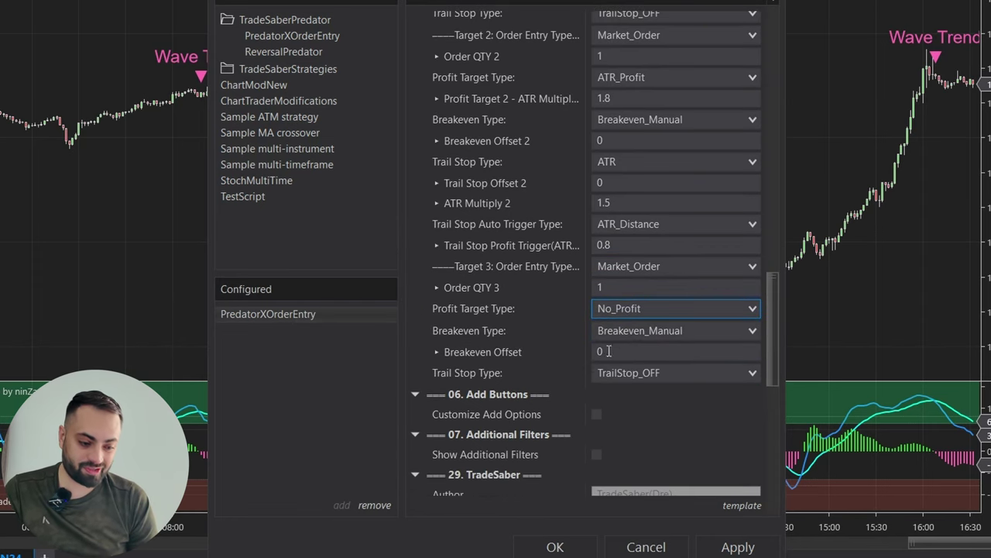
Set Target 3's trail stop to ATR with a multiplier of 2.5 and an ATR_Distance auto trigger at 0.8.
{"action": "left_click", "coordinate": [618, 373]}
{"action": "key", "text": "Escape"}
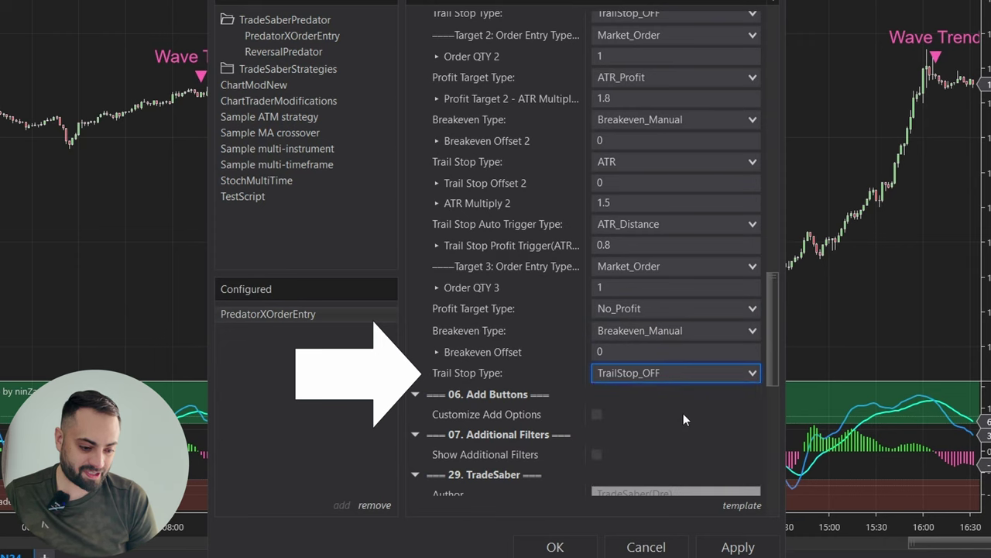
{"action": "key", "text": "Down"}
{"action": "left_click", "coordinate": [642, 443]}
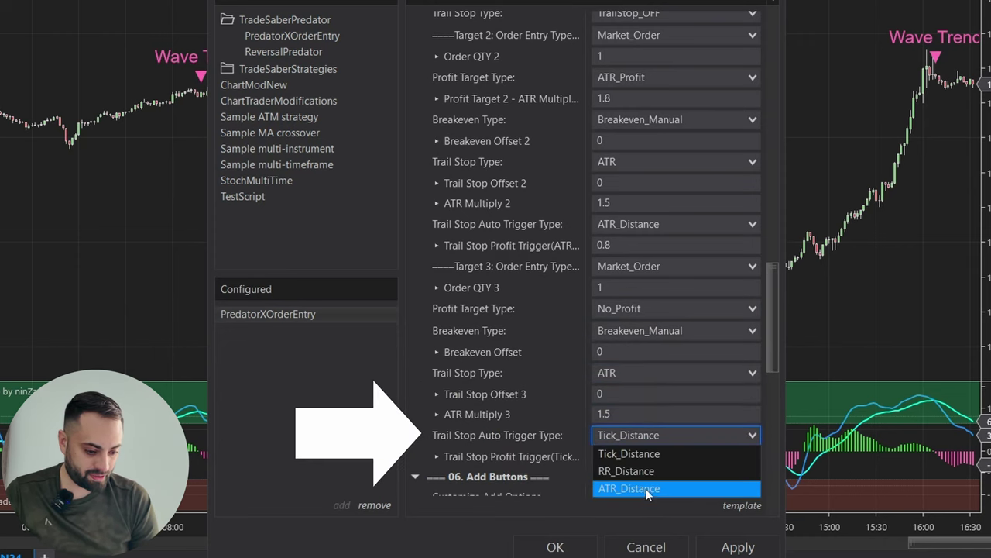
{"action": "left_click", "coordinate": [633, 488]}
{"action": "scroll", "coordinate": [755, 367], "scroll_direction": "down", "scroll_amount": 1}
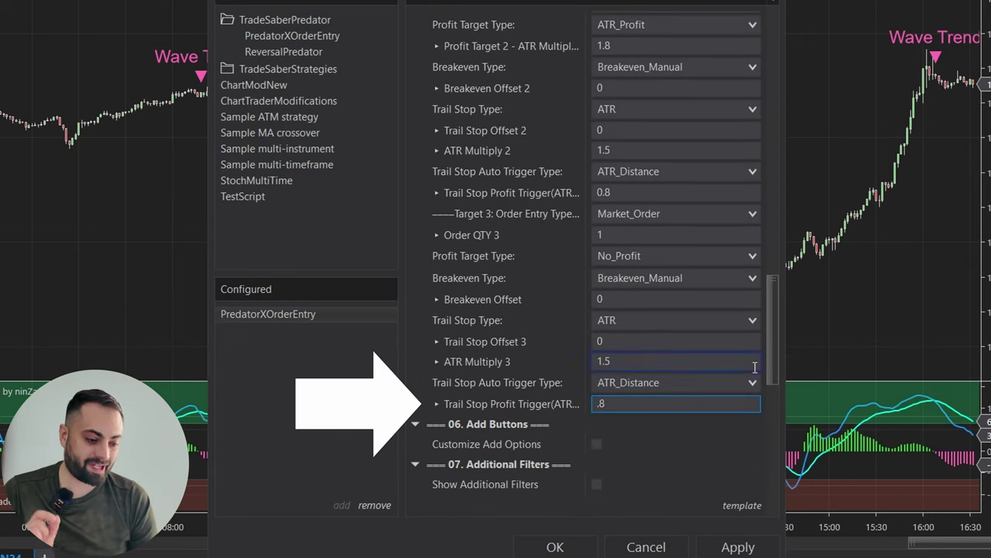
{"action": "mouse_move", "coordinate": [771, 331]}
{"action": "left_mouse_down"}
{"action": "mouse_move", "coordinate": [772, 255]}
{"action": "mouse_move", "coordinate": [774, 336]}
{"action": "mouse_move", "coordinate": [772, 315]}
{"action": "left_mouse_up"}
{"action": "left_click", "coordinate": [628, 346]}
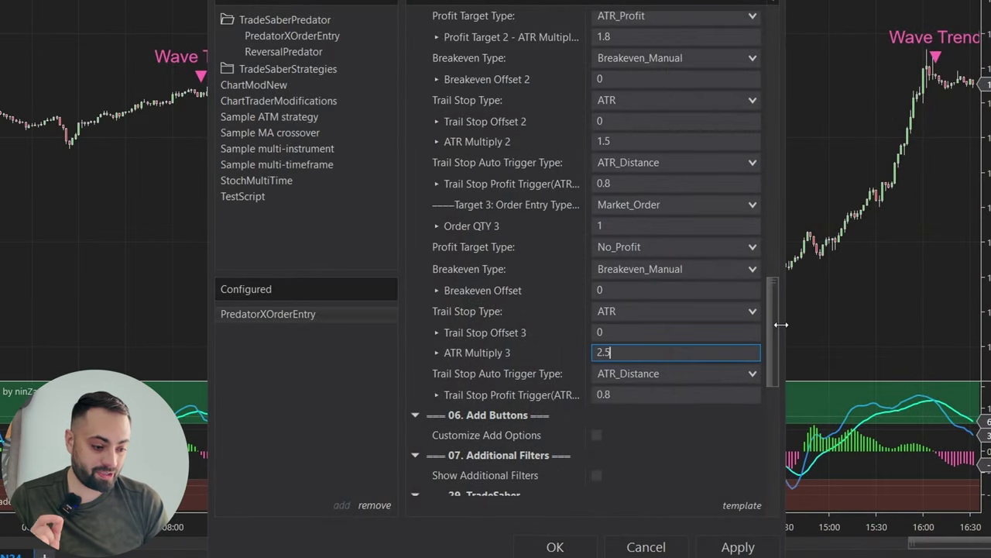
Review the custom entry signal settings, apply the strategy configuration and close the dialog.
{"action": "left_click_drag", "start_coordinate": [772, 322], "coordinate": [781, 162]}
{"action": "left_click", "coordinate": [642, 167]}
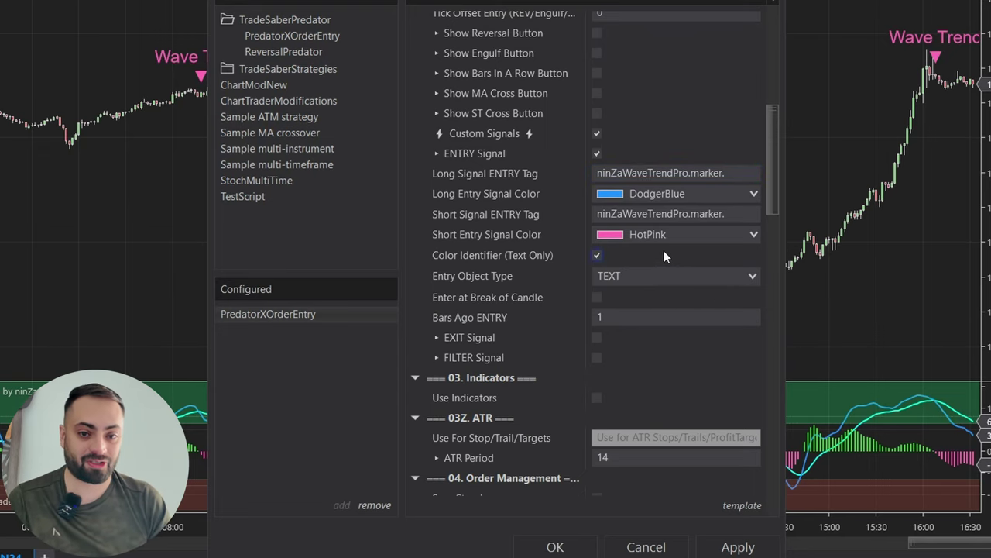
{"action": "left_click", "coordinate": [737, 547]}
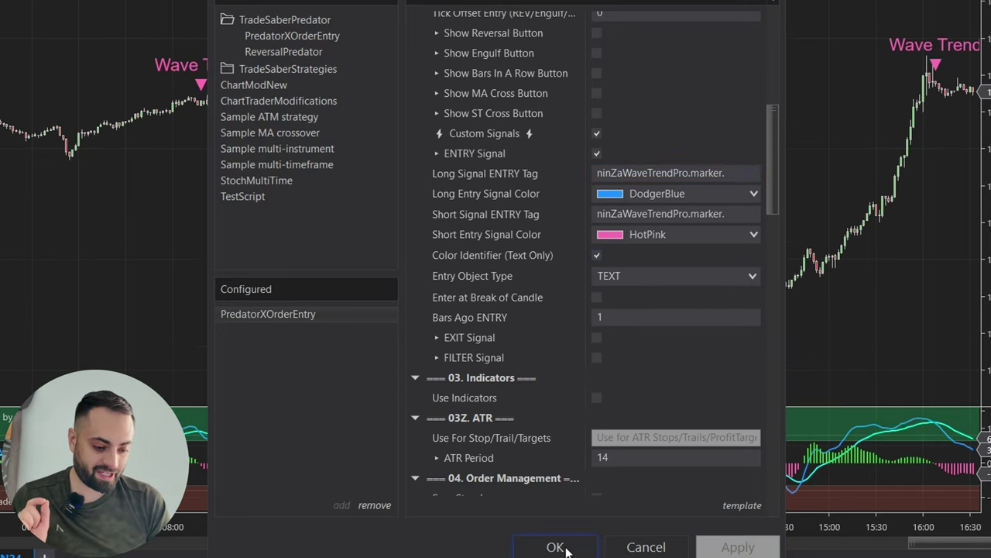
{"action": "left_click", "coordinate": [556, 547]}
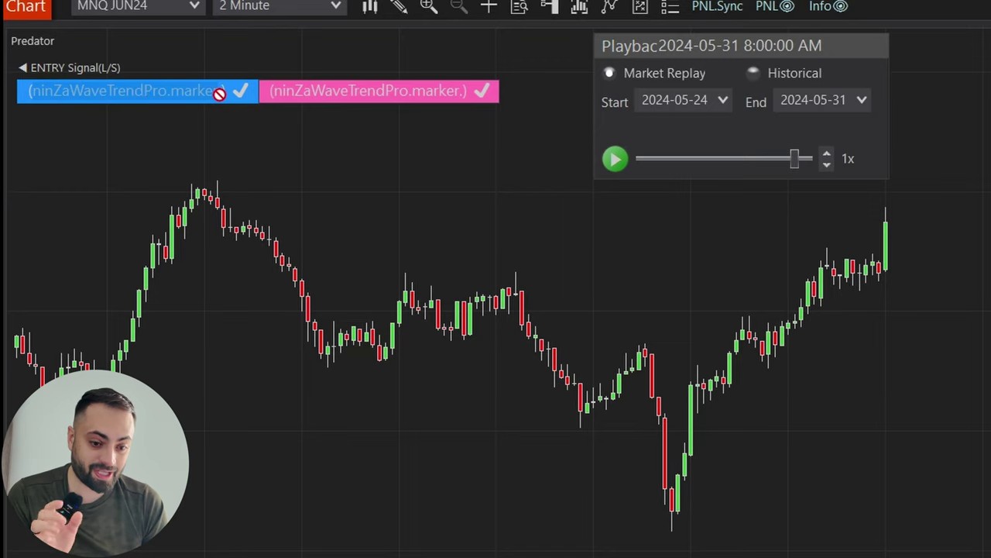
Start the market replay, move the playback window clear of the candles and raise the speed to 50x.
{"action": "left_click_drag", "start_coordinate": [219, 94], "coordinate": [232, 98]}
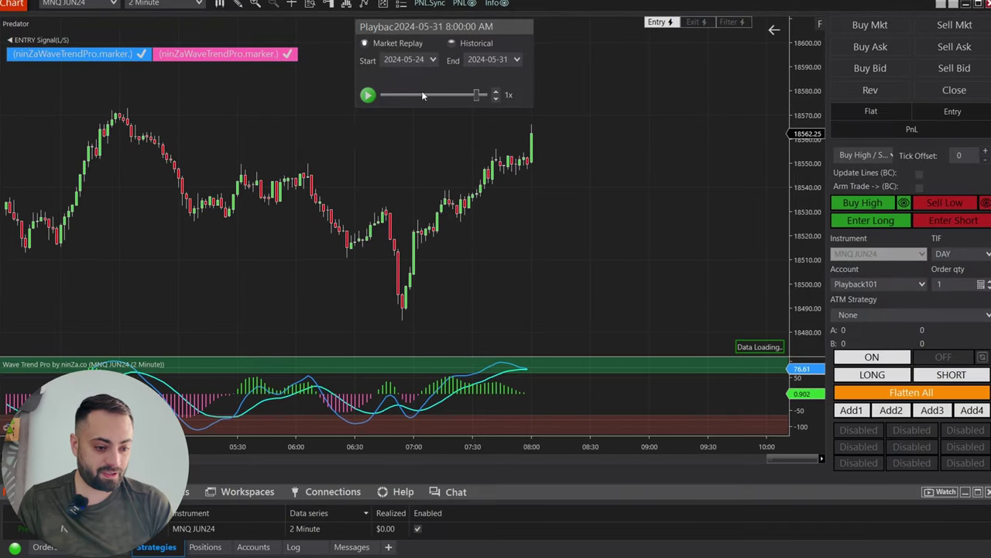
{"action": "left_click", "coordinate": [615, 159]}
{"action": "left_click", "coordinate": [494, 91]}
{"action": "left_click_drag", "start_coordinate": [495, 31], "coordinate": [447, 37]}
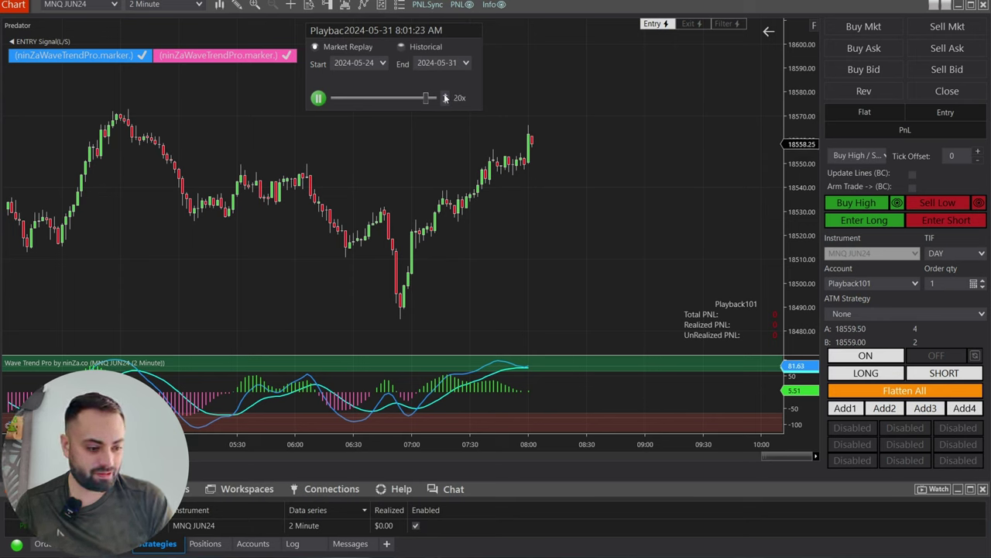
{"action": "left_click", "coordinate": [444, 95]}
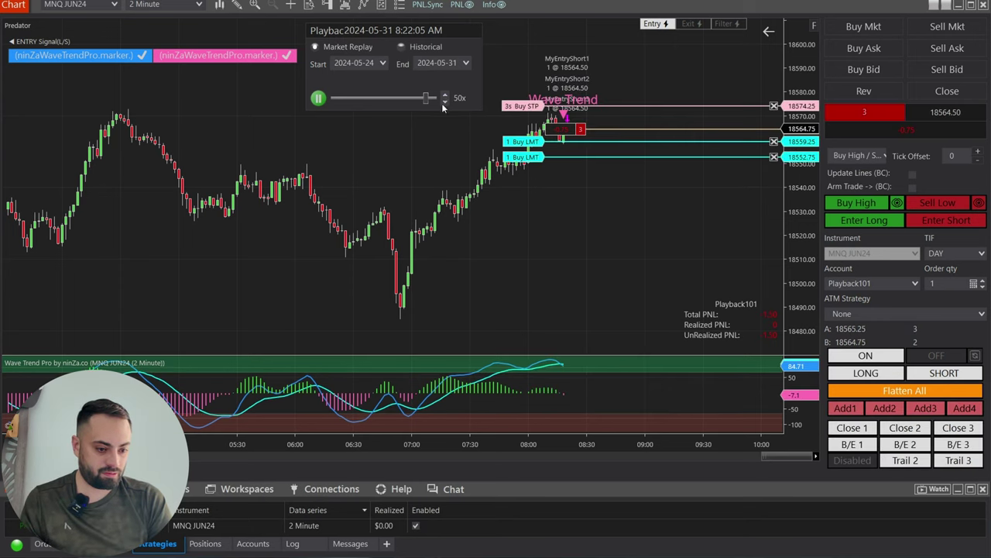
Slow the replay to 1x and examine the short entry with its stop and target orders up close.
{"action": "left_click", "coordinate": [442, 103]}
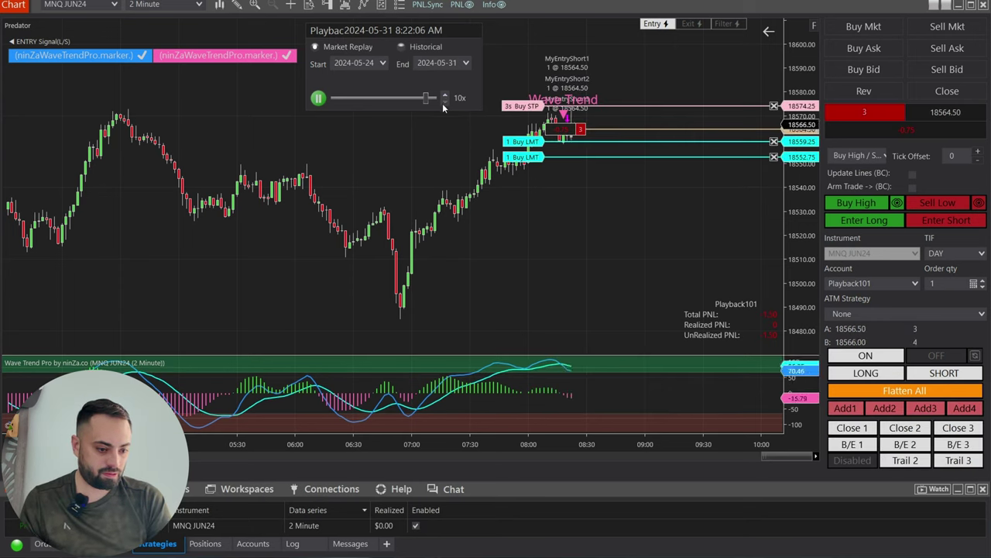
{"action": "left_click", "coordinate": [442, 103]}
{"action": "left_click", "coordinate": [442, 103]}
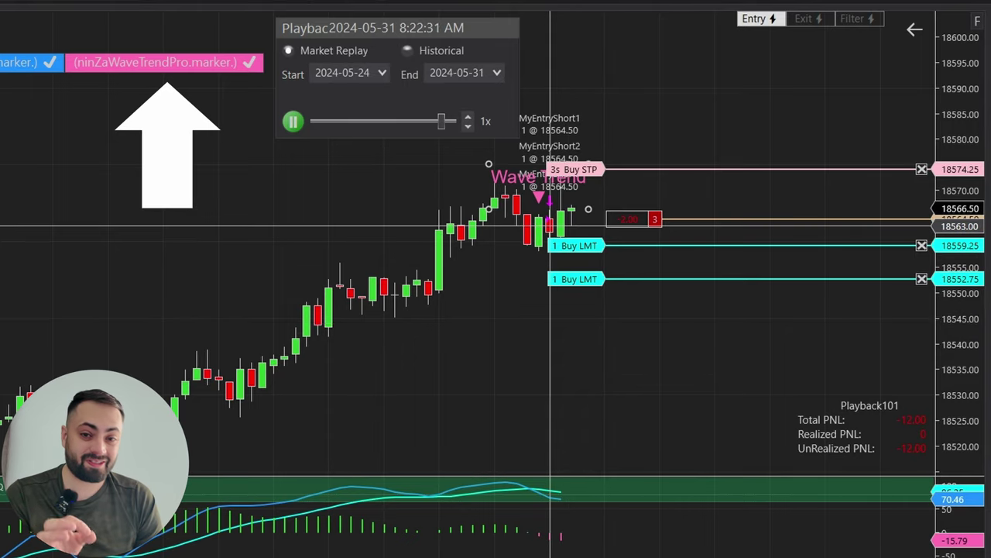
{"action": "scroll", "coordinate": [687, 381], "scroll_direction": "up", "scroll_amount": 3}
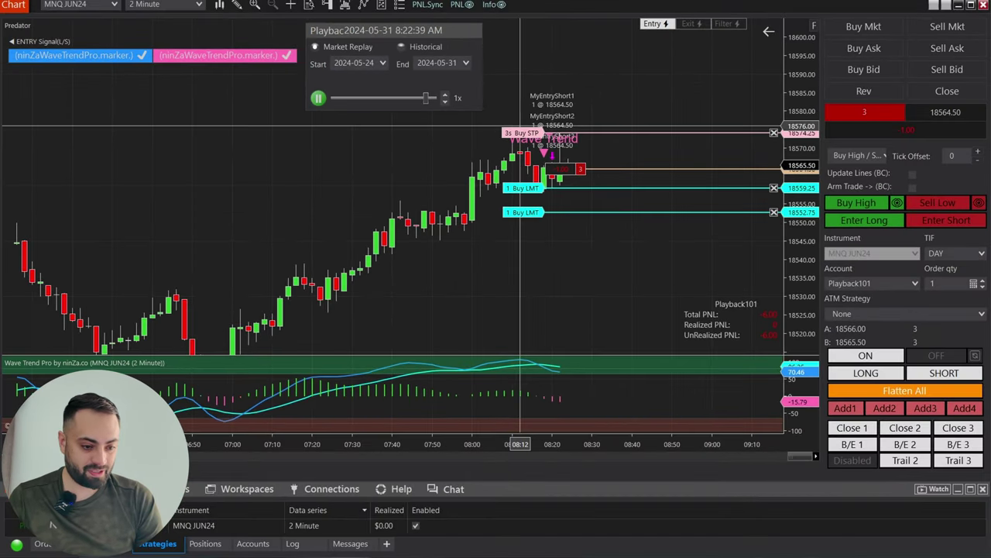
Raise the replay speed from 1x to at least 50x to play out the first short trade.
{"action": "left_click", "coordinate": [468, 117]}
{"action": "left_click", "coordinate": [468, 117]}
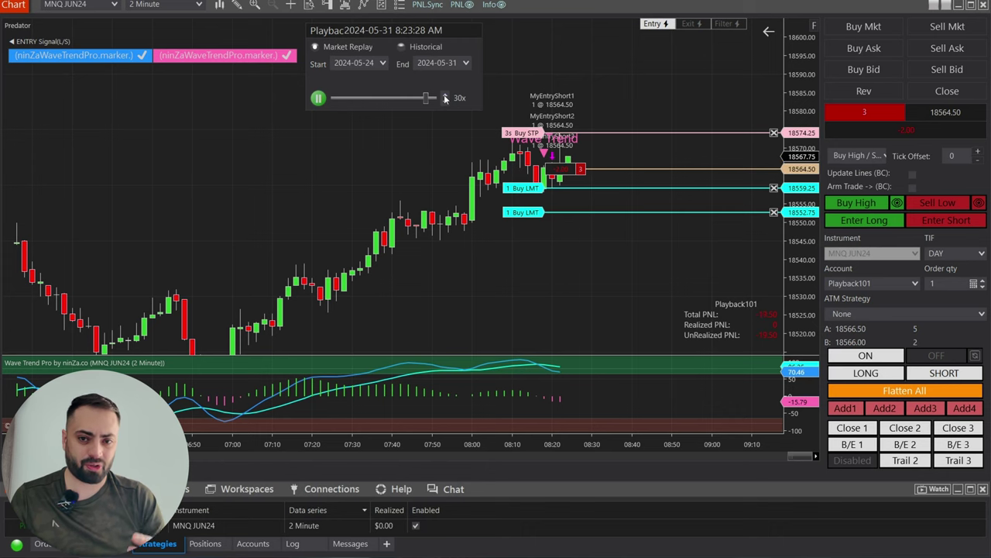
{"action": "left_click", "coordinate": [446, 97]}
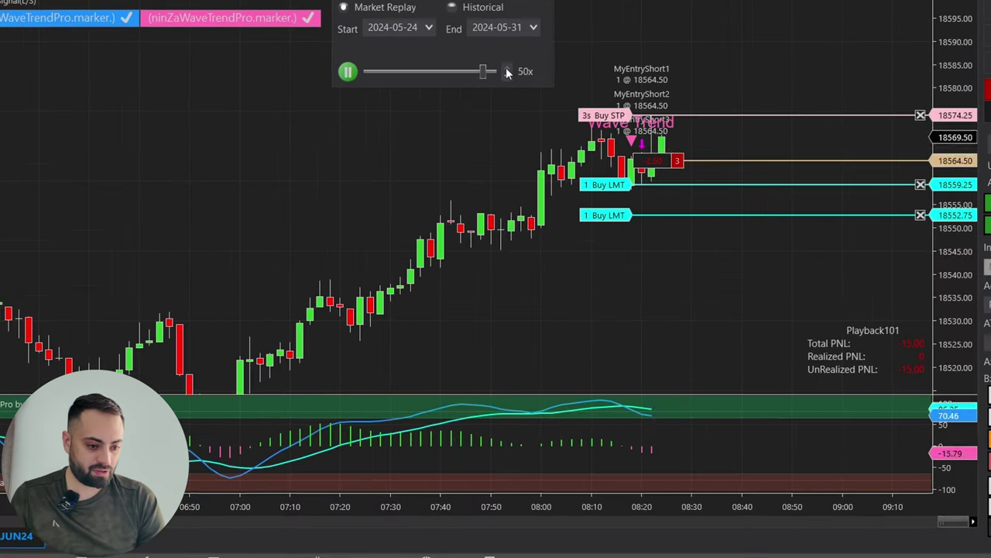
{"action": "left_click", "coordinate": [445, 98]}
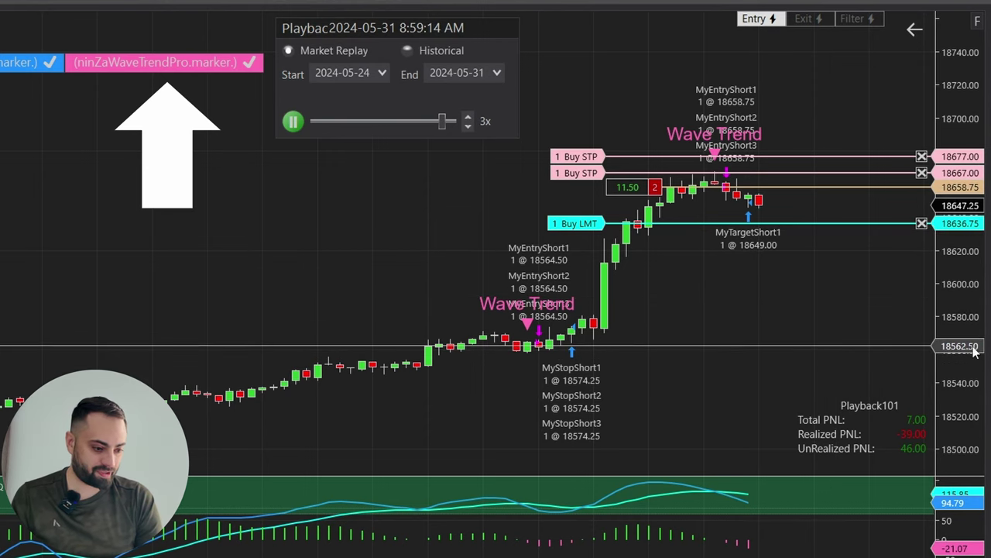
Speed the replay up through 10x and 1000x to Max, and settle it at 1000x.
{"action": "left_click", "coordinate": [468, 116]}
{"action": "left_click", "coordinate": [467, 117]}
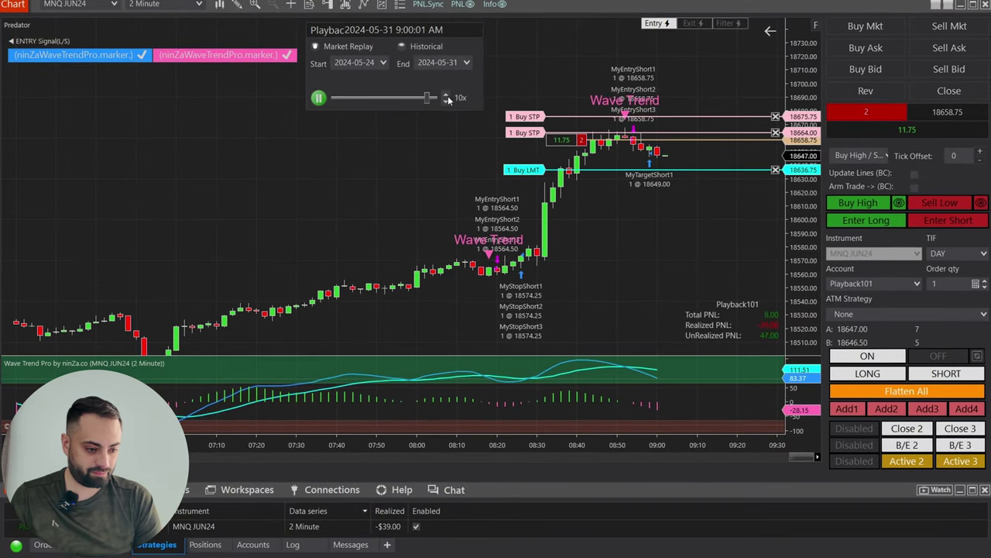
{"action": "left_click", "coordinate": [446, 96]}
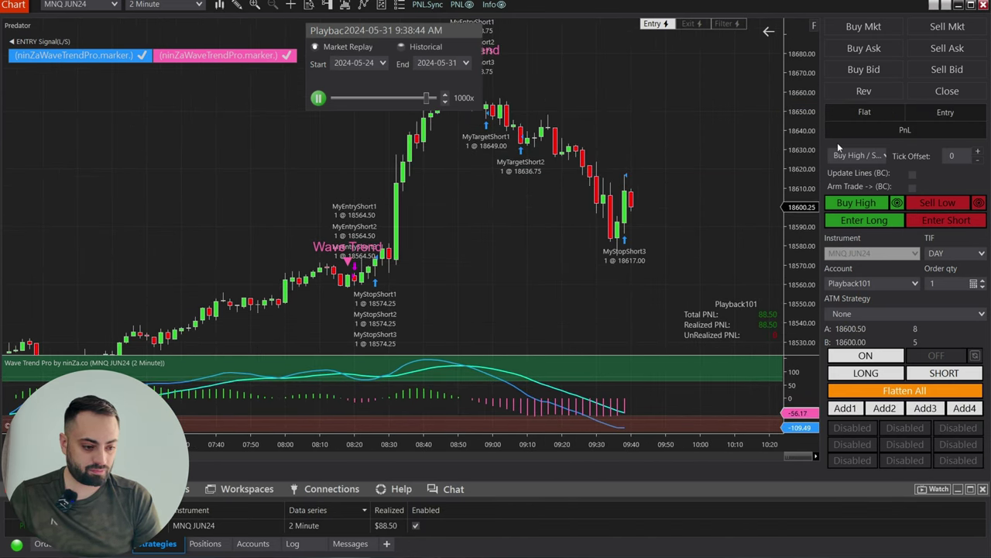
{"action": "left_click", "coordinate": [446, 98]}
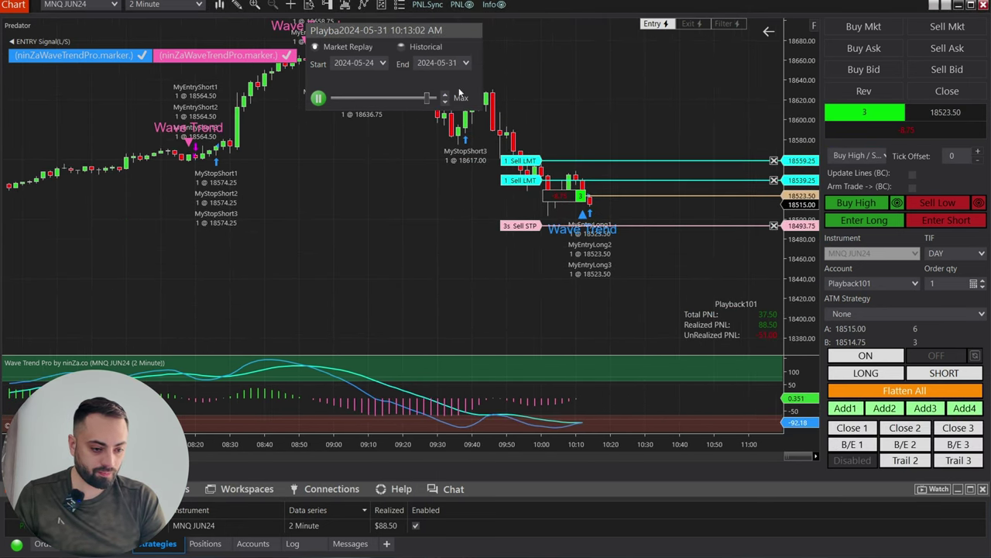
{"action": "left_click", "coordinate": [446, 102]}
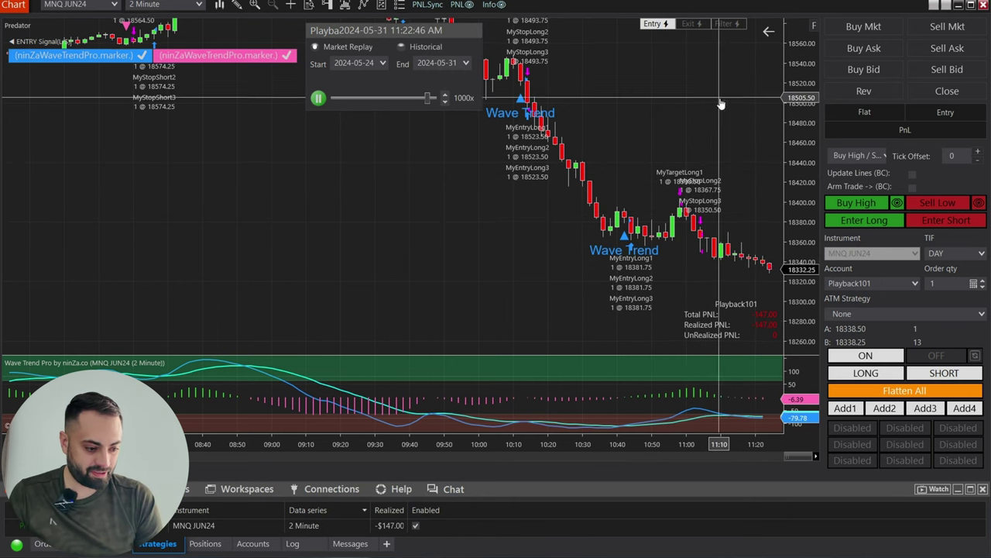
Follow the replayed price along the chart to review the long trades and upcoming signals.
{"action": "left_click_drag", "start_coordinate": [708, 174], "coordinate": [583, 132]}
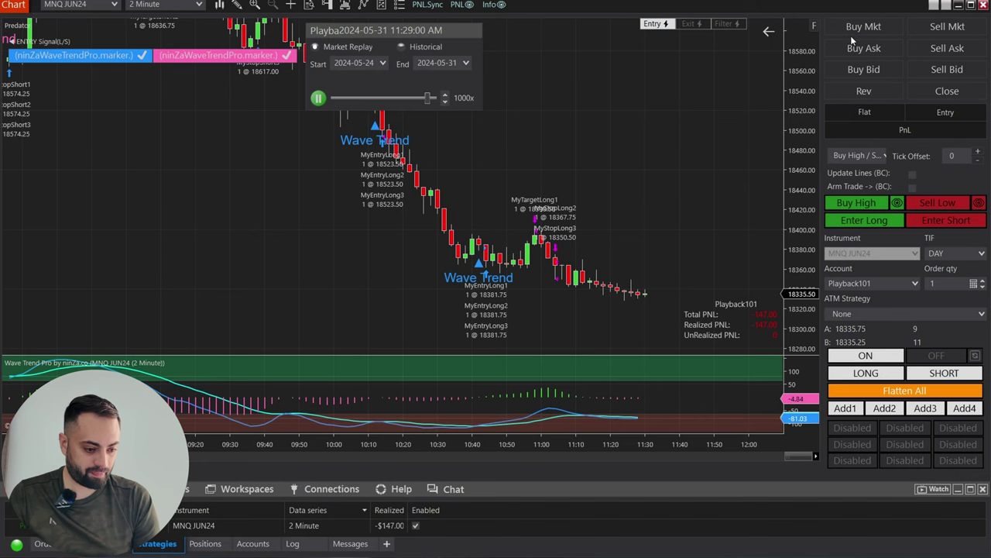
{"action": "left_click_drag", "start_coordinate": [734, 146], "coordinate": [684, 111]}
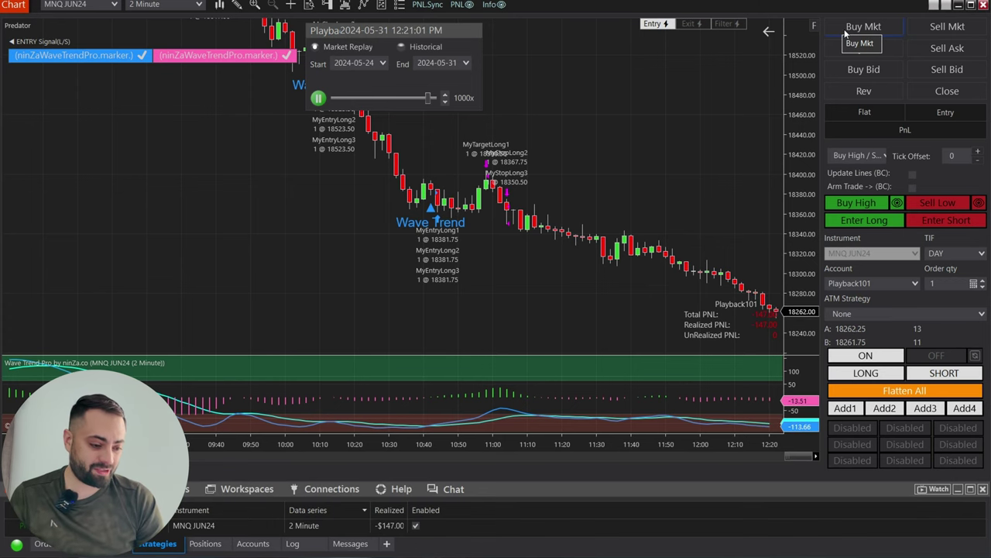
{"action": "left_click_drag", "start_coordinate": [769, 124], "coordinate": [642, 93]}
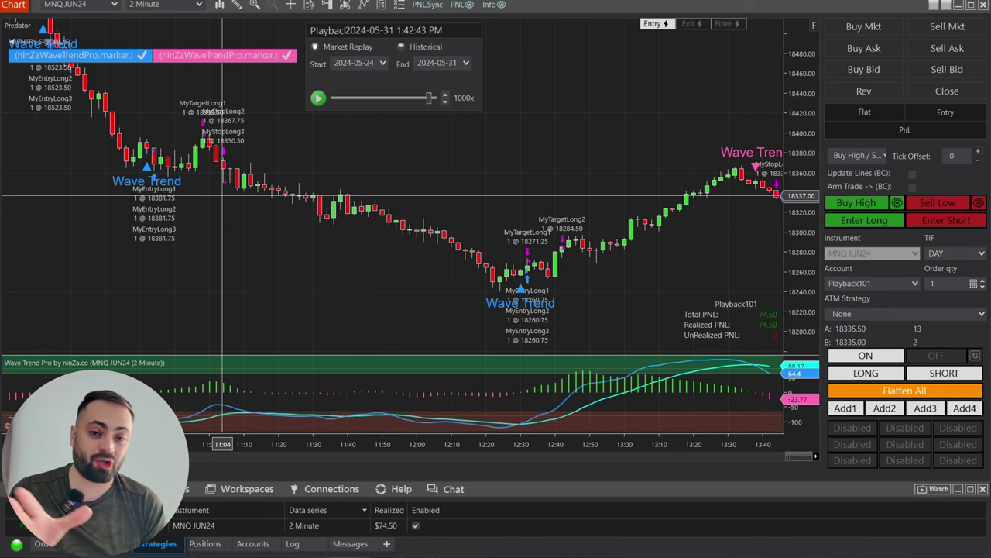
Disable the running strategy, enable Enter at Break of Candle in its settings and confirm.
{"action": "left_click", "coordinate": [415, 526]}
{"action": "right_click", "coordinate": [490, 151]}
{"action": "left_click", "coordinate": [489, 153]}
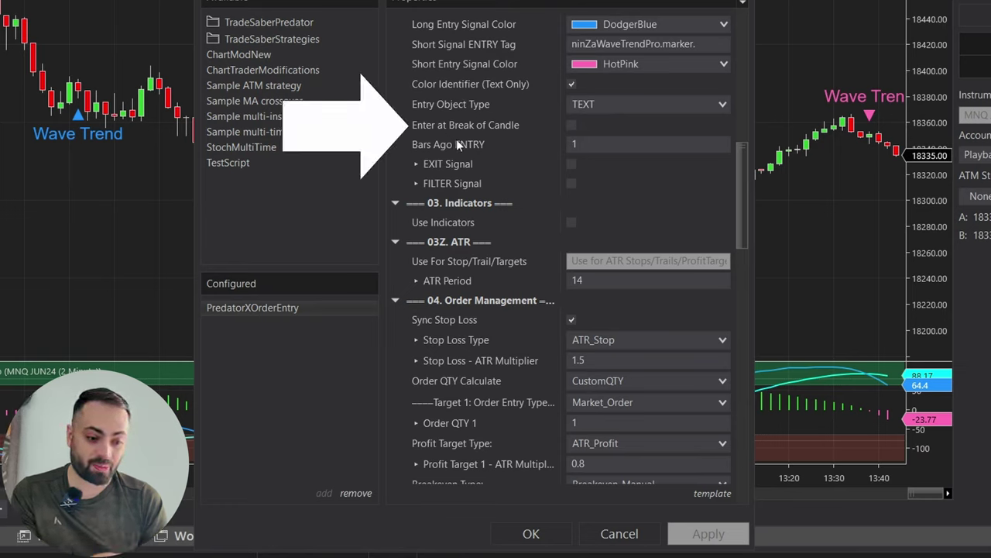
{"action": "left_click", "coordinate": [571, 125]}
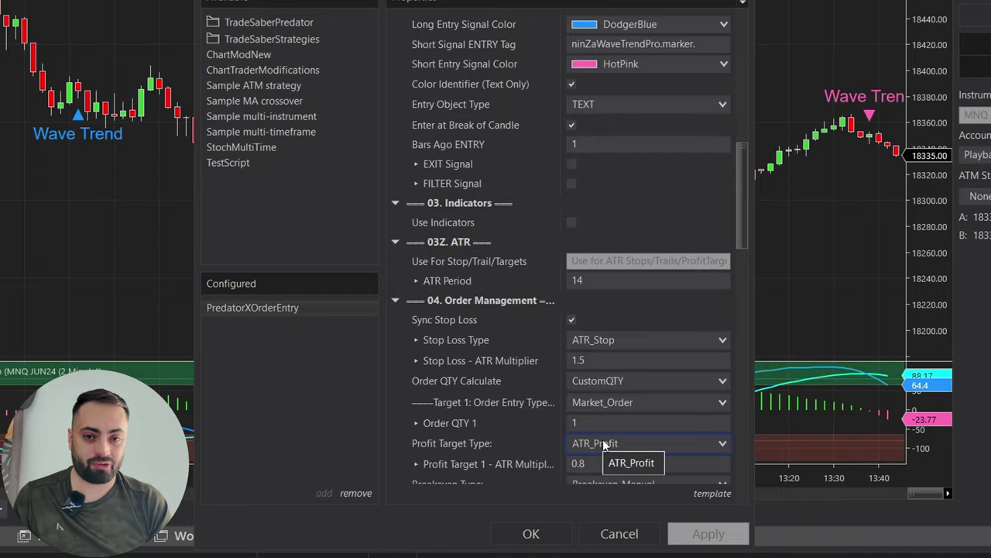
{"action": "left_click", "coordinate": [532, 533]}
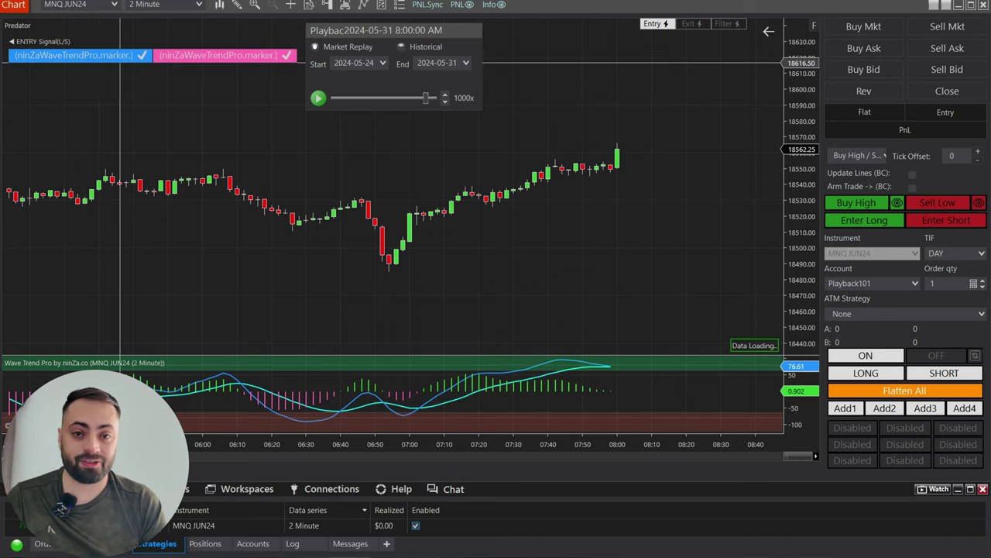
Replay the session from 8:00 AM, inspect the candles around the first short Wave Trend signal, and resume playback.
{"action": "left_click", "coordinate": [318, 98]}
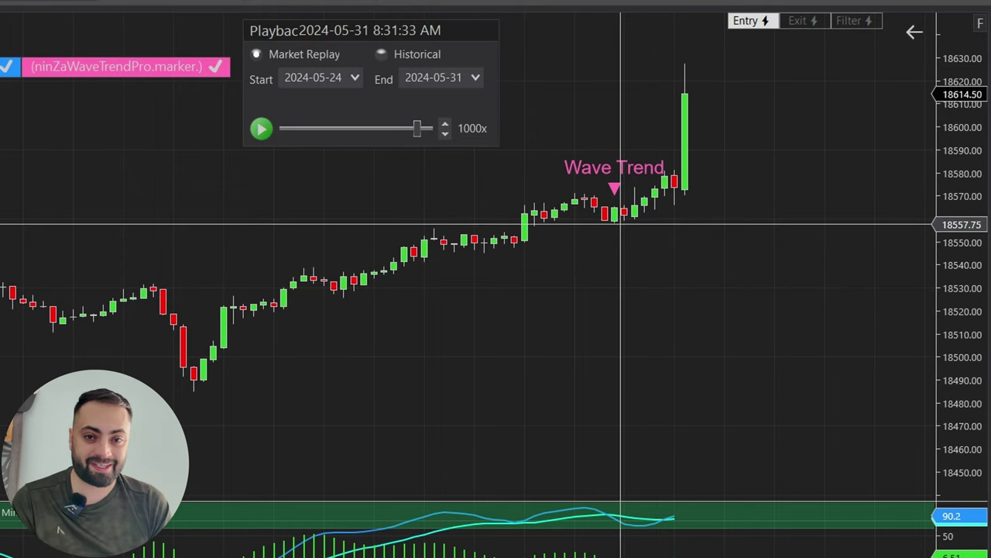
{"action": "left_click_drag", "start_coordinate": [969, 354], "coordinate": [969, 201]}
{"action": "left_click_drag", "start_coordinate": [757, 380], "coordinate": [728, 457]}
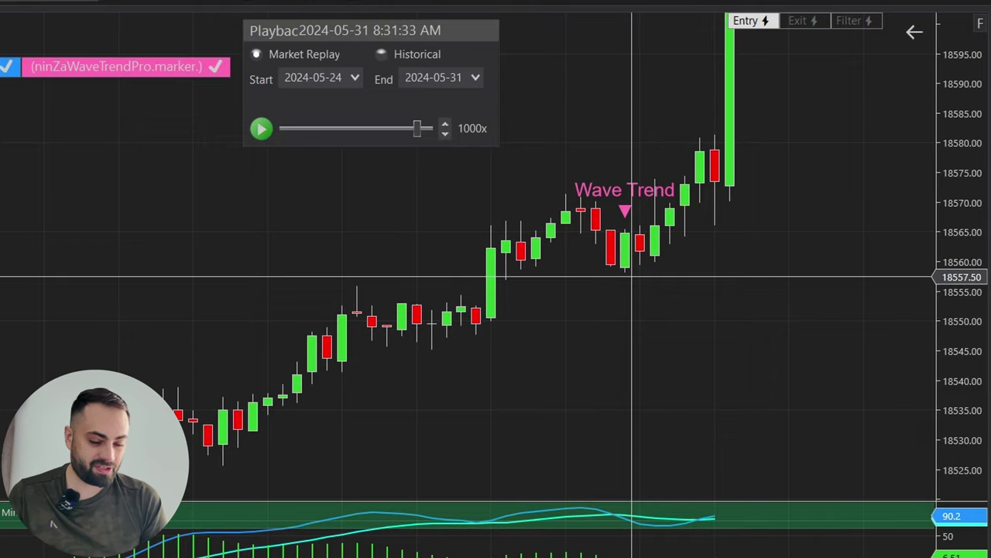
{"action": "left_click_drag", "start_coordinate": [940, 248], "coordinate": [939, 334]}
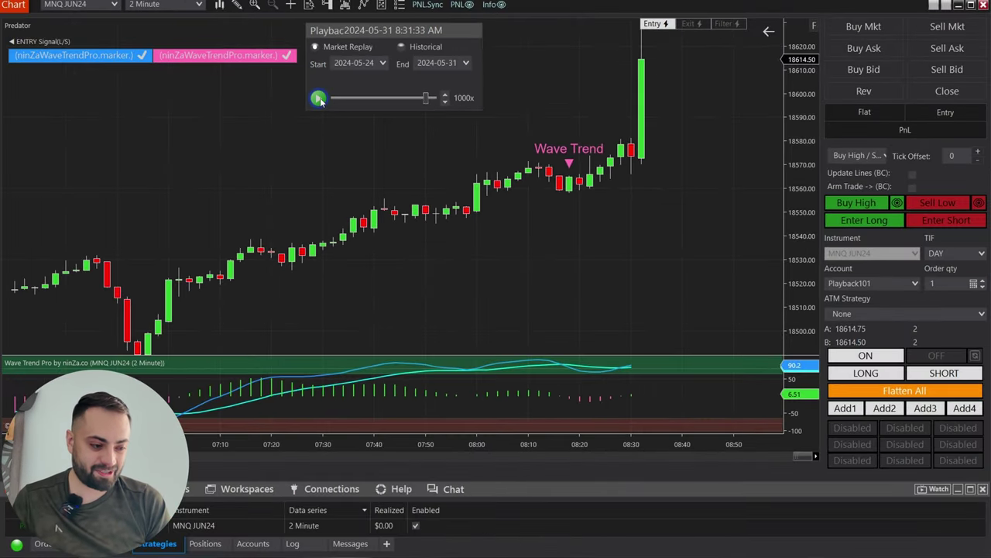
{"action": "left_click", "coordinate": [318, 98]}
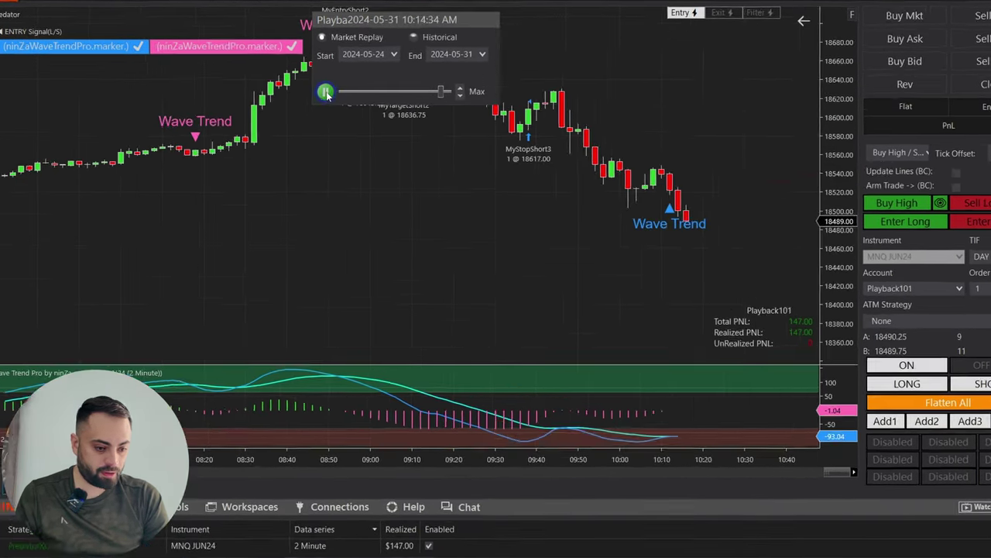
Pause and resume the replay to inspect the long entry, targets and stop placed after the blue Wave Trend signal.
{"action": "left_click", "coordinate": [325, 92]}
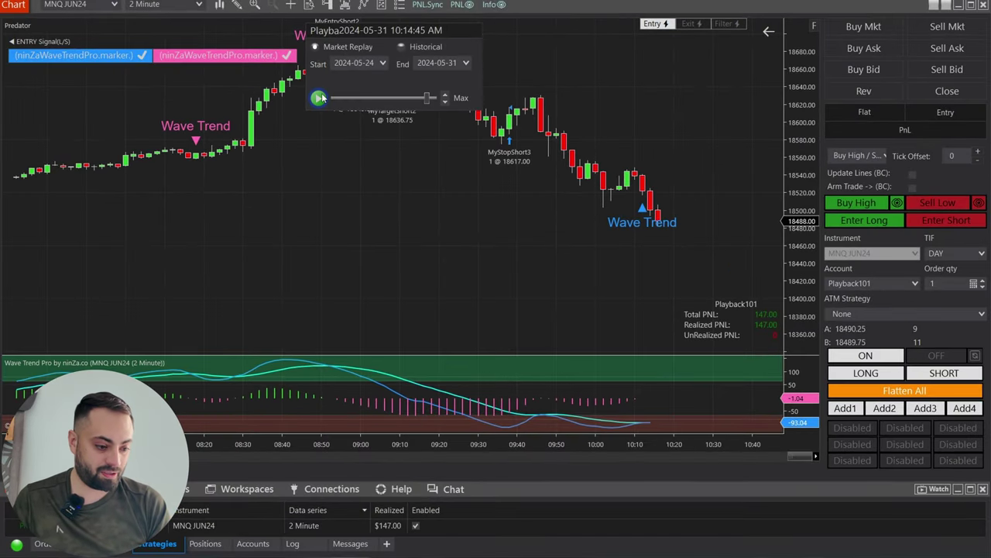
{"action": "left_click", "coordinate": [320, 98]}
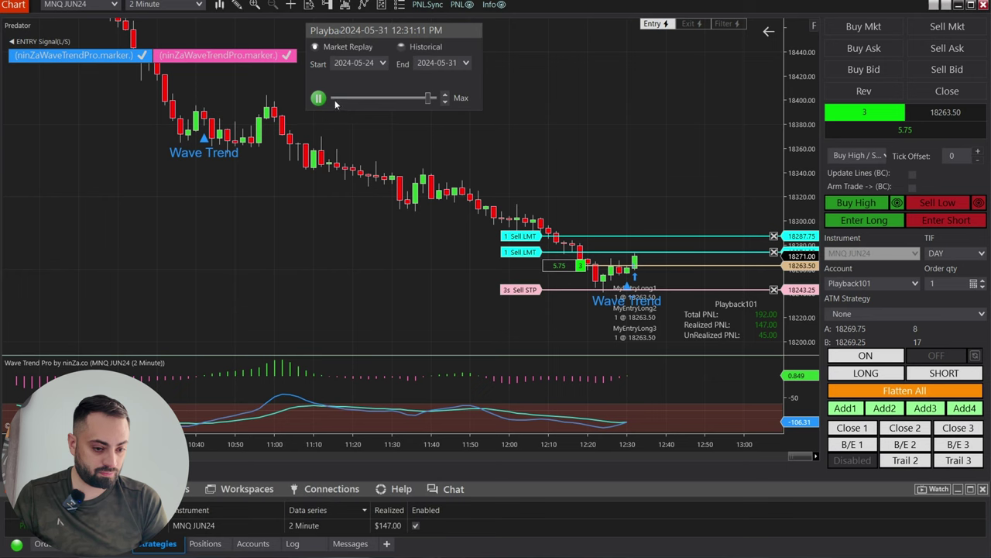
{"action": "left_click", "coordinate": [318, 98]}
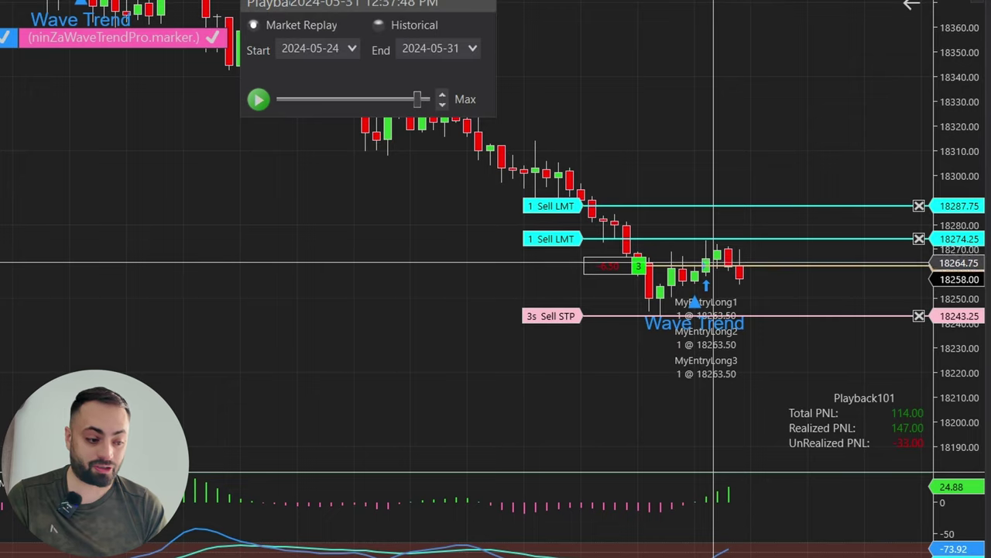
{"action": "left_click", "coordinate": [258, 98]}
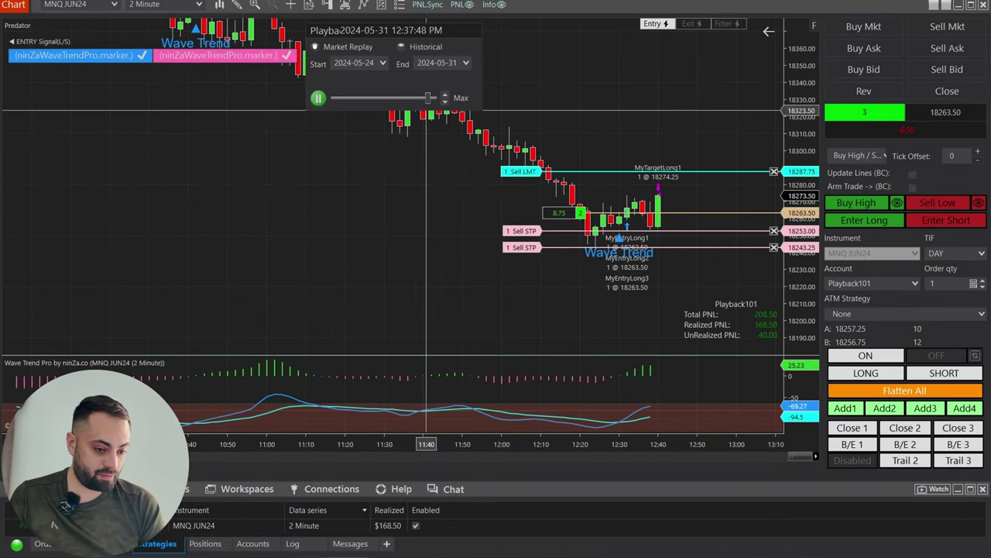
Slow the replay to 2x and switch the strategy to reverse on opposite signals (REV.OPP).
{"action": "left_click", "coordinate": [444, 101]}
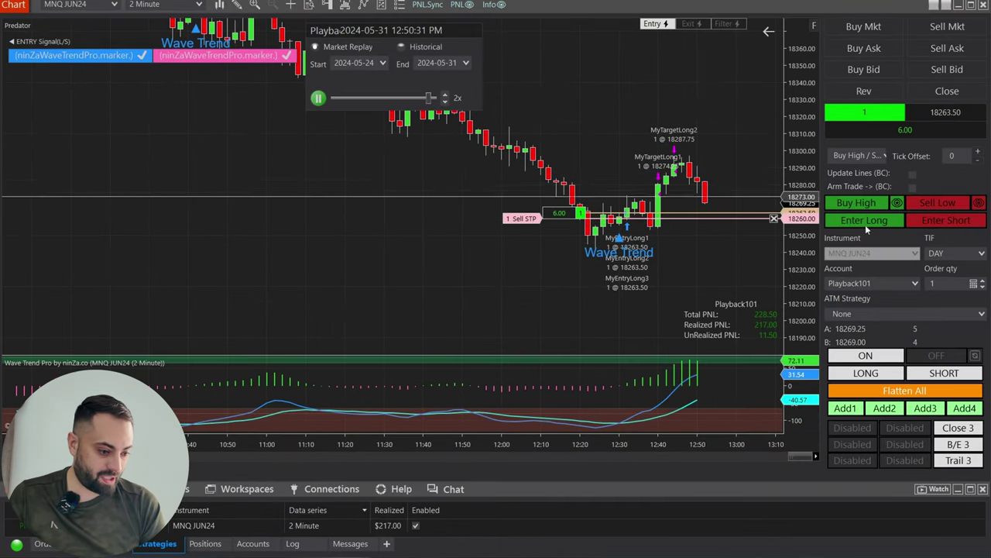
{"action": "left_click", "coordinate": [940, 358]}
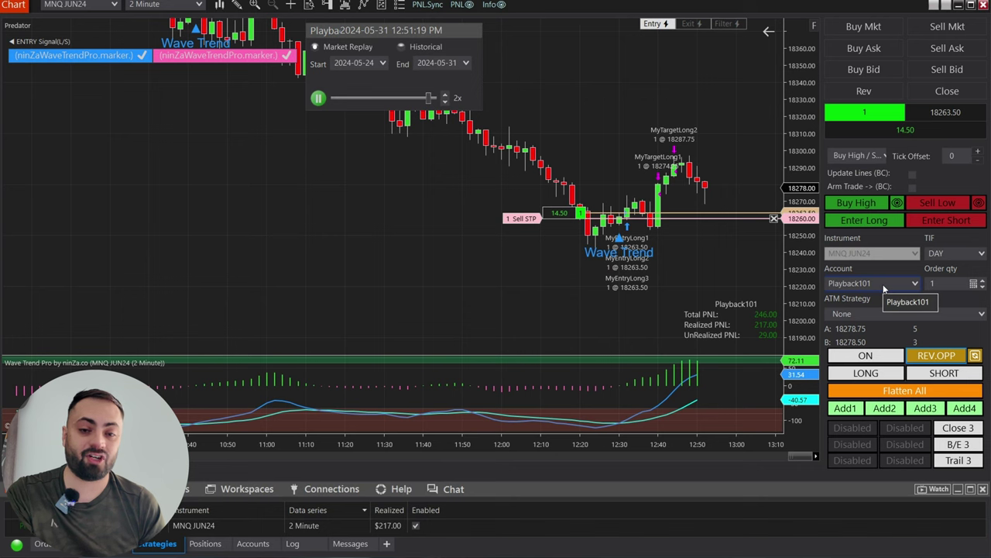
Raise the replay speed in stages through 8x, 10x and 100x to 500x.
{"action": "left_click", "coordinate": [444, 93]}
{"action": "left_click", "coordinate": [444, 93]}
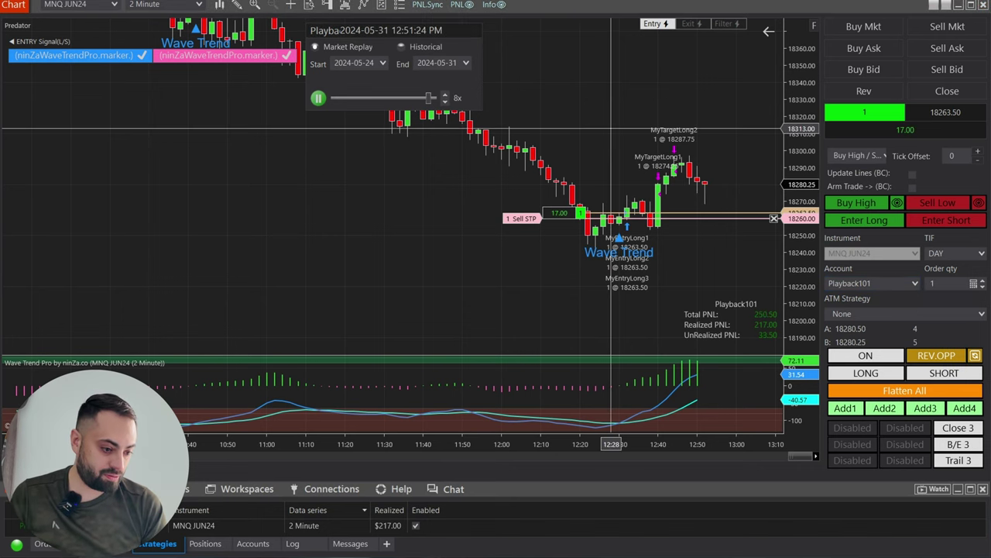
{"action": "left_click", "coordinate": [444, 94]}
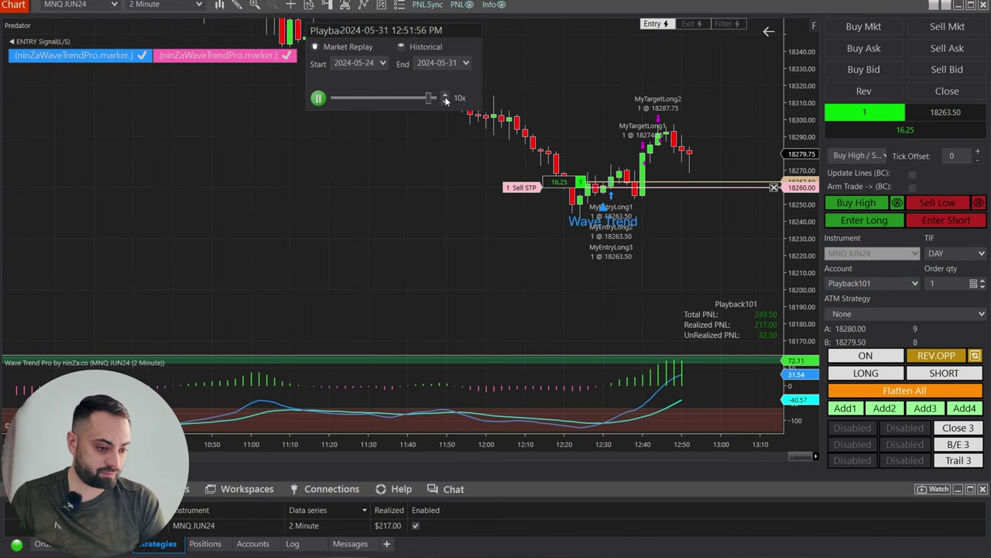
{"action": "left_click", "coordinate": [445, 97]}
{"action": "left_click", "coordinate": [445, 97]}
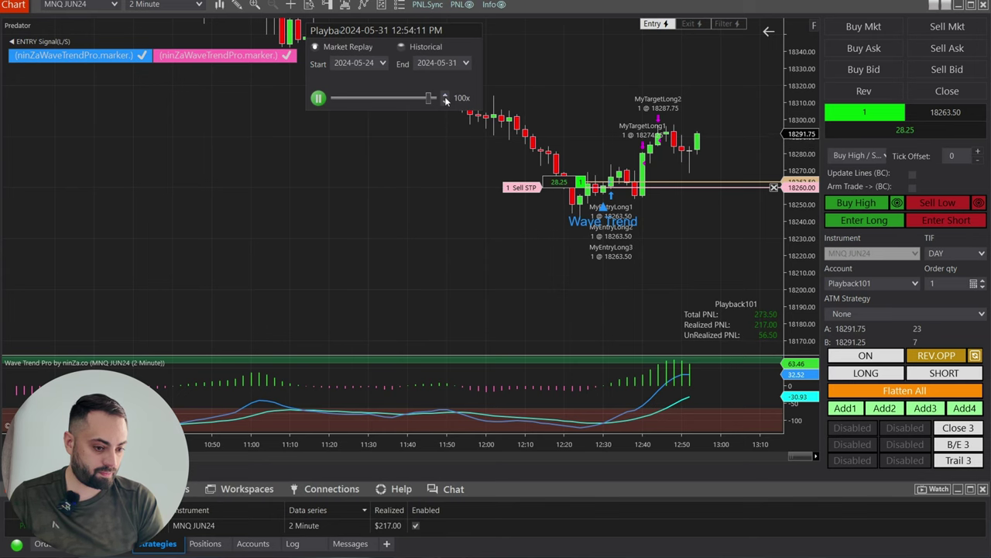
{"action": "left_click", "coordinate": [445, 98]}
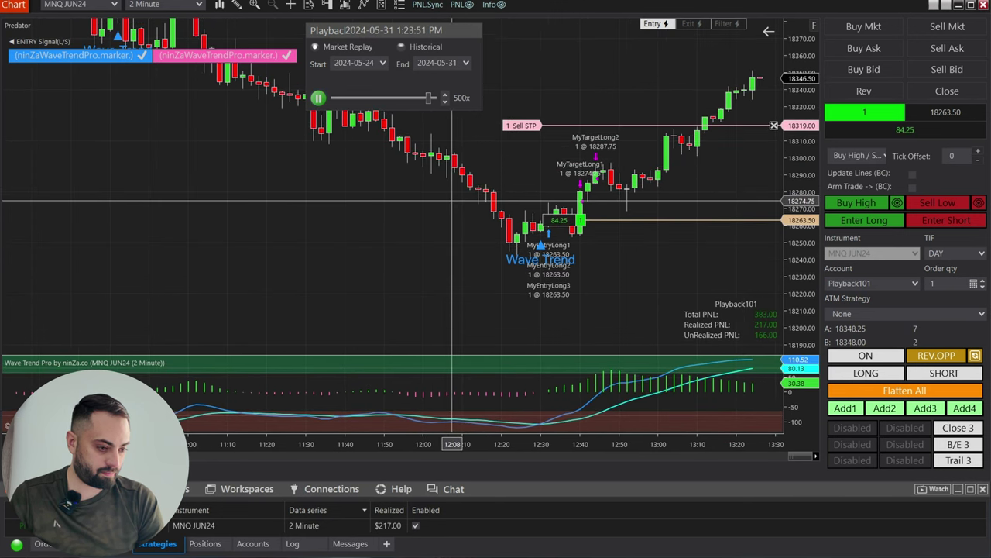
Pause the replay around the reversal into the short trade and examine the earlier long Wave Trend signal marker.
{"action": "left_click", "coordinate": [319, 99]}
{"action": "left_click", "coordinate": [319, 99]}
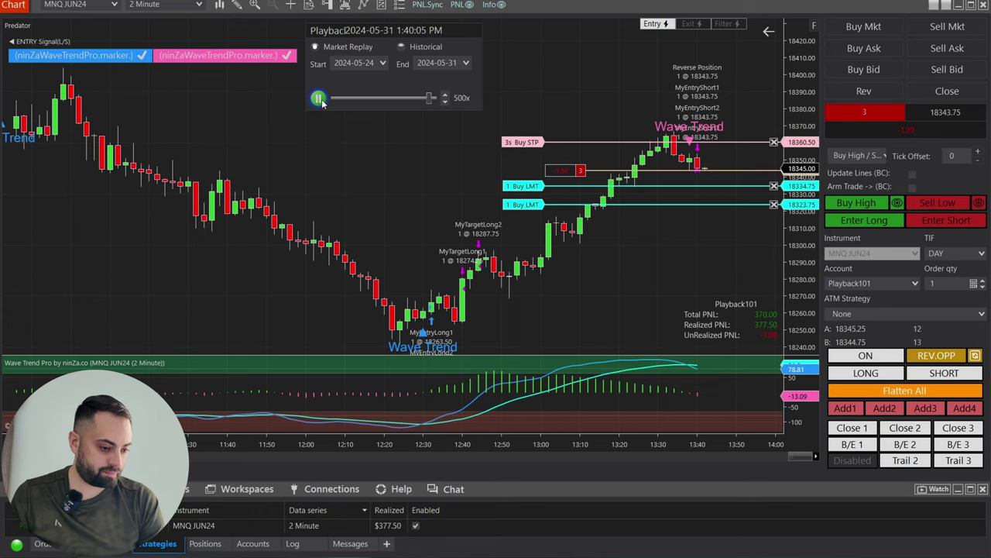
{"action": "left_click", "coordinate": [318, 98]}
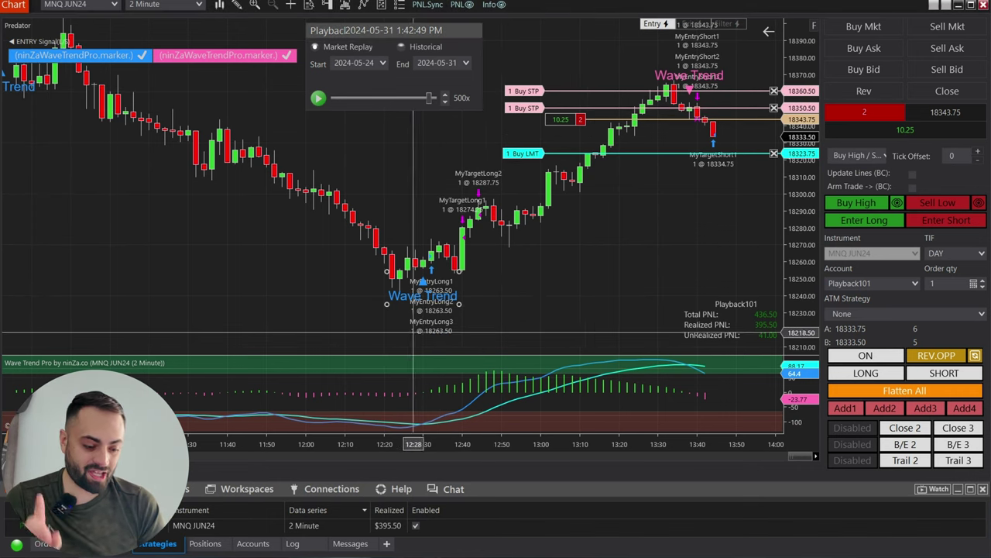
{"action": "left_click", "coordinate": [430, 297]}
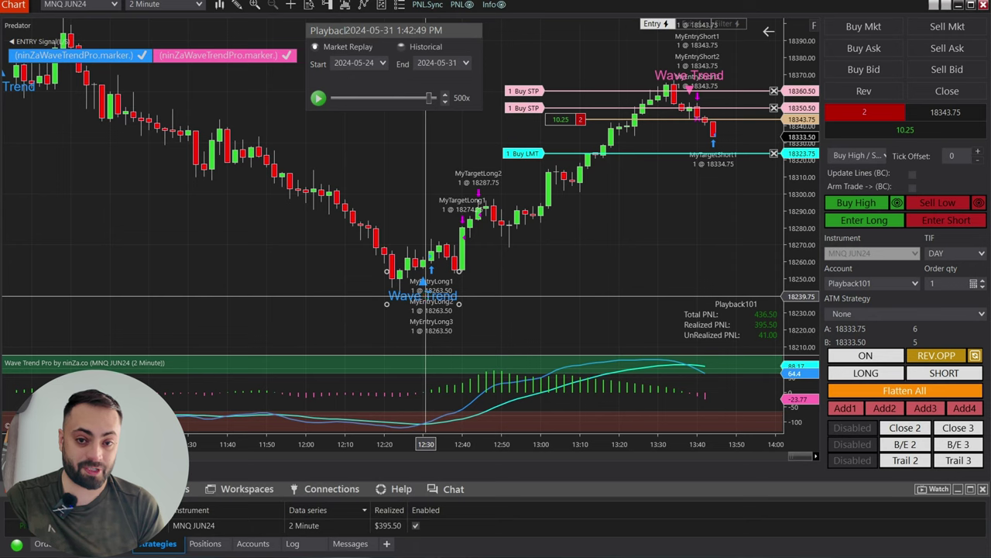
{"action": "double_click", "coordinate": [430, 297]}
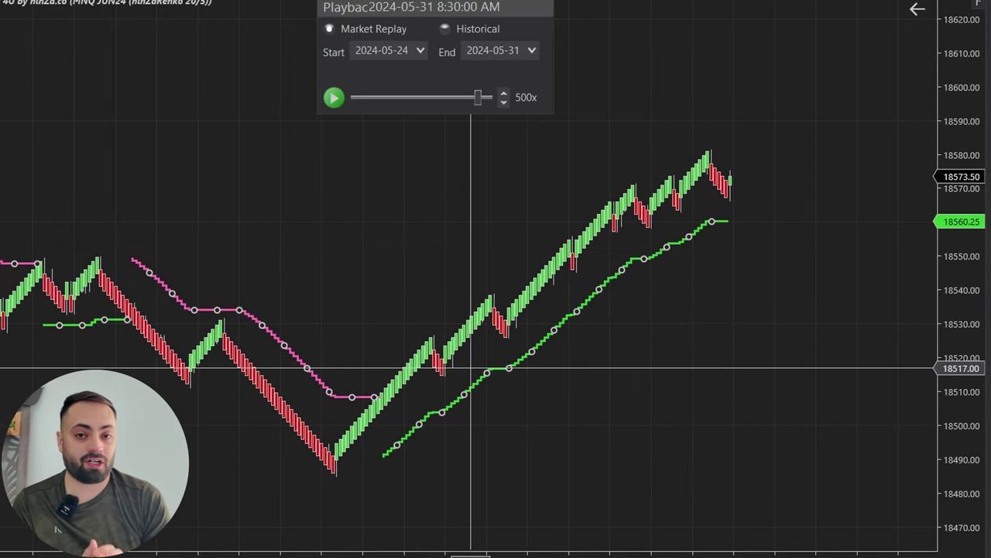
Open the indicator settings of the ninZaRenko chart and examine the Signal: Trend plot of SuperTrend 4U.
{"action": "key", "text": "ctrl+i"}
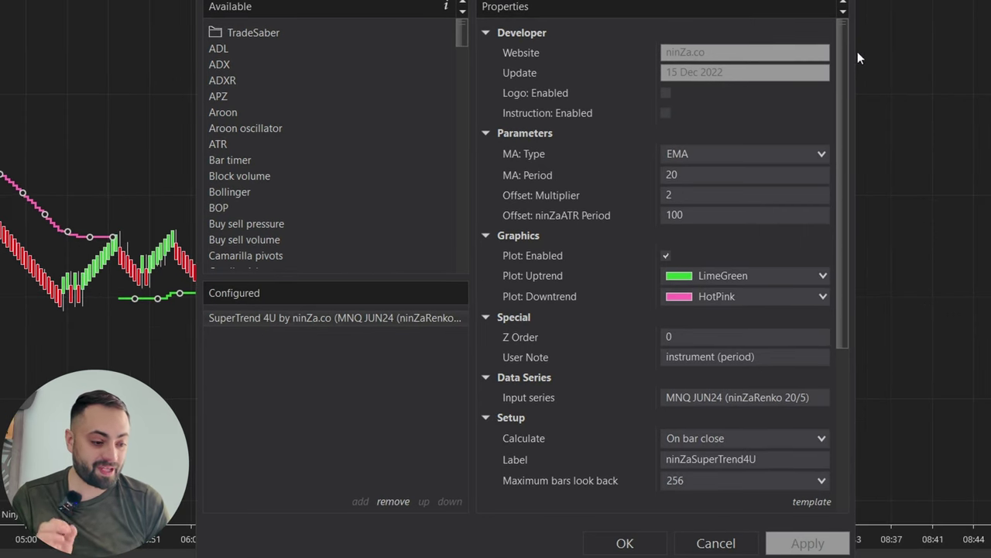
{"action": "left_click_drag", "start_coordinate": [845, 85], "coordinate": [855, 301]}
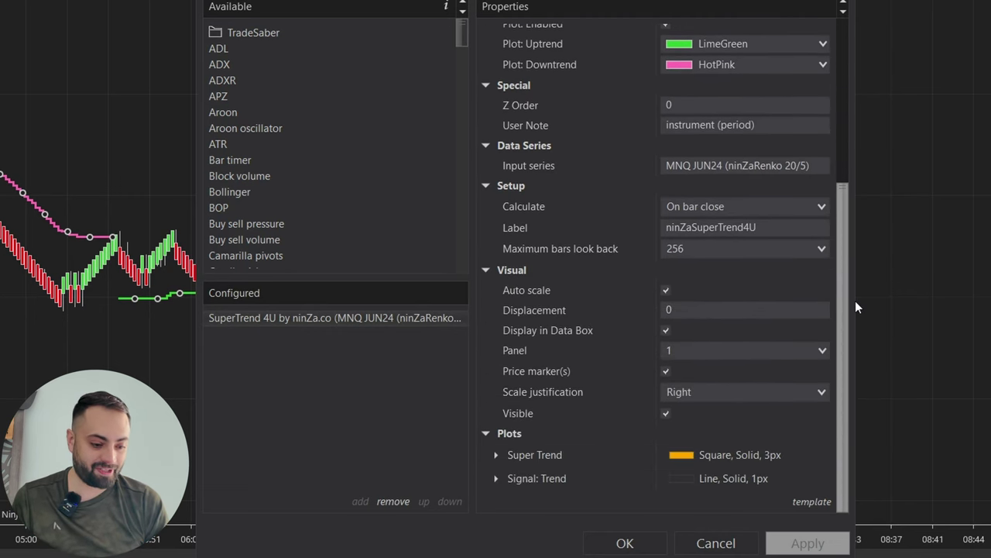
{"action": "left_click", "coordinate": [496, 478]}
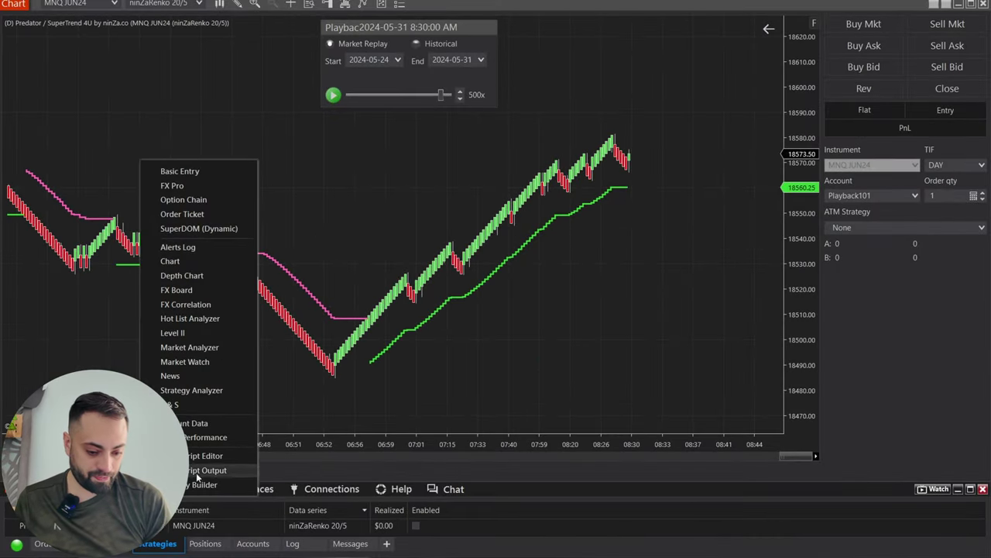
Create a new strategy in Strategy Builder with a name beginning NinZaSupe, keeping the default properties and adding no data series.
{"action": "left_click", "coordinate": [194, 487]}
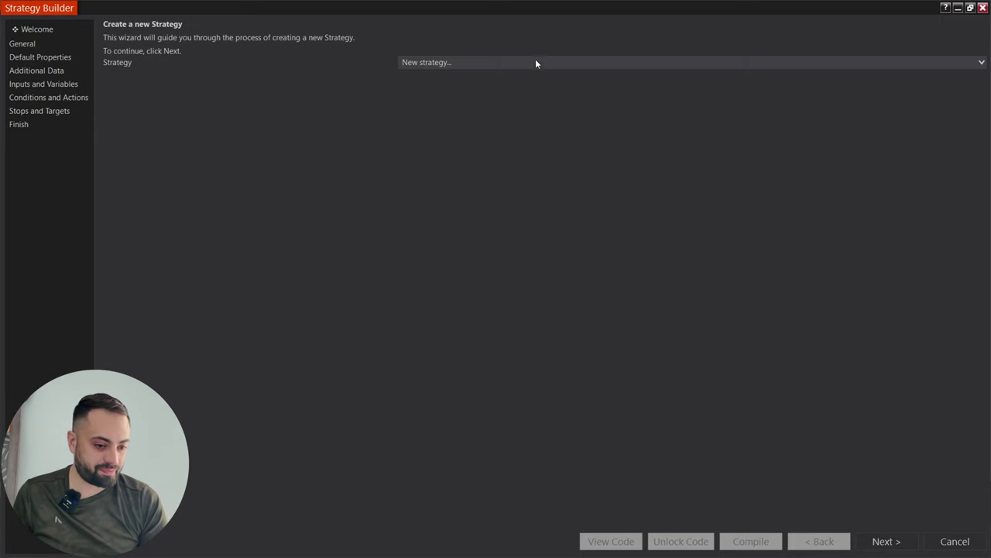
{"action": "left_click", "coordinate": [885, 541]}
{"action": "type", "text": "N"}
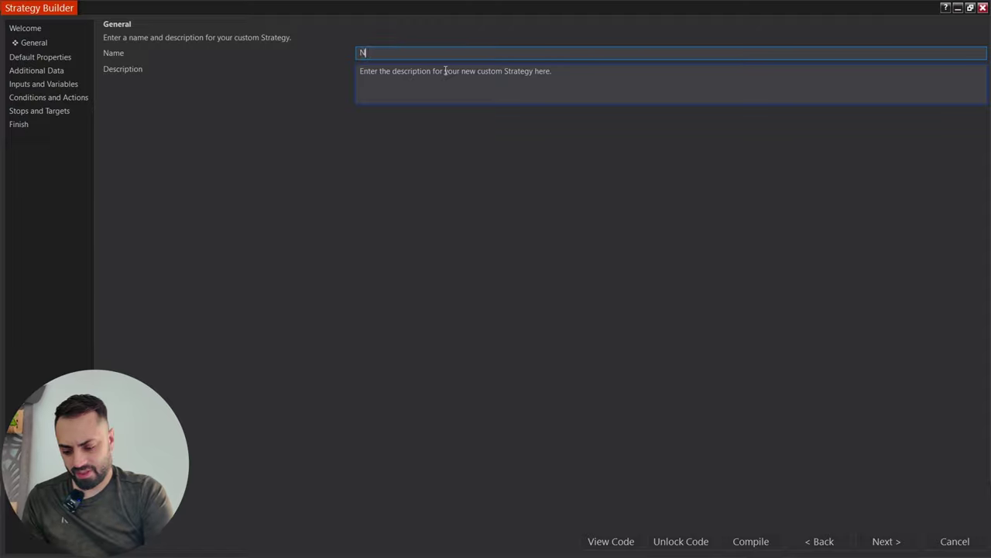
{"action": "type", "text": "inZaStrategy"}
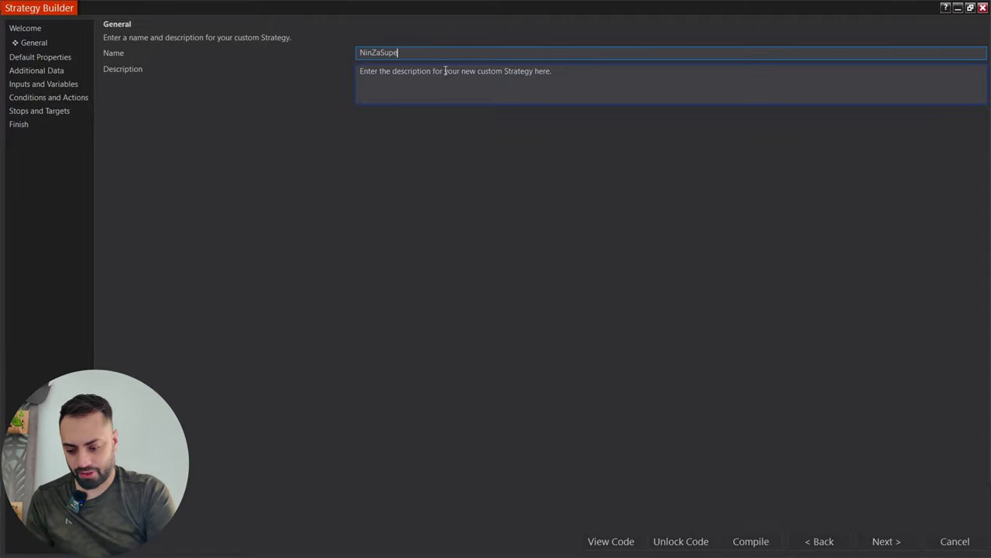
{"action": "left_click", "coordinate": [885, 541]}
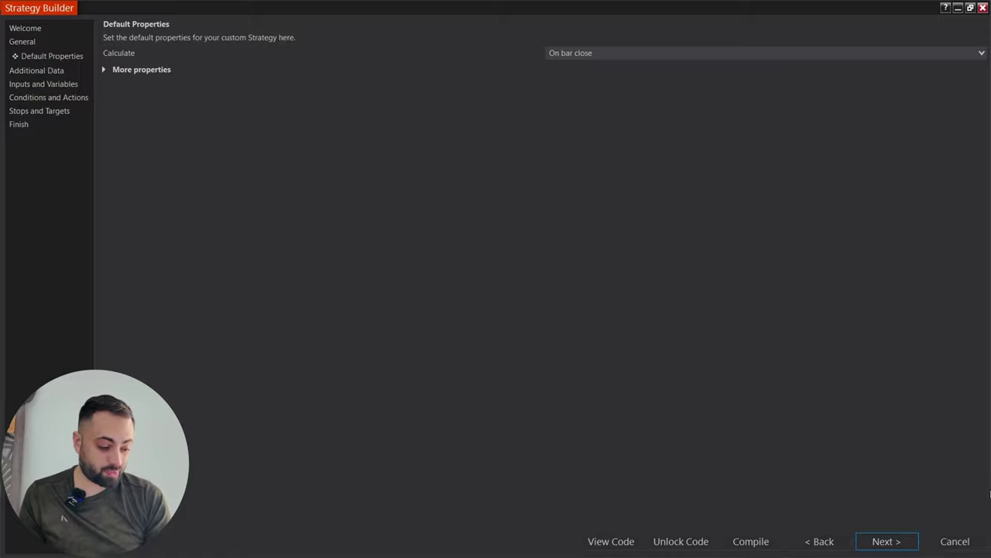
{"action": "left_click", "coordinate": [875, 539]}
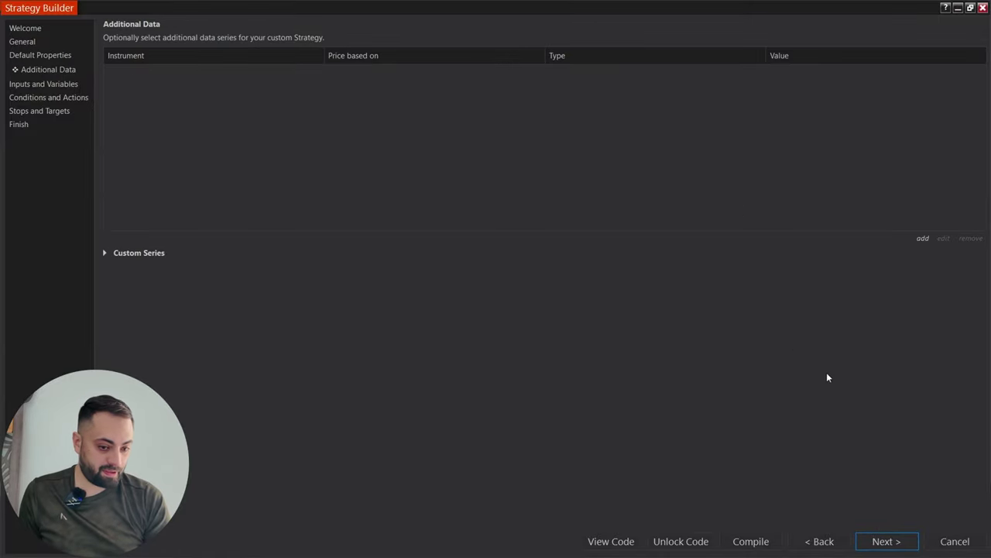
{"action": "left_click", "coordinate": [887, 541]}
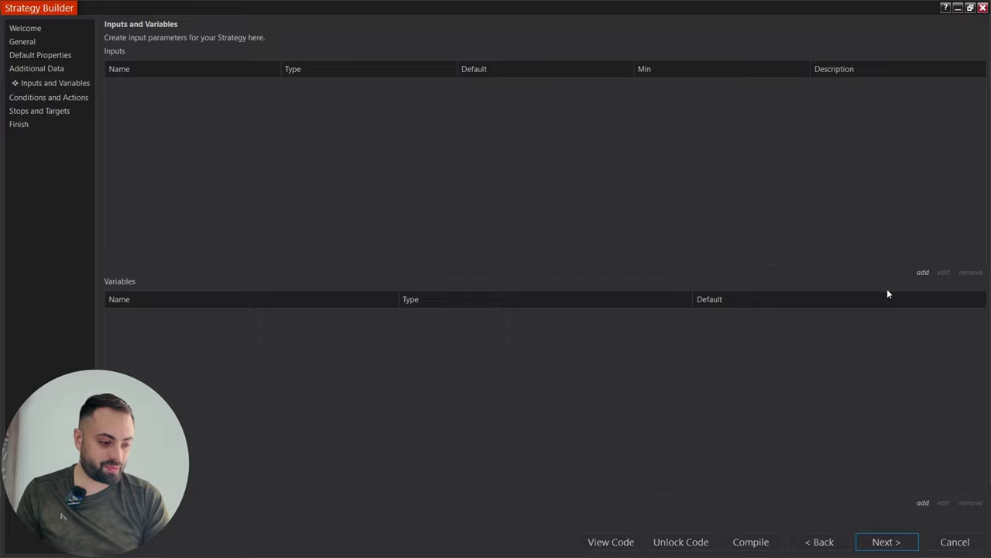
Add a string input parameter named LongSignal with the default value Long.
{"action": "left_click", "coordinate": [922, 272]}
{"action": "type", "text": "Lo"}
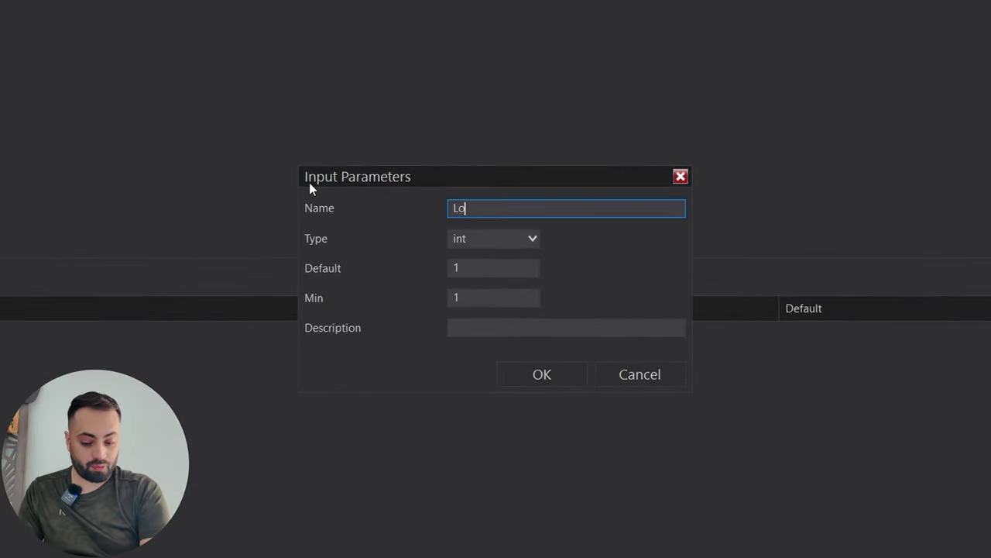
{"action": "type", "text": "ngSignal"}
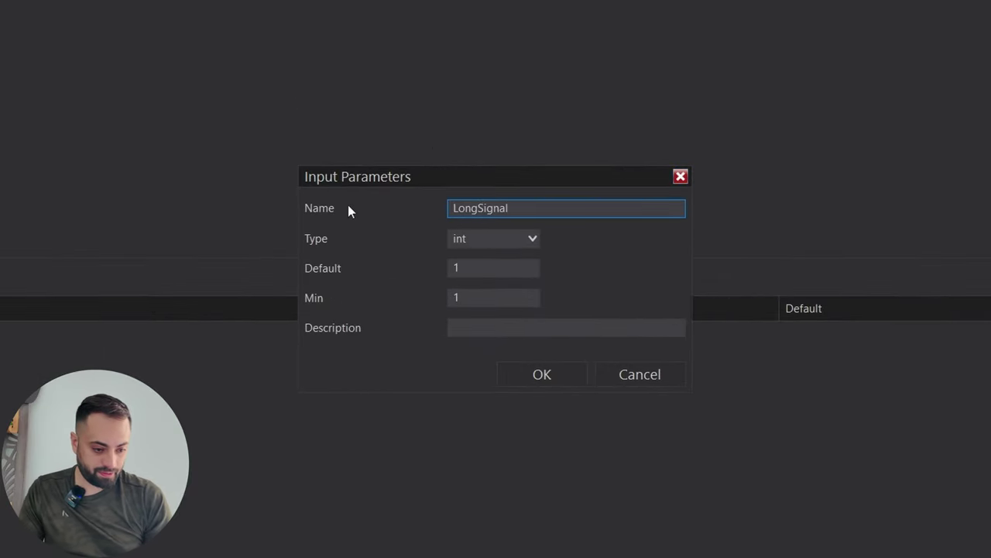
{"action": "left_click", "coordinate": [476, 246]}
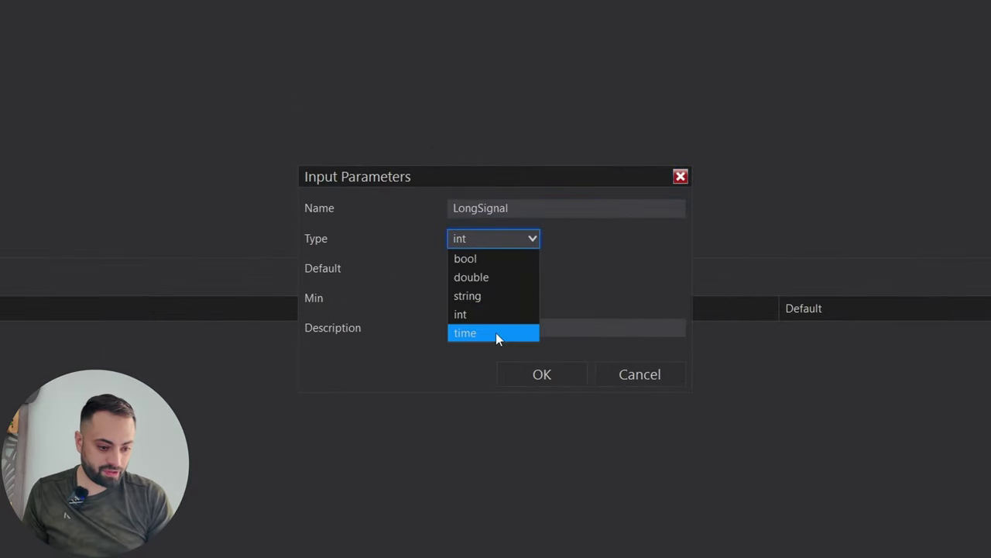
{"action": "left_click", "coordinate": [467, 298]}
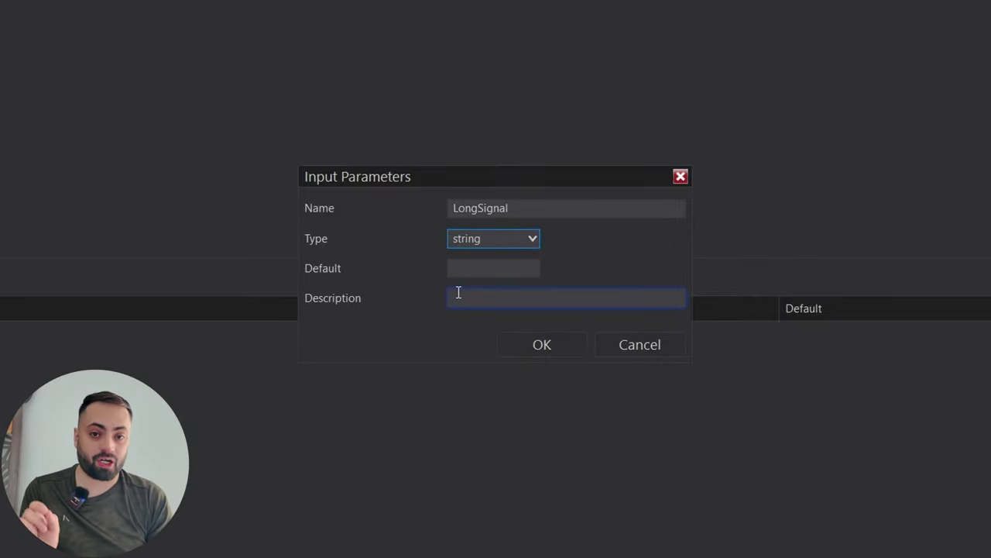
{"action": "left_click", "coordinate": [471, 269]}
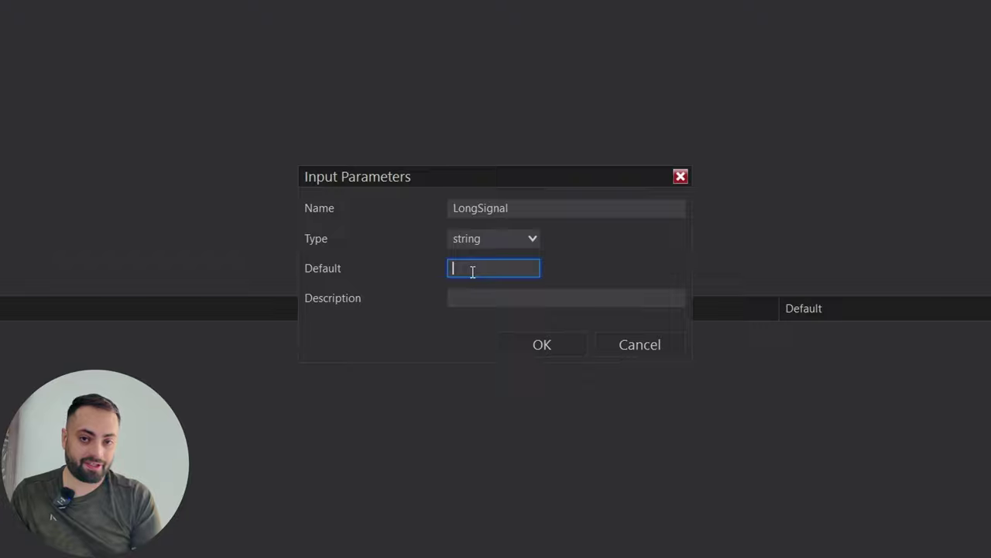
{"action": "type", "text": "Long"}
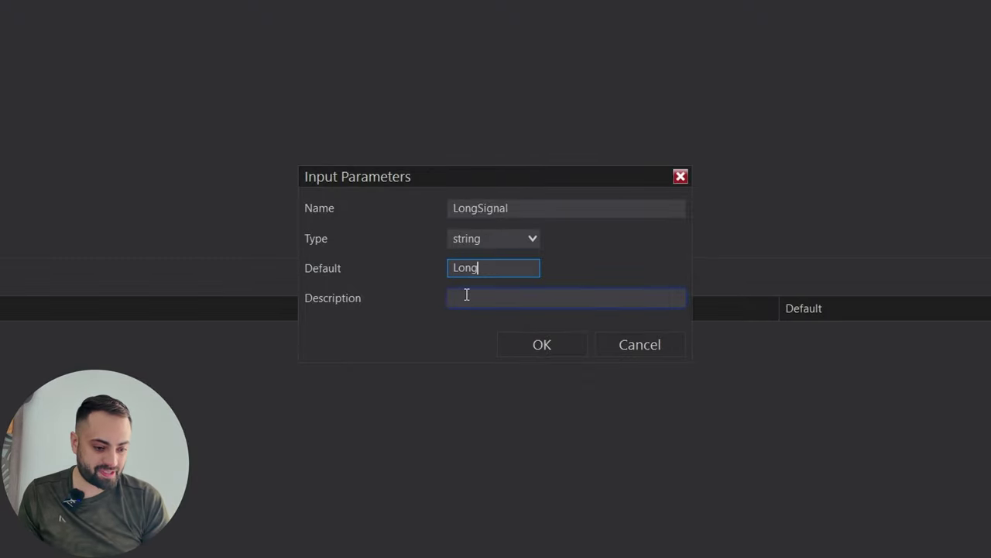
{"action": "left_click", "coordinate": [542, 342]}
Add a string input parameter named ShortSignal with the default value Short, and continue to Conditions and Actions.
{"action": "double_click", "coordinate": [627, 186]}
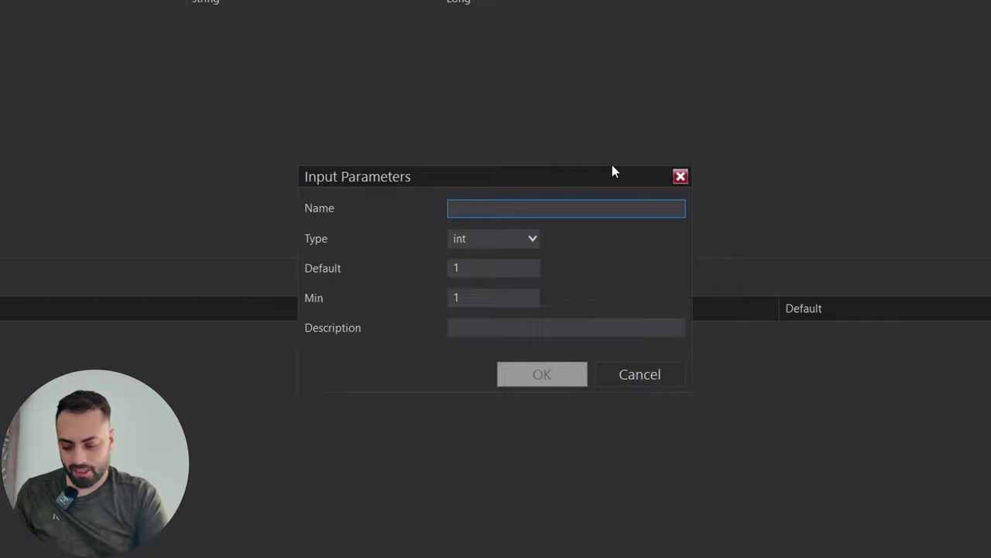
{"action": "type", "text": "ShortSignalk"}
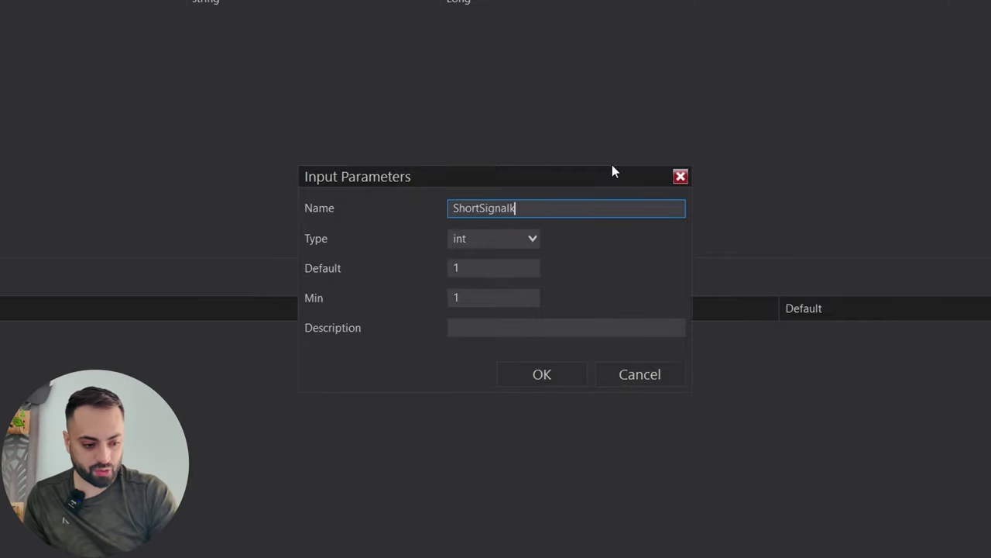
{"action": "key", "text": "BackSpace"}
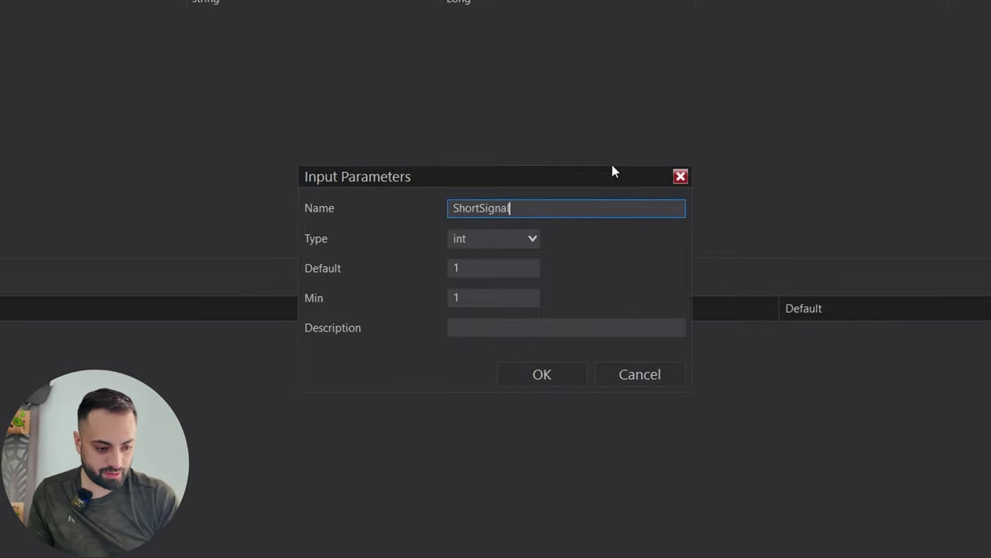
{"action": "left_click", "coordinate": [492, 239]}
{"action": "left_click", "coordinate": [490, 294]}
{"action": "left_click", "coordinate": [473, 266]}
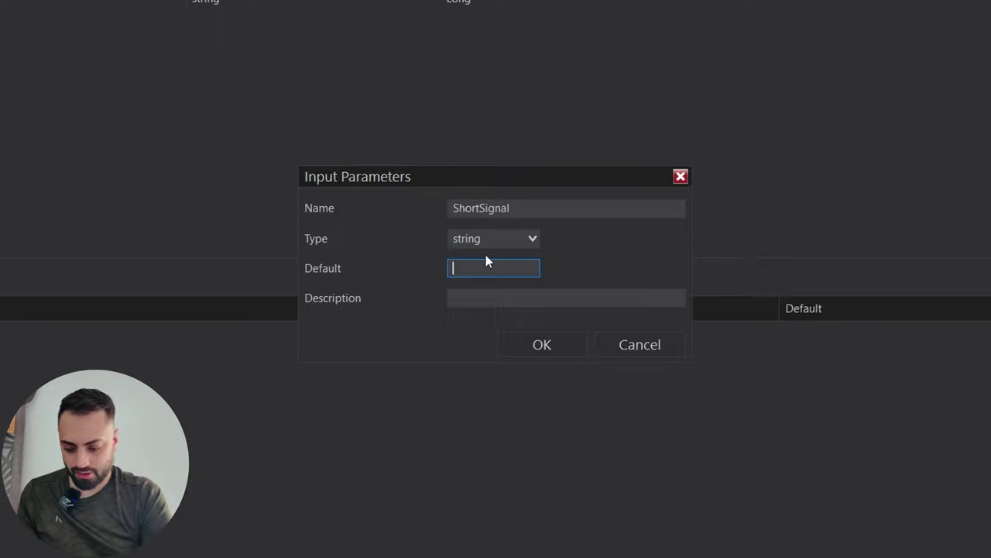
{"action": "type", "text": "Short"}
{"action": "left_click", "coordinate": [577, 350]}
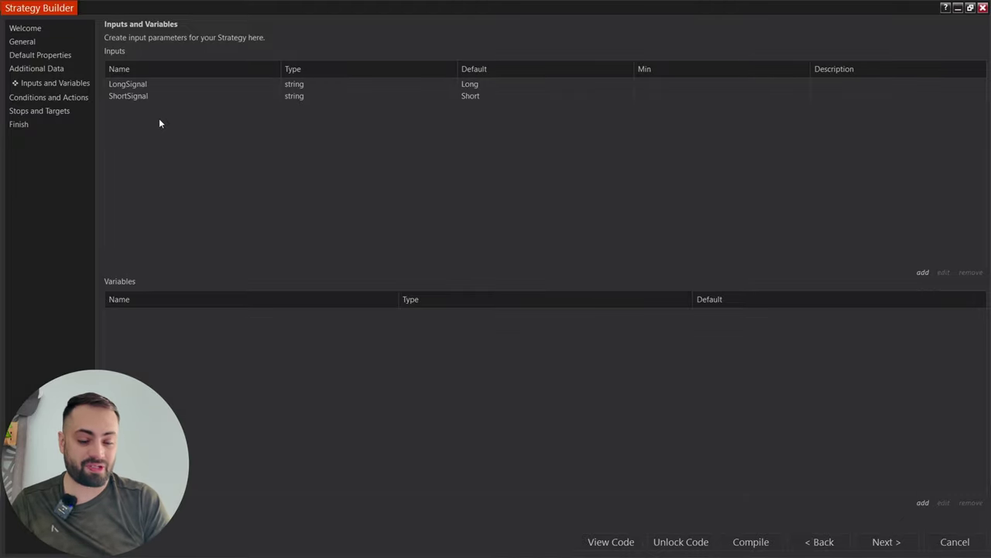
{"action": "left_click", "coordinate": [882, 541]}
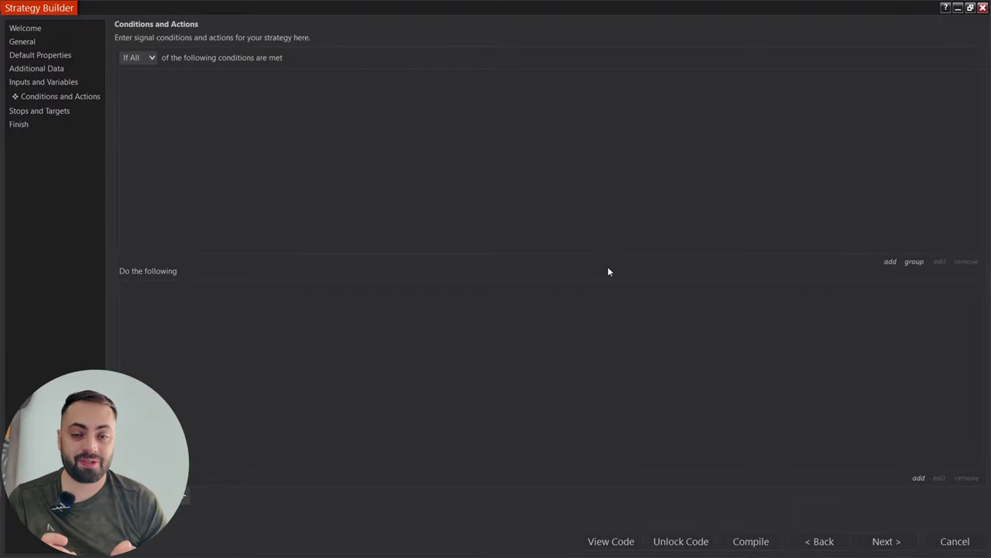
Start a new condition based on the ninZaSuperTrend4U indicator and enable plotting it on the chart.
{"action": "left_click", "coordinate": [889, 264]}
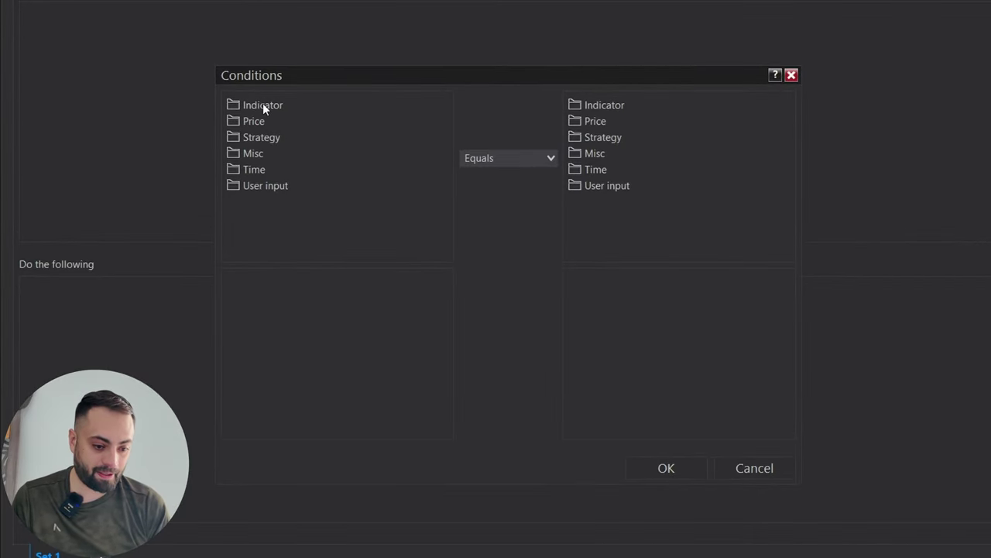
{"action": "left_click", "coordinate": [260, 106]}
{"action": "scroll", "coordinate": [277, 233], "scroll_direction": "down", "scroll_amount": 10}
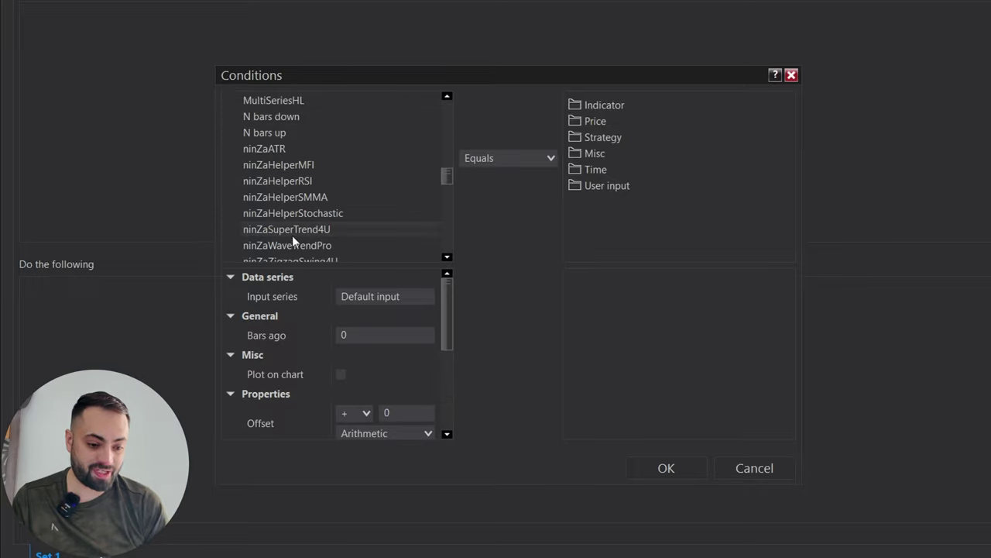
{"action": "scroll", "coordinate": [324, 344], "scroll_direction": "down", "scroll_amount": 2}
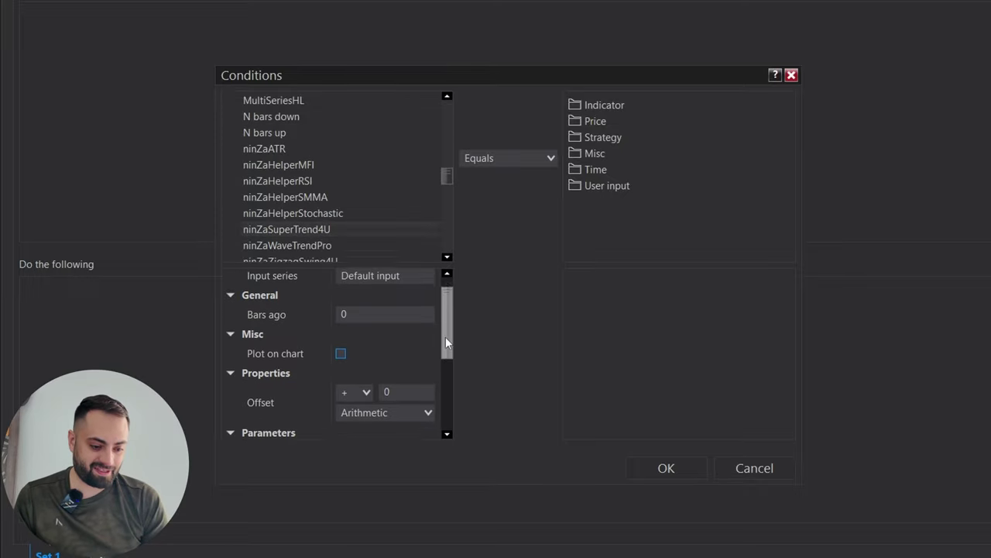
{"action": "left_click", "coordinate": [343, 343]}
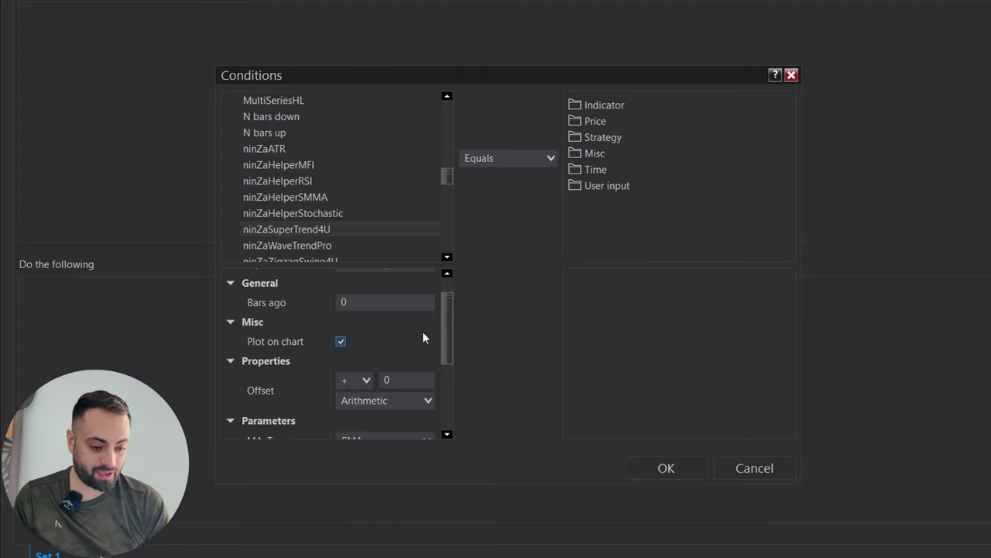
Set the indicator's value plot to Signal_Trend in the condition.
{"action": "left_click_drag", "start_coordinate": [447, 327], "coordinate": [447, 371]}
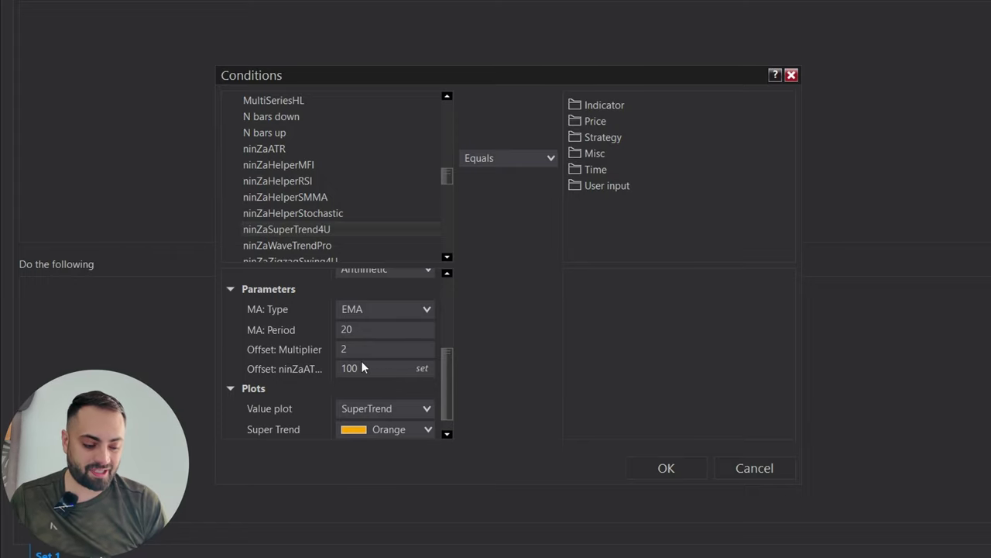
{"action": "scroll", "coordinate": [443, 378], "scroll_direction": "down", "scroll_amount": 1}
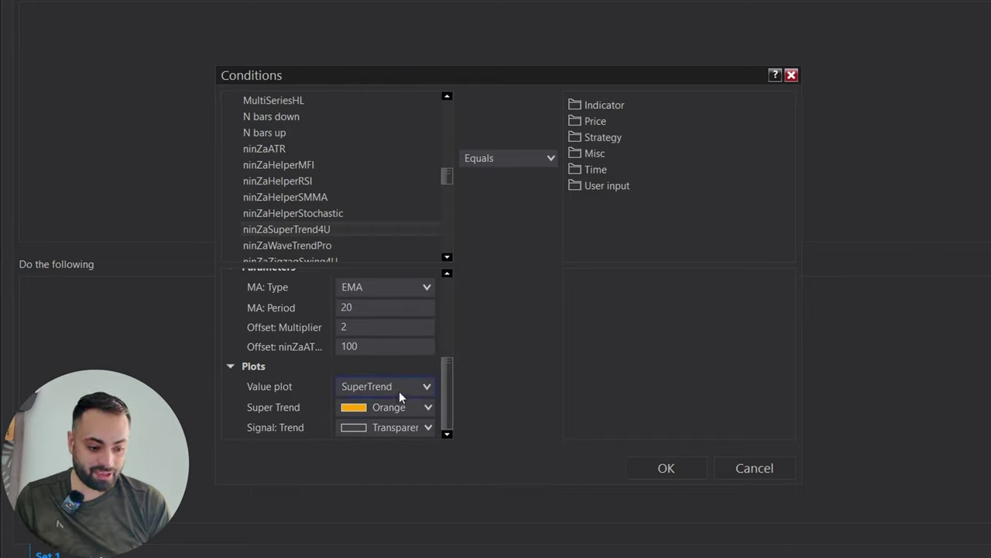
{"action": "left_click", "coordinate": [428, 389]}
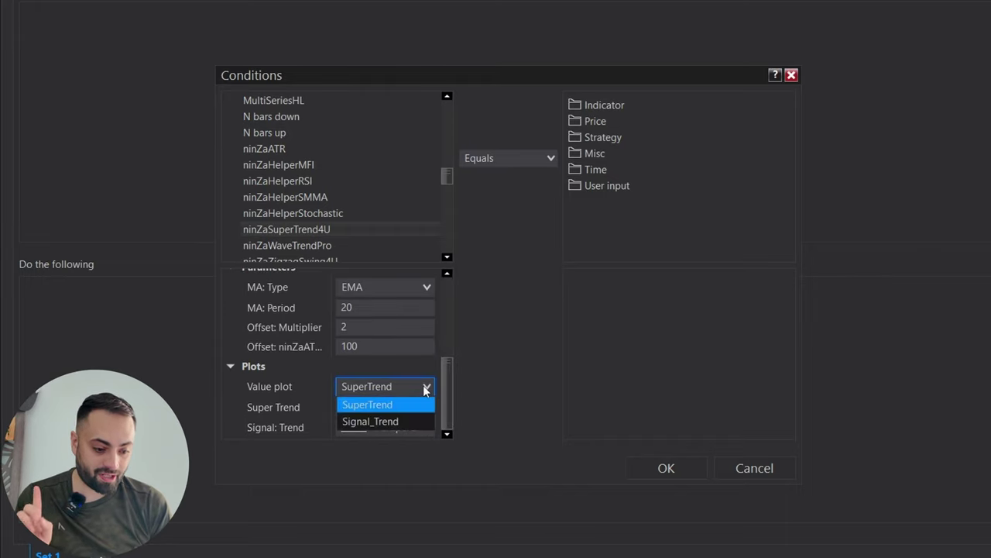
{"action": "left_click", "coordinate": [386, 421]}
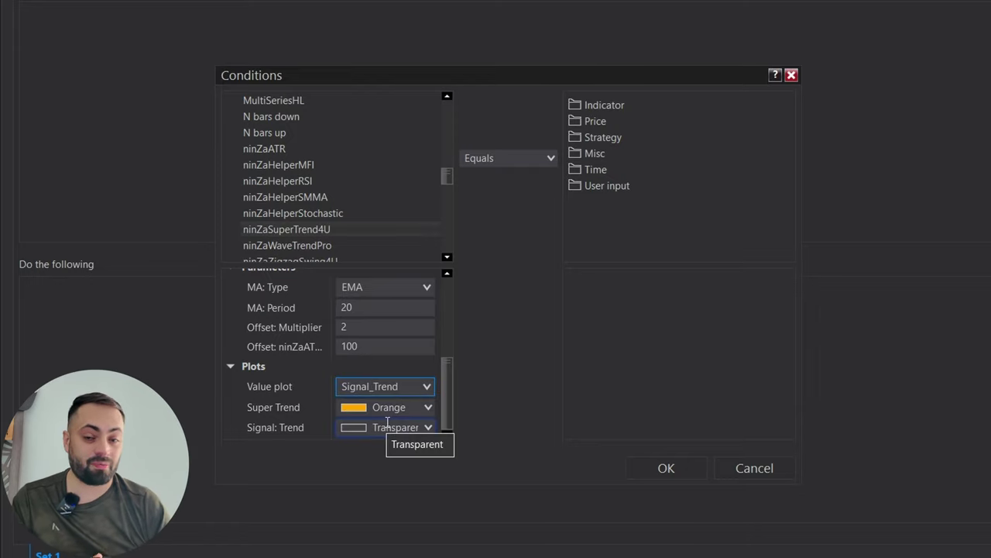
{"action": "left_click", "coordinate": [427, 387]}
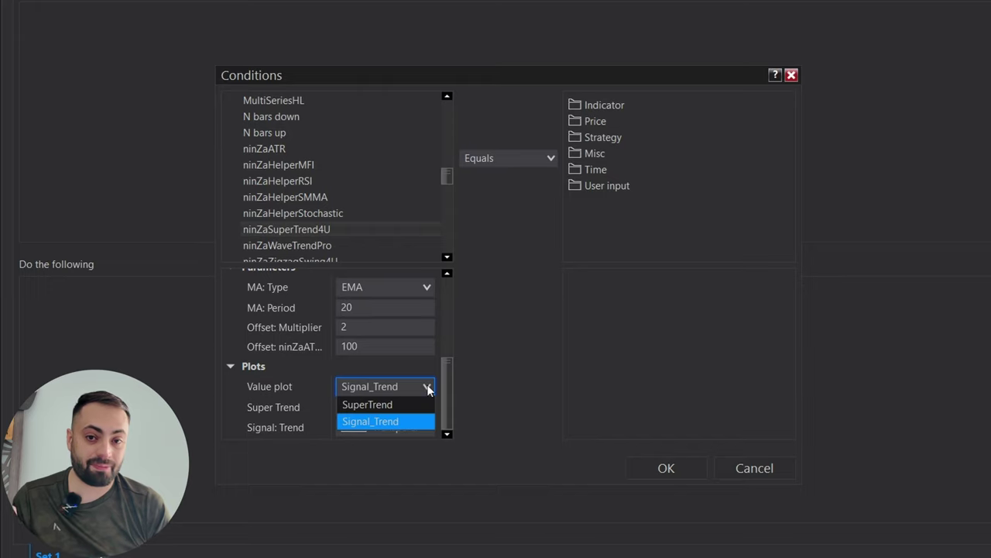
{"action": "left_click", "coordinate": [428, 386]}
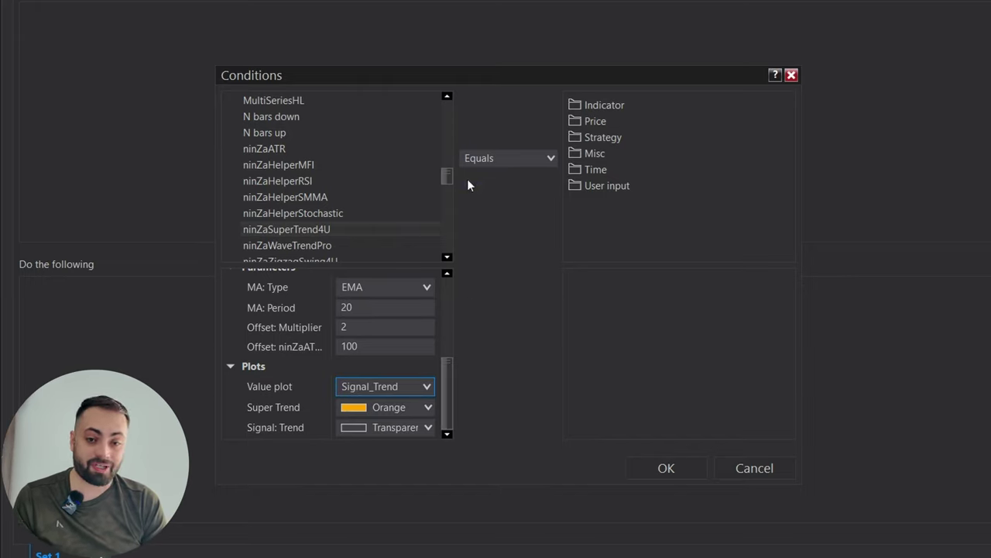
Compare the Signal_Trend plot for equality with a numeric value of 1 and confirm the condition.
{"action": "left_click", "coordinate": [597, 153]}
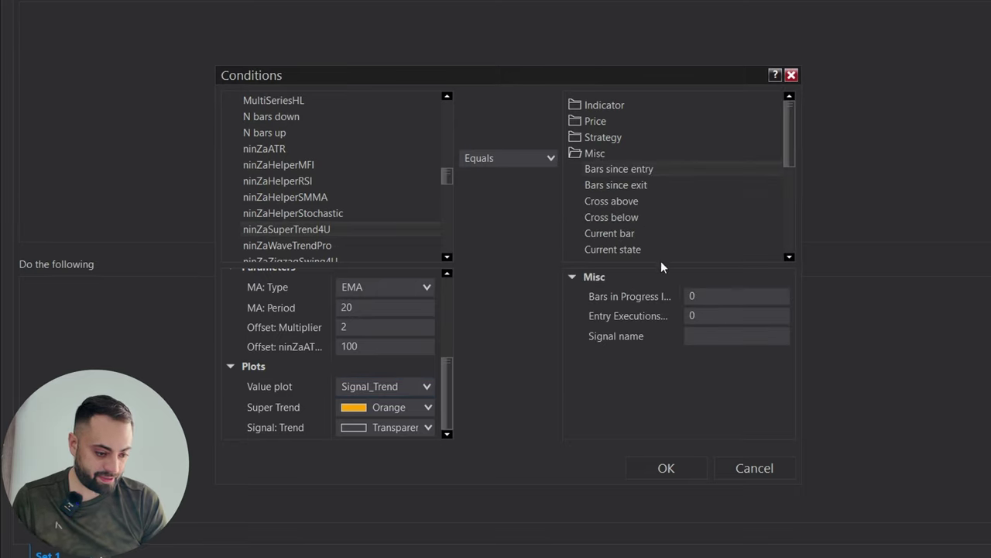
{"action": "left_click_drag", "start_coordinate": [790, 147], "coordinate": [799, 219]}
{"action": "left_click", "coordinate": [634, 193]}
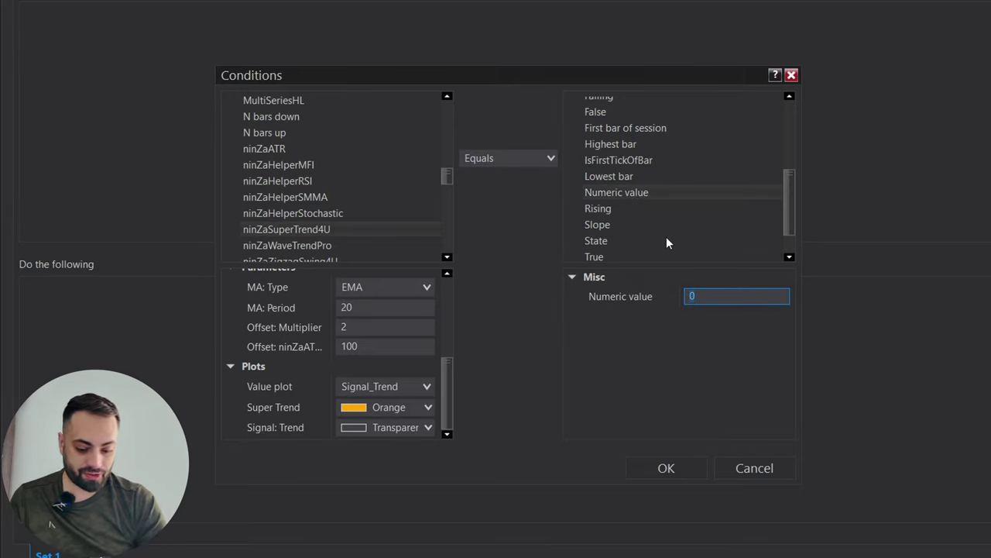
{"action": "type", "text": "1"}
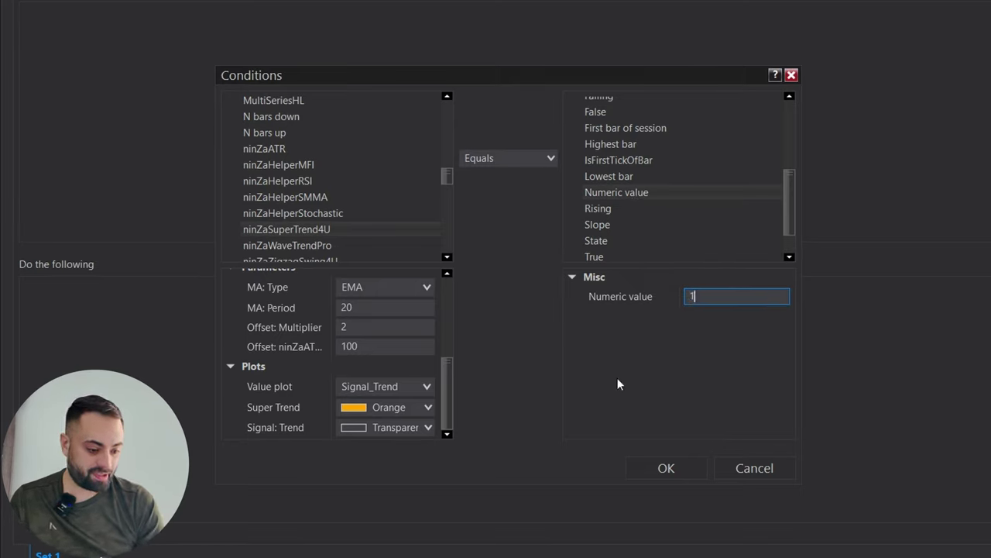
{"action": "left_click", "coordinate": [668, 468]}
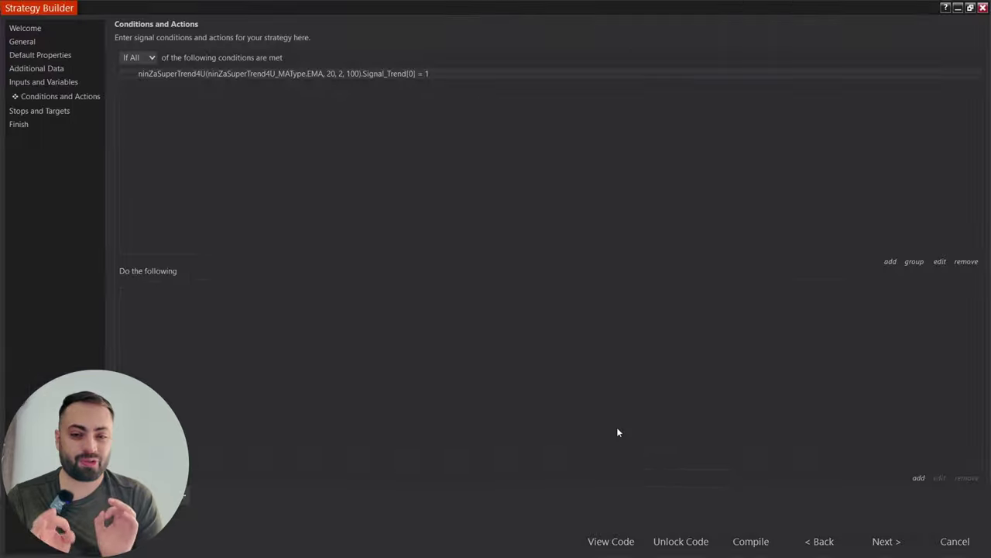
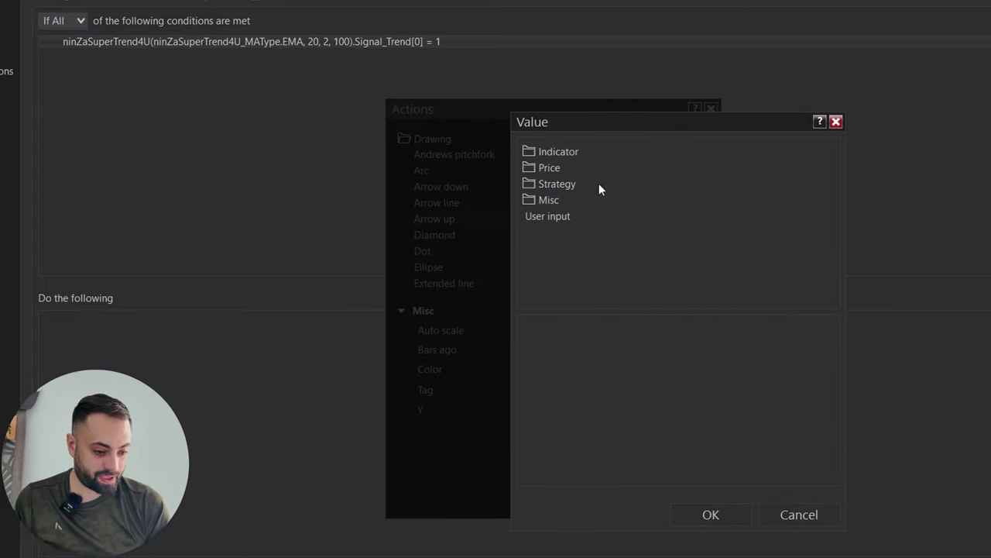
Set the up arrow's Y value to the bar's Low with an offset of -15 ticks and confirm the drawing action.
{"action": "left_click", "coordinate": [552, 168]}
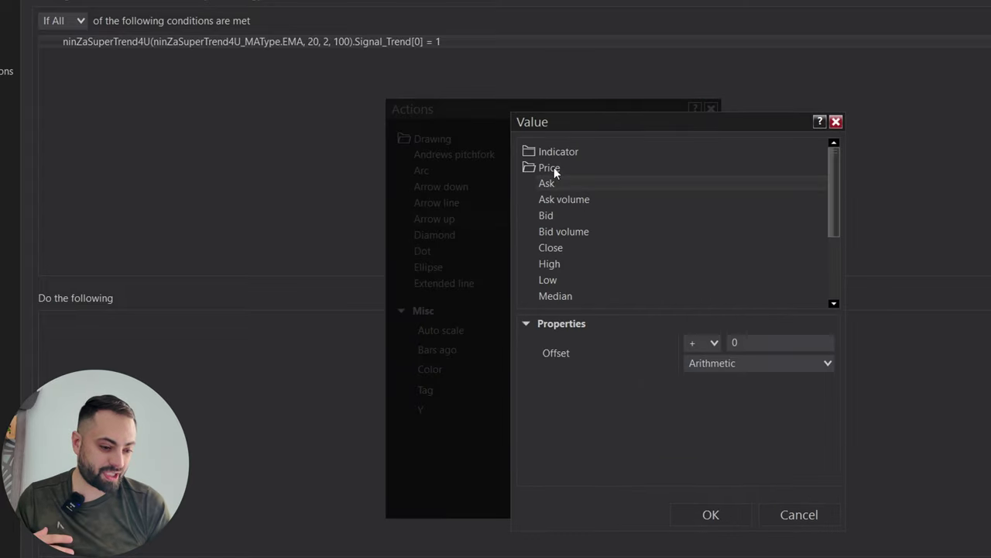
{"action": "left_click", "coordinate": [549, 279]}
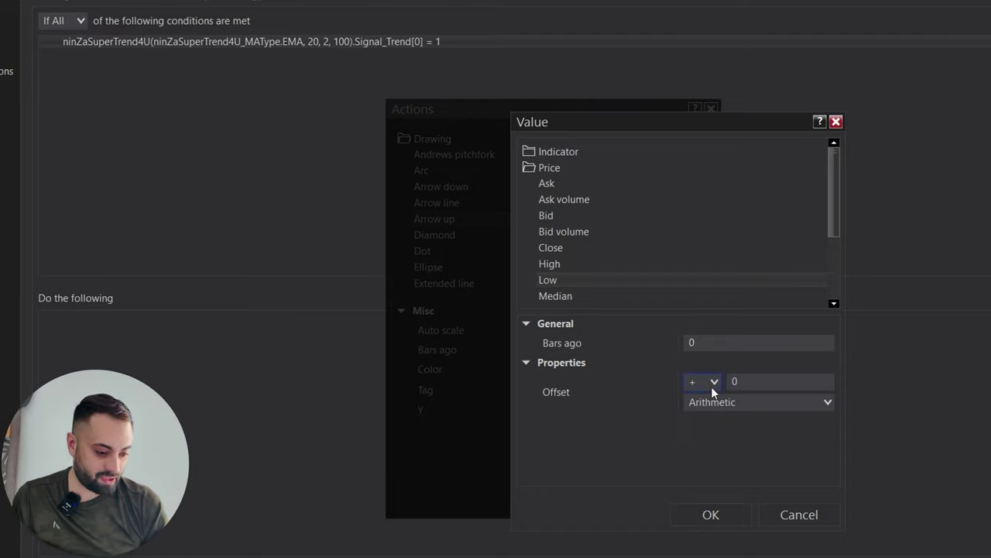
{"action": "left_click", "coordinate": [736, 402]}
{"action": "left_click", "coordinate": [715, 472]}
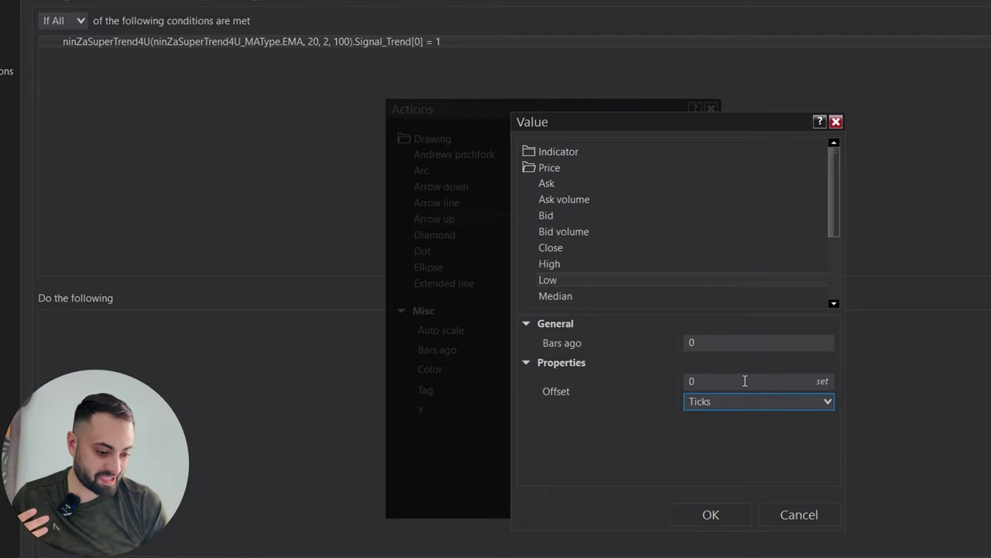
{"action": "type", "text": "-1"}
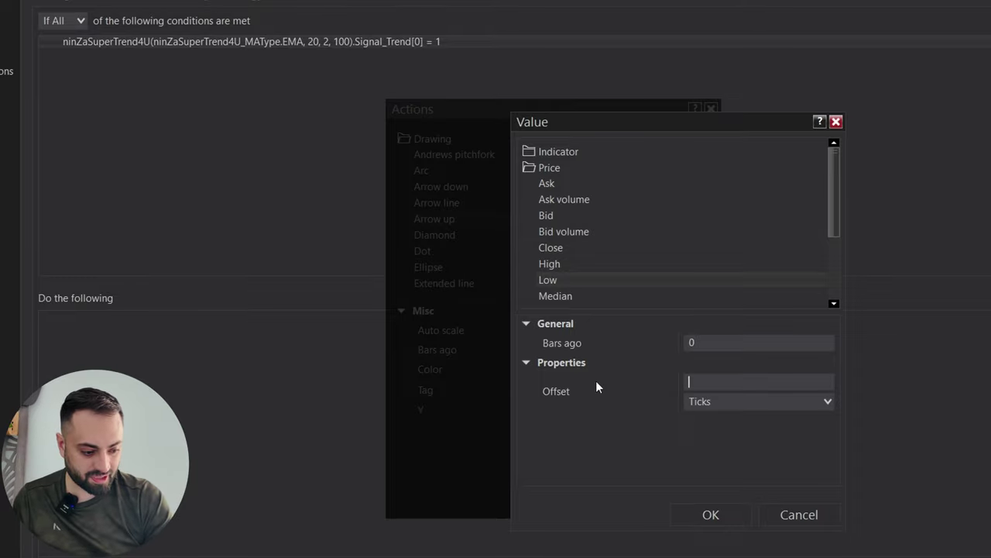
{"action": "type", "text": "5"}
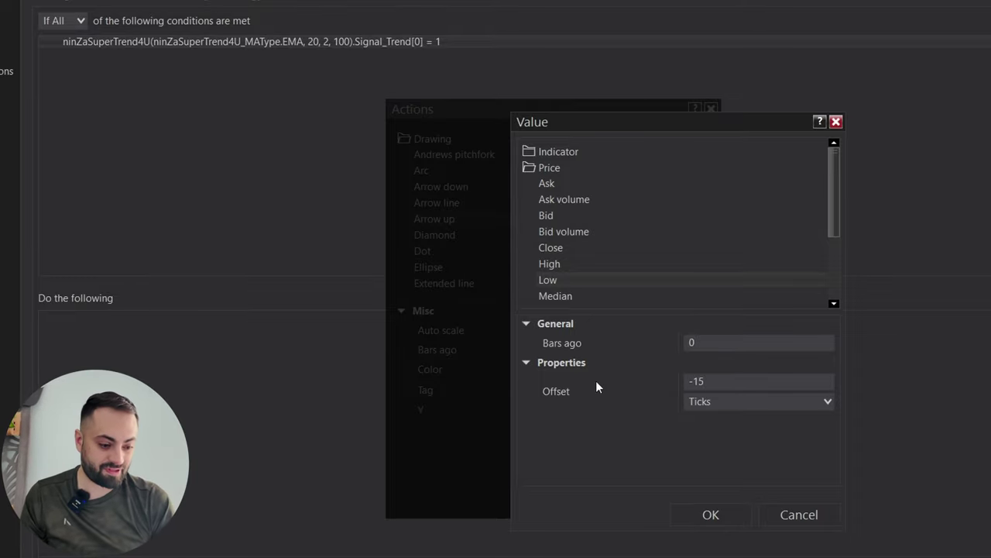
{"action": "left_click", "coordinate": [735, 517]}
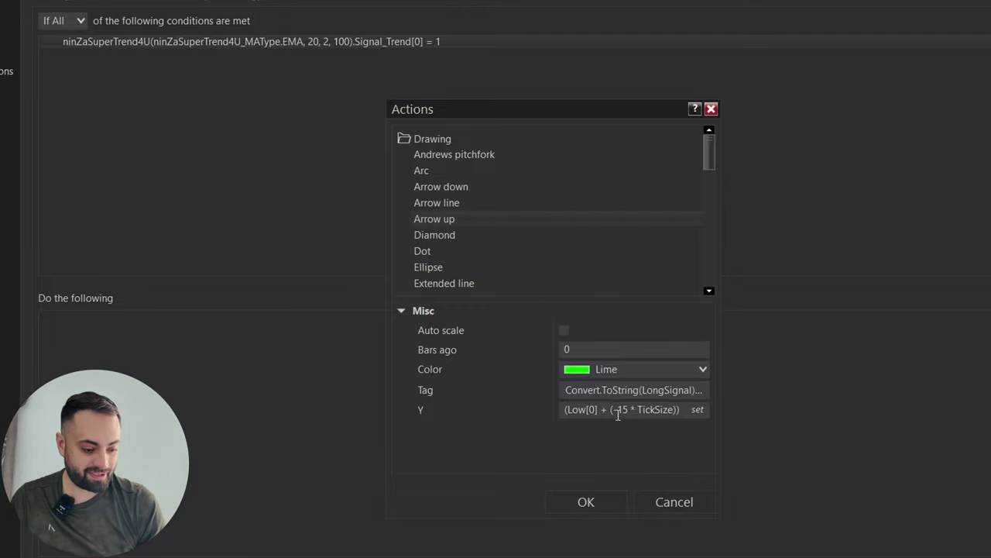
{"action": "left_click", "coordinate": [585, 500]}
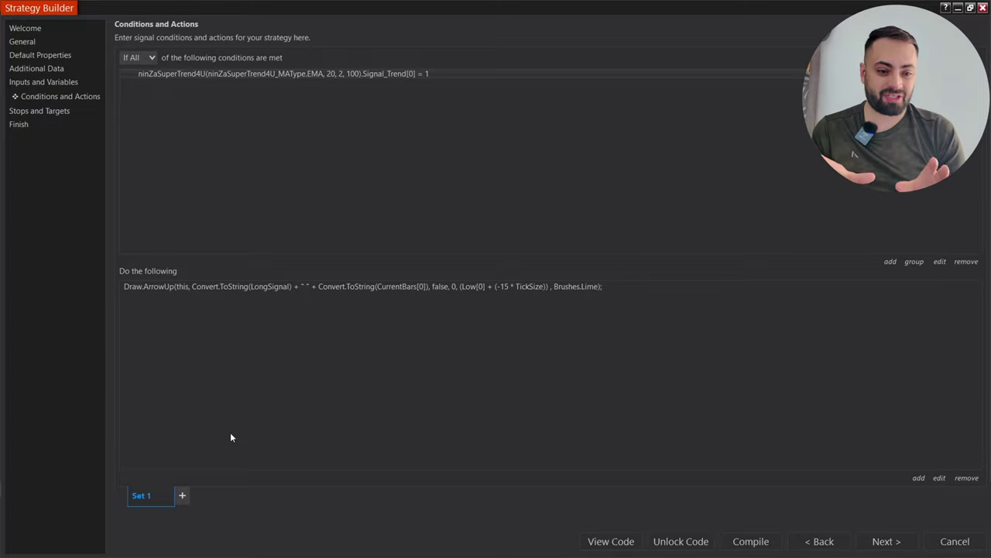
Duplicate Set 1 into a new set and change the copy's Signal_Trend condition to equal -1.
{"action": "right_click", "coordinate": [144, 496]}
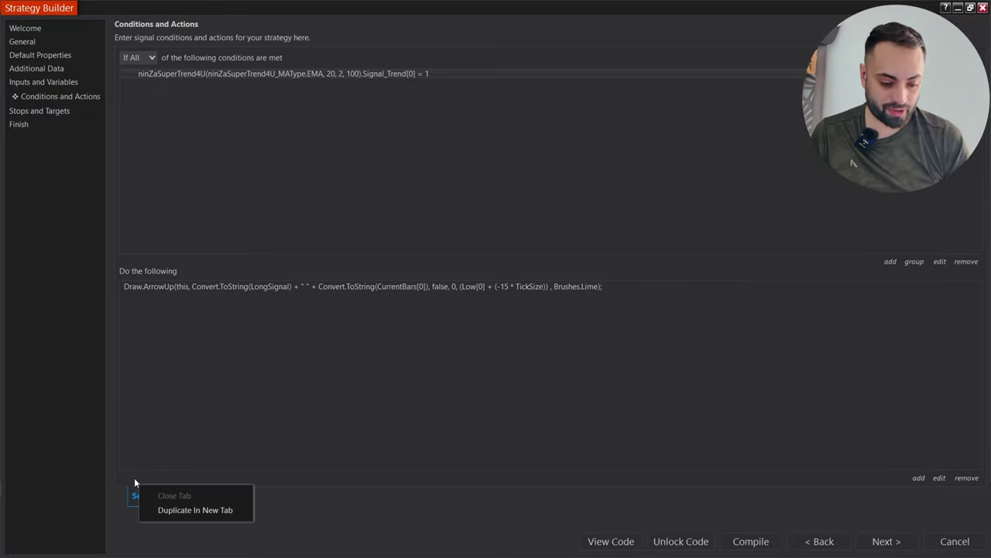
{"action": "left_click", "coordinate": [166, 509]}
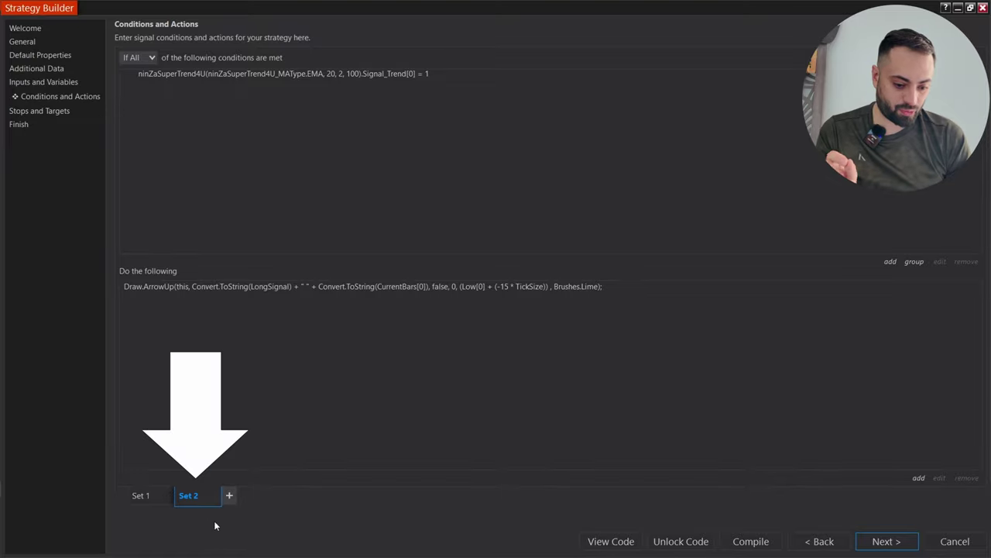
{"action": "left_click", "coordinate": [198, 78]}
{"action": "double_click", "coordinate": [198, 80]}
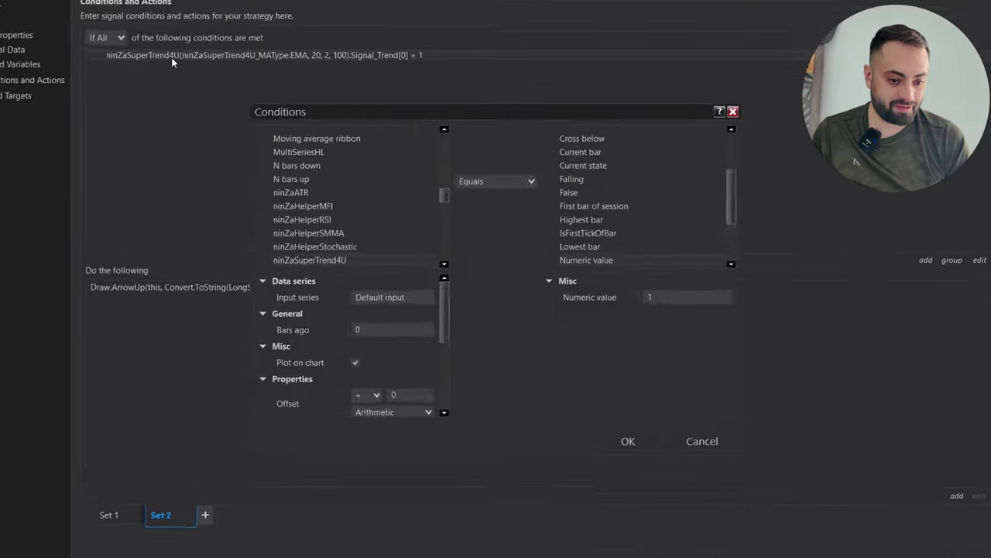
{"action": "left_click_drag", "start_coordinate": [446, 300], "coordinate": [448, 432]}
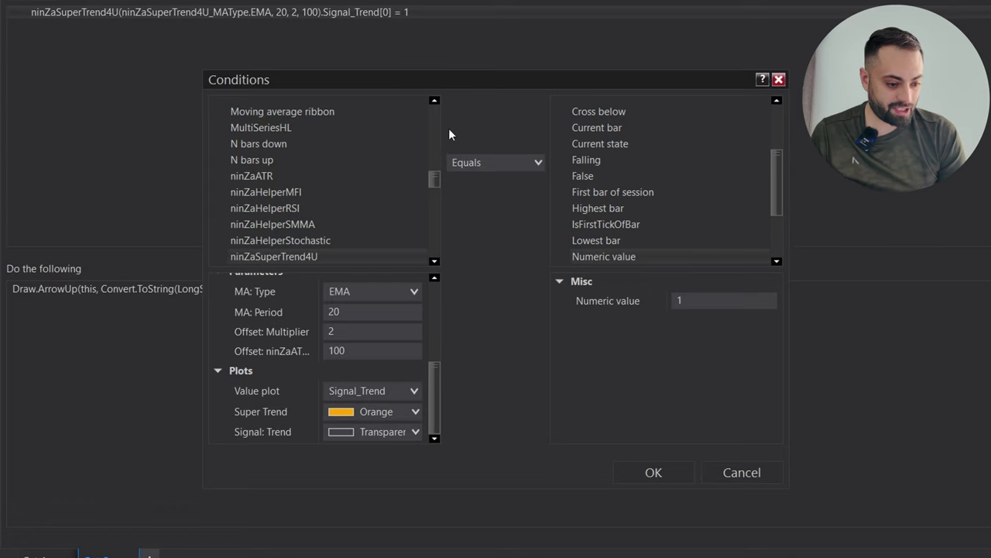
{"action": "left_click", "coordinate": [692, 302]}
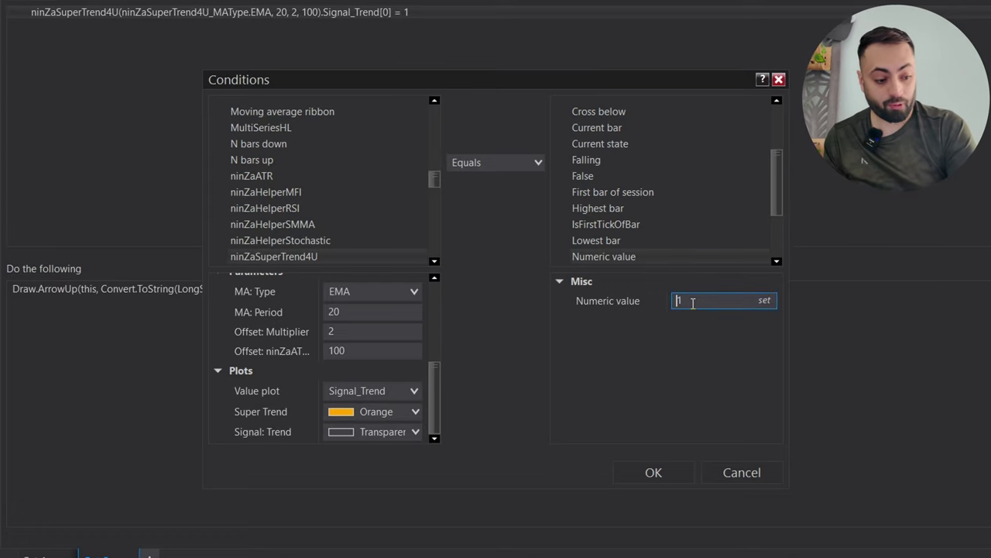
{"action": "type", "text": "-"}
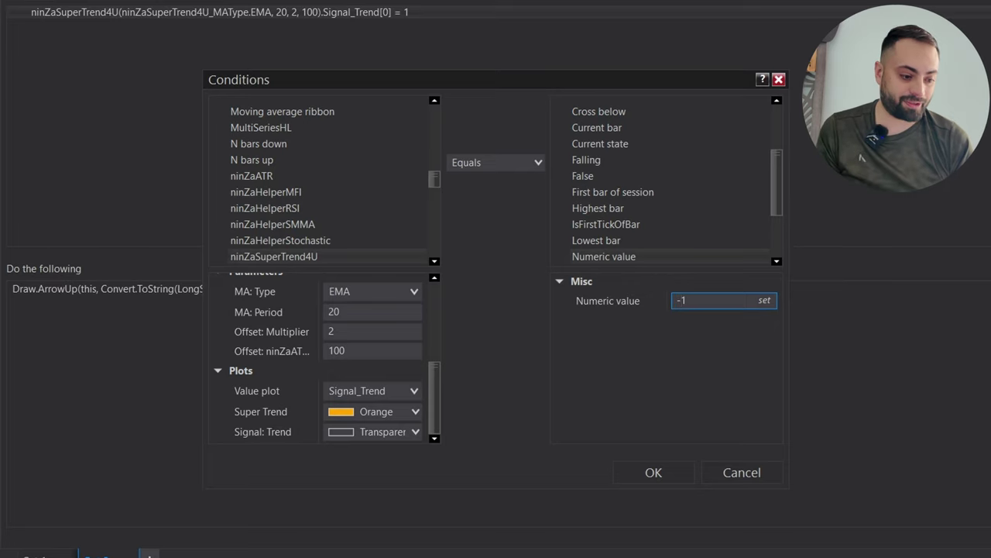
{"action": "left_click", "coordinate": [683, 475]}
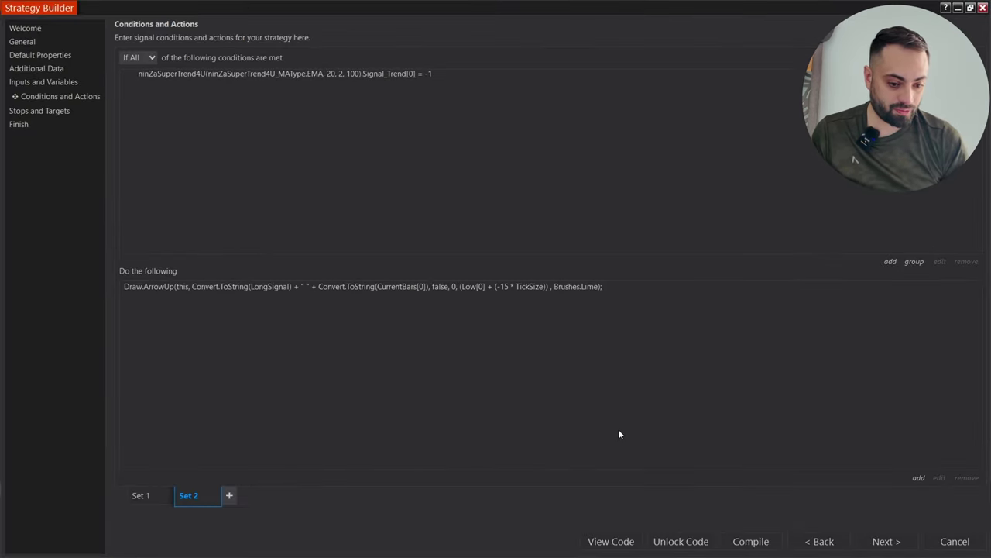
Change Set 2's drawing action to Arrow down and set the first string of its tag to the ShortSignal user input.
{"action": "double_click", "coordinate": [186, 287]}
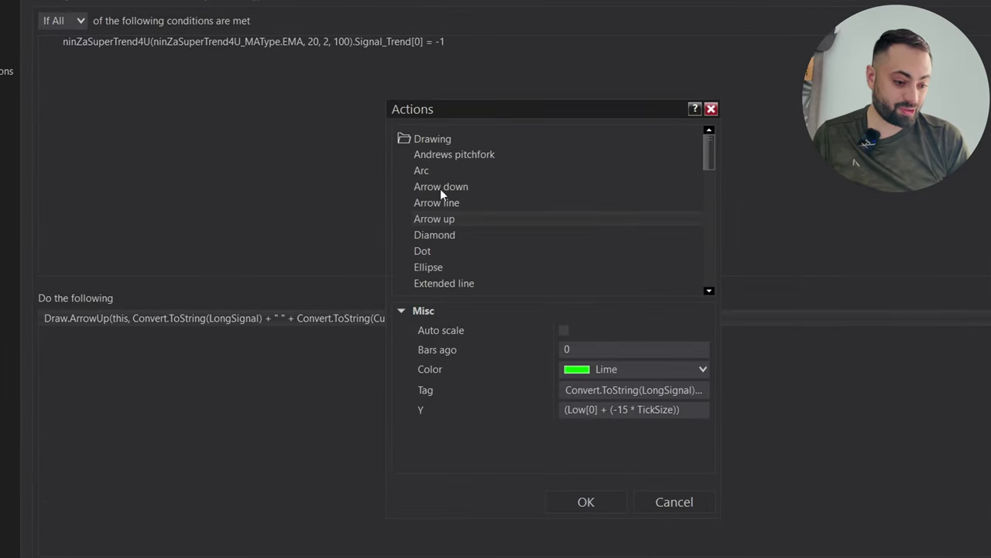
{"action": "left_click", "coordinate": [438, 186]}
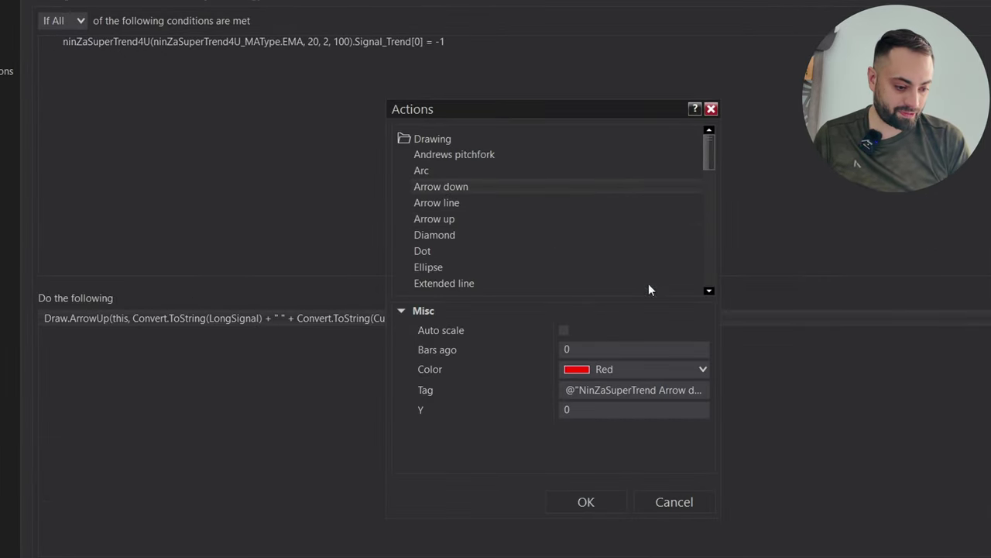
{"action": "left_click", "coordinate": [696, 390]}
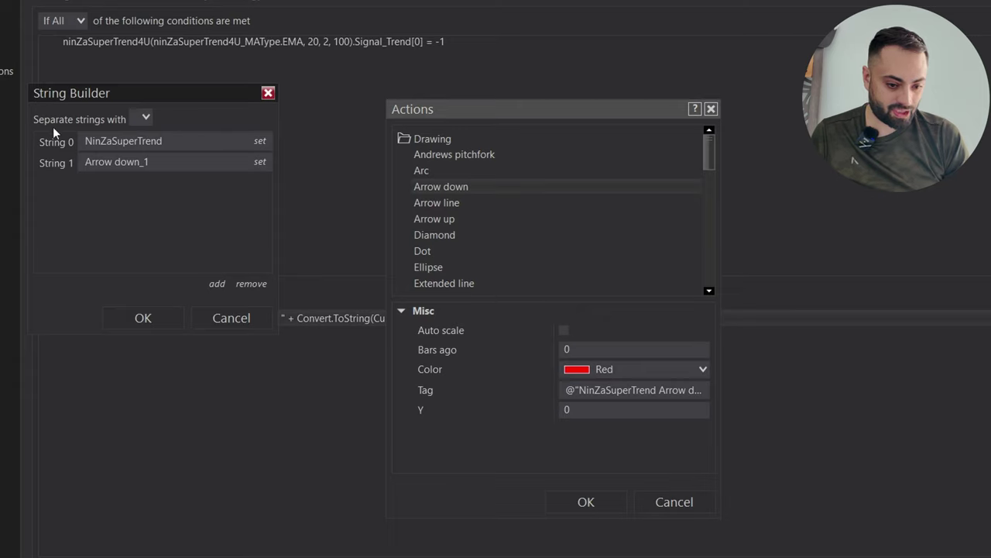
{"action": "left_click", "coordinate": [265, 141]}
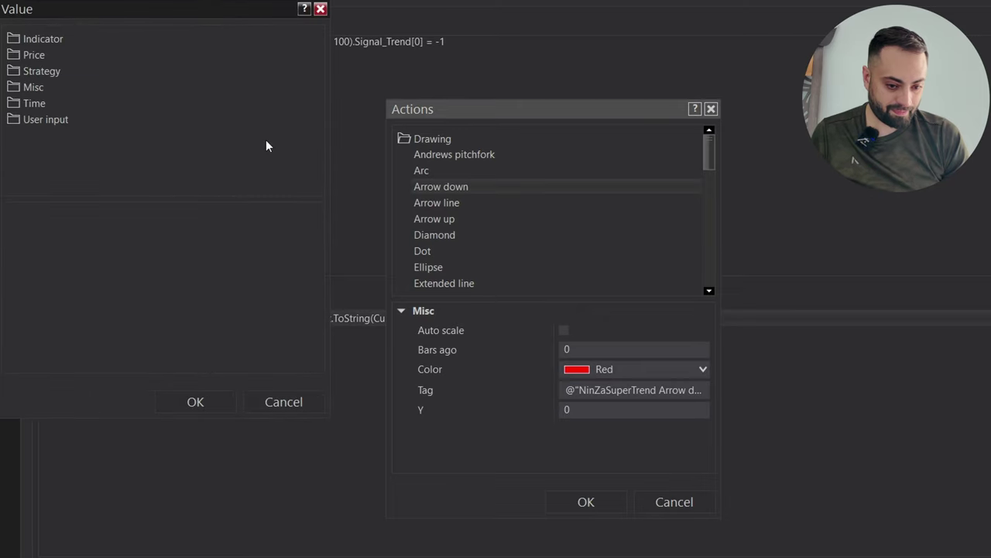
{"action": "left_click", "coordinate": [52, 119]}
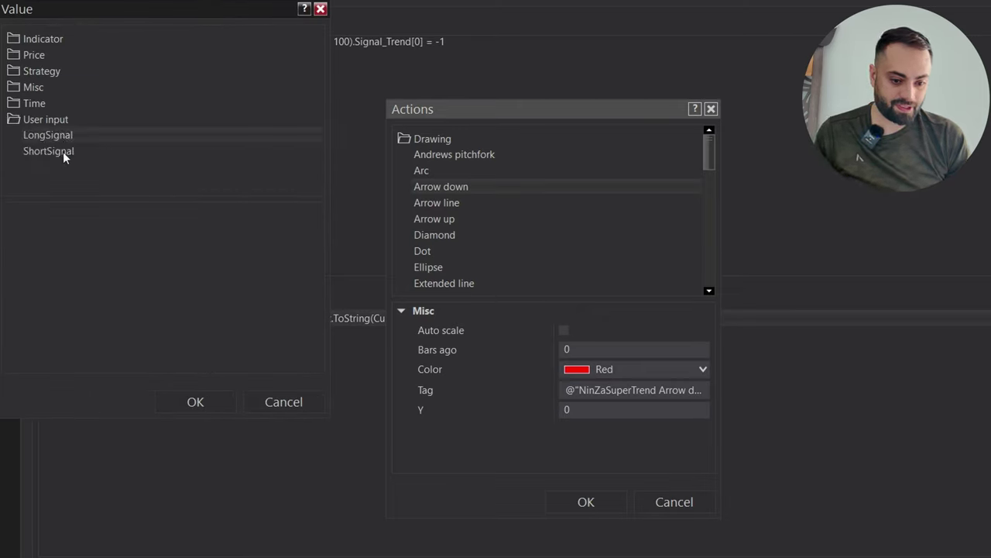
{"action": "left_click", "coordinate": [63, 151]}
{"action": "left_click", "coordinate": [195, 401]}
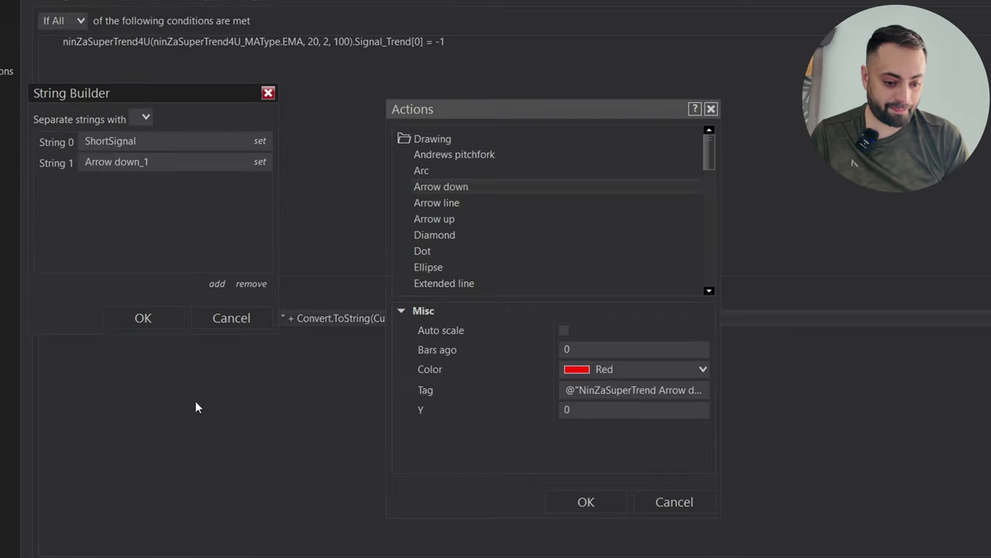
Set the second string of the down arrow's tag to Current bar and confirm the tag.
{"action": "left_click", "coordinate": [262, 165]}
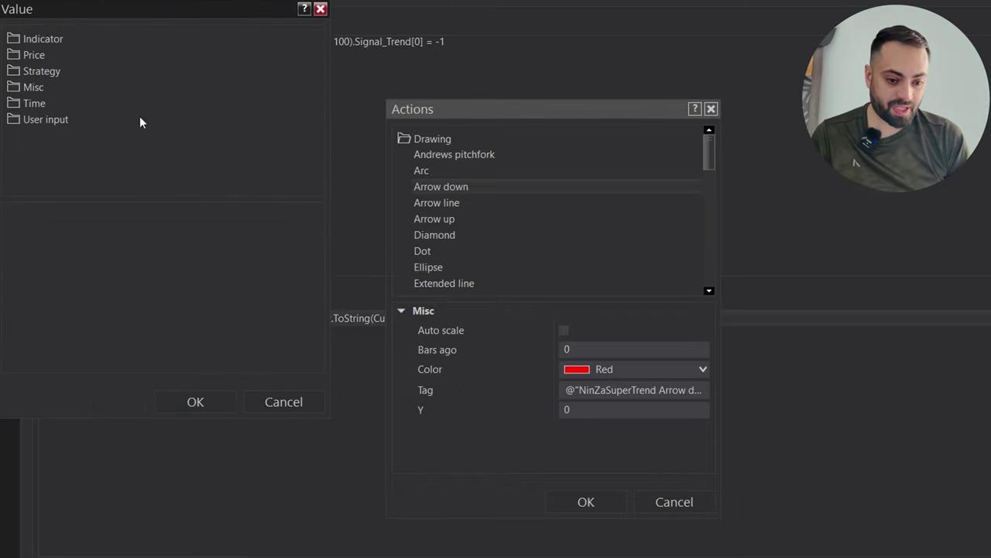
{"action": "left_click", "coordinate": [31, 87]}
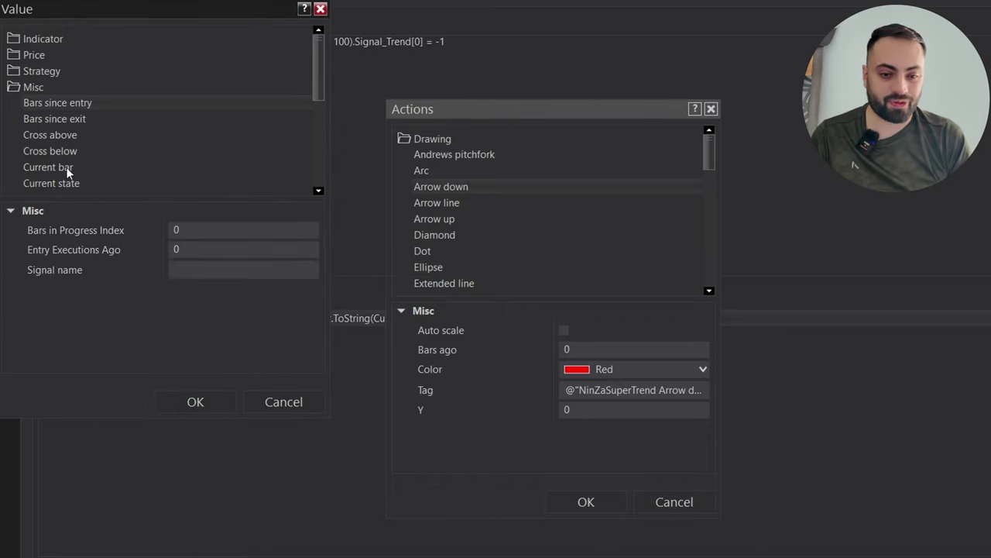
{"action": "left_click", "coordinate": [196, 402]}
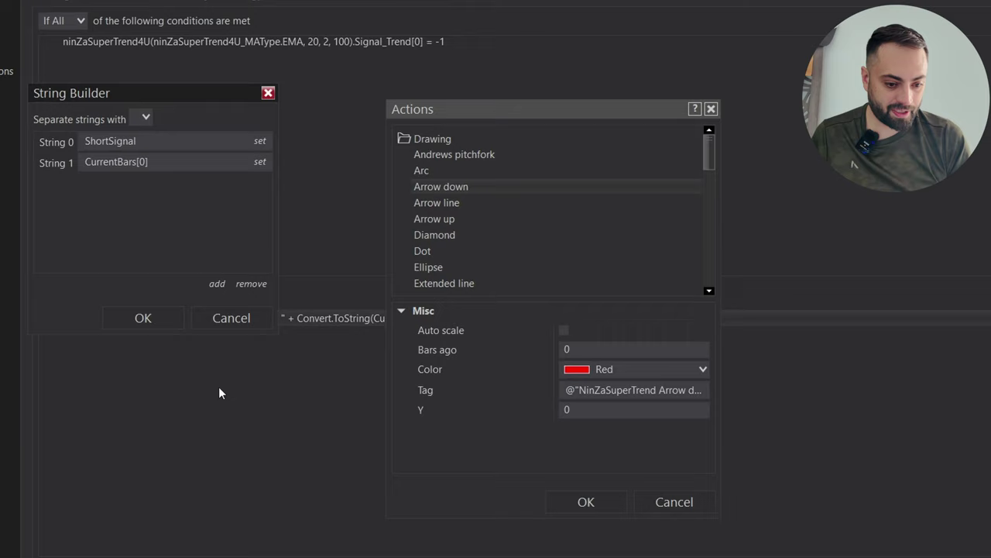
{"action": "left_click", "coordinate": [144, 318]}
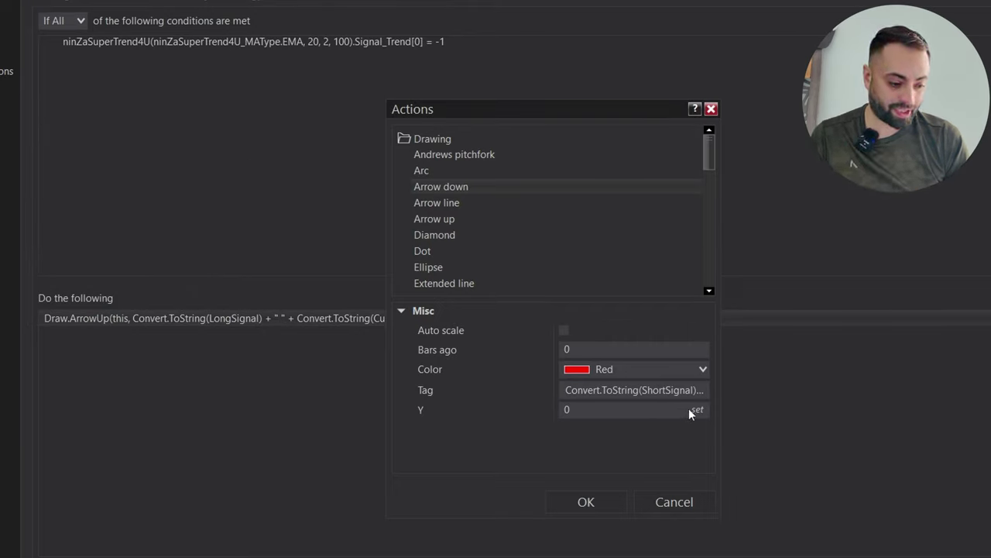
Set the down arrow's Y value to the bar's High with an offset of 15 ticks, confirm the action and compile the strategy.
{"action": "left_click", "coordinate": [693, 409]}
{"action": "left_click", "coordinate": [548, 168]}
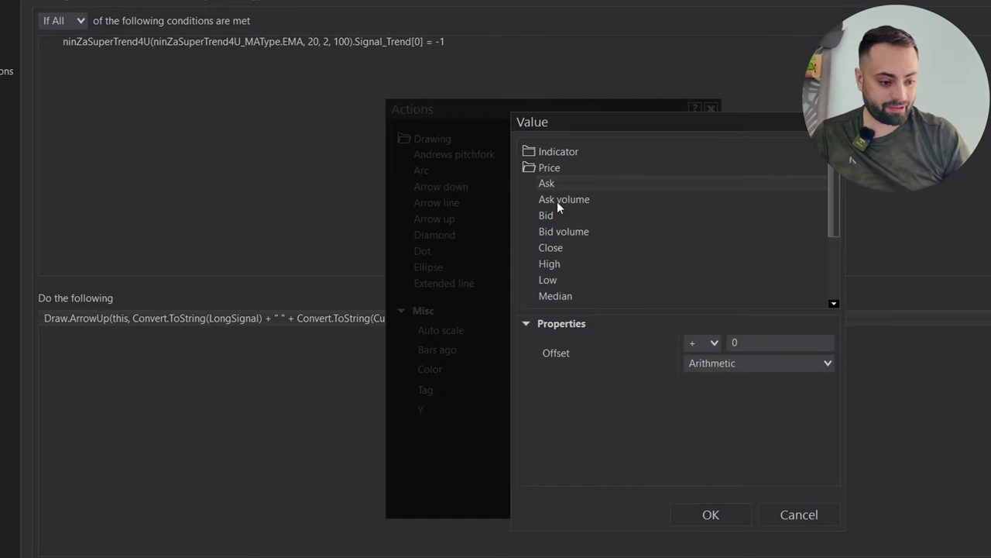
{"action": "left_click", "coordinate": [550, 265]}
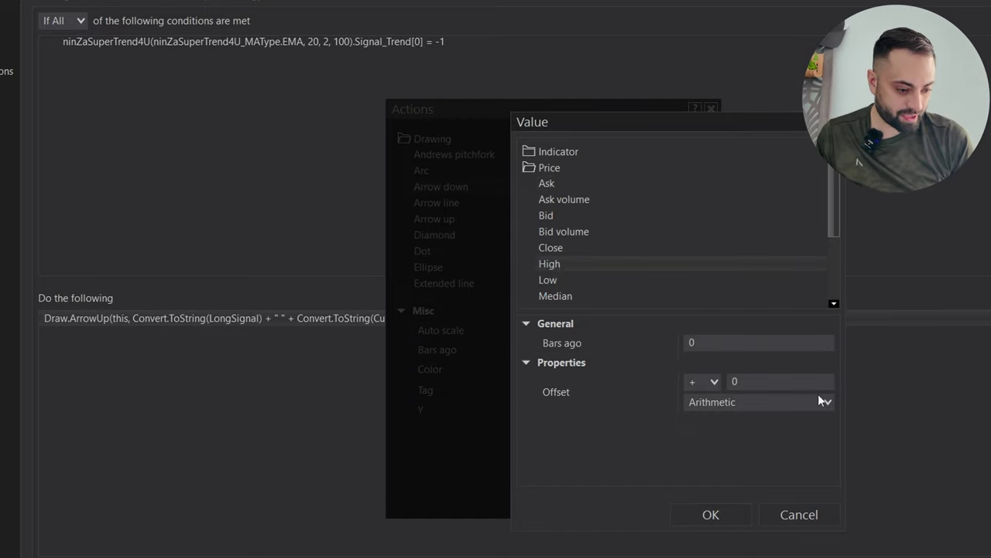
{"action": "left_click", "coordinate": [735, 401]}
{"action": "left_click", "coordinate": [717, 472]}
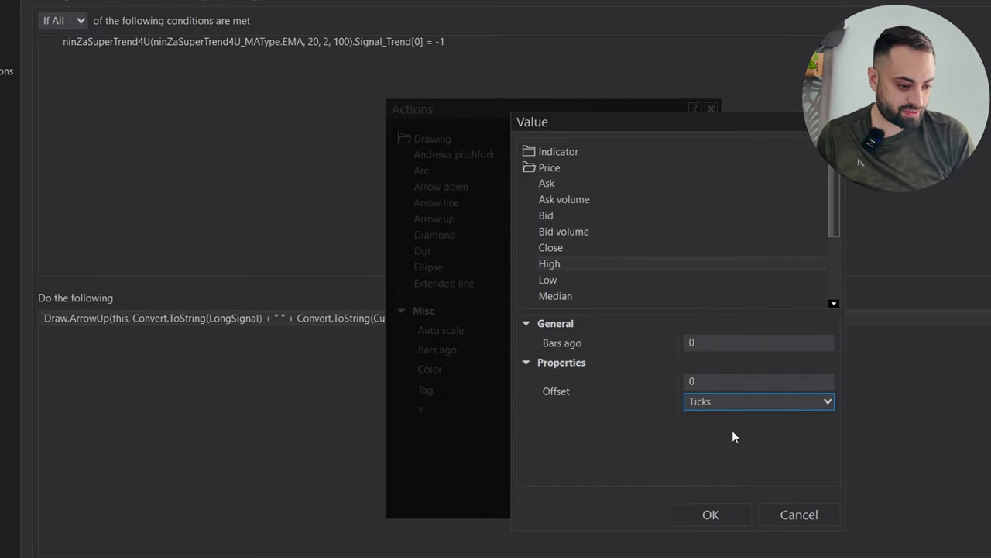
{"action": "left_click", "coordinate": [721, 385]}
{"action": "type", "text": "15"}
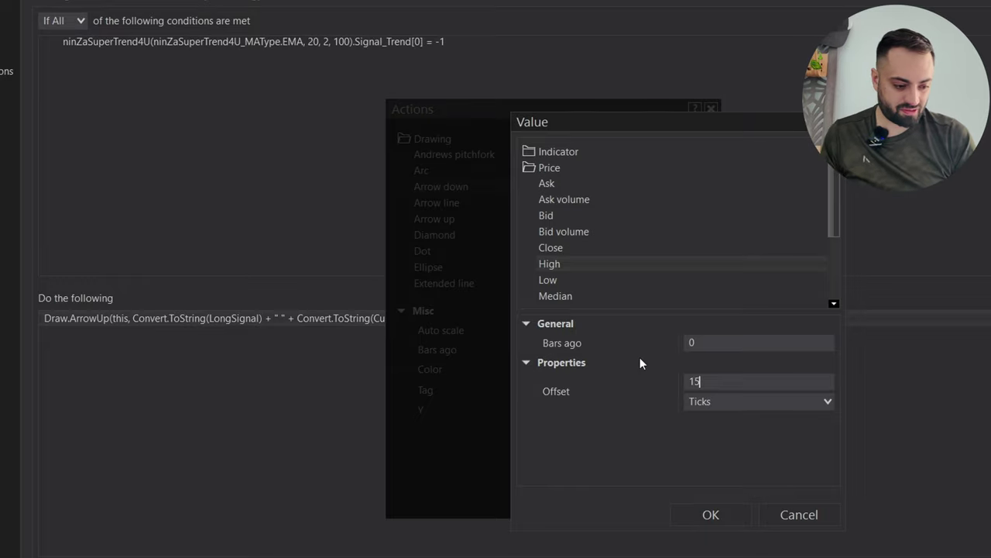
{"action": "left_click", "coordinate": [721, 514]}
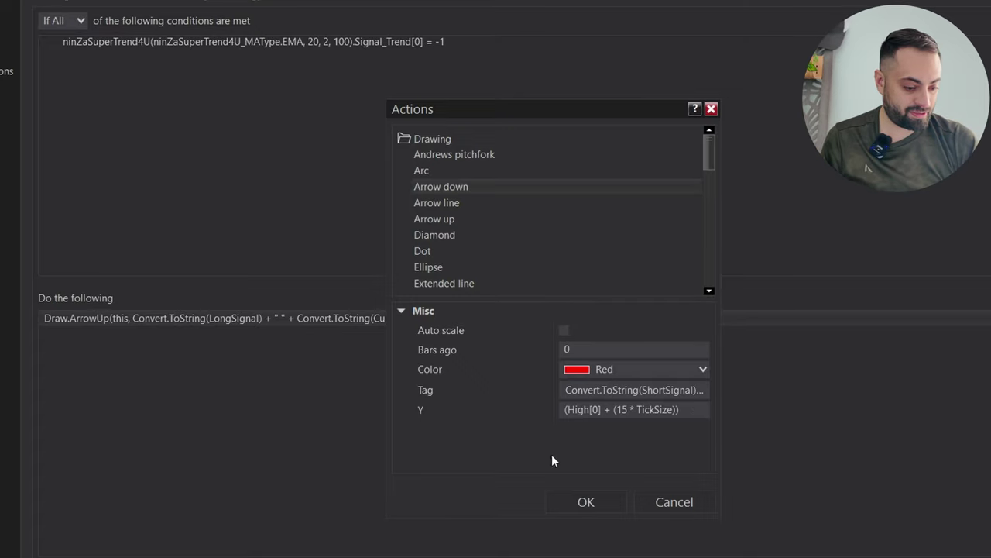
{"action": "left_click", "coordinate": [586, 502]}
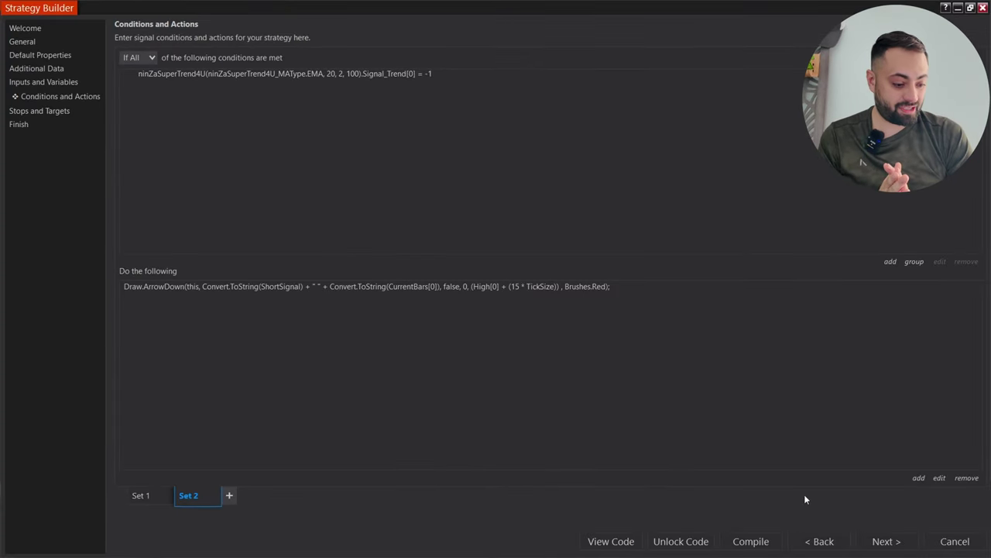
{"action": "left_click", "coordinate": [751, 542]}
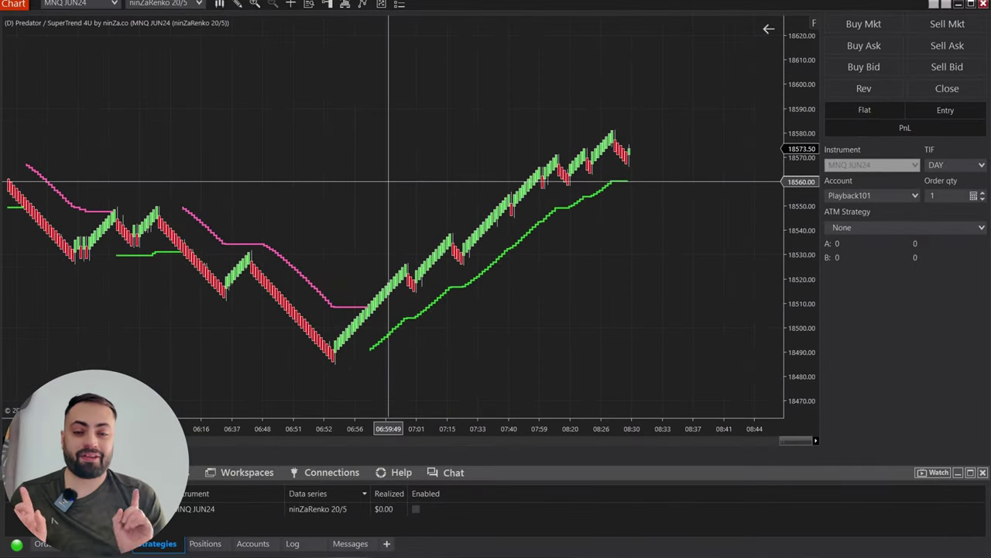
Remove the SuperTrend 4U indicator from the MNQ JUN24 chart and apply the change.
{"action": "key", "text": "ctrl+i"}
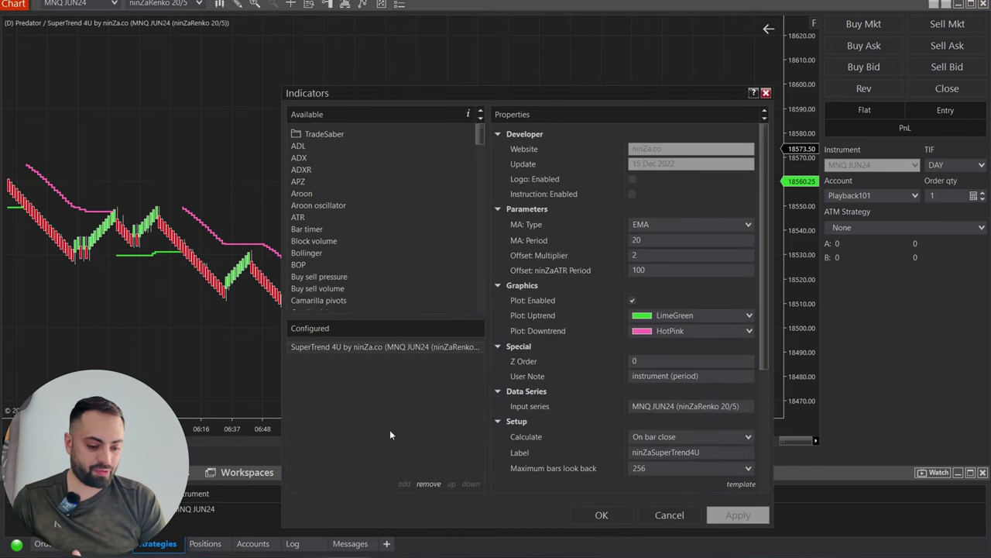
{"action": "left_click", "coordinate": [429, 484]}
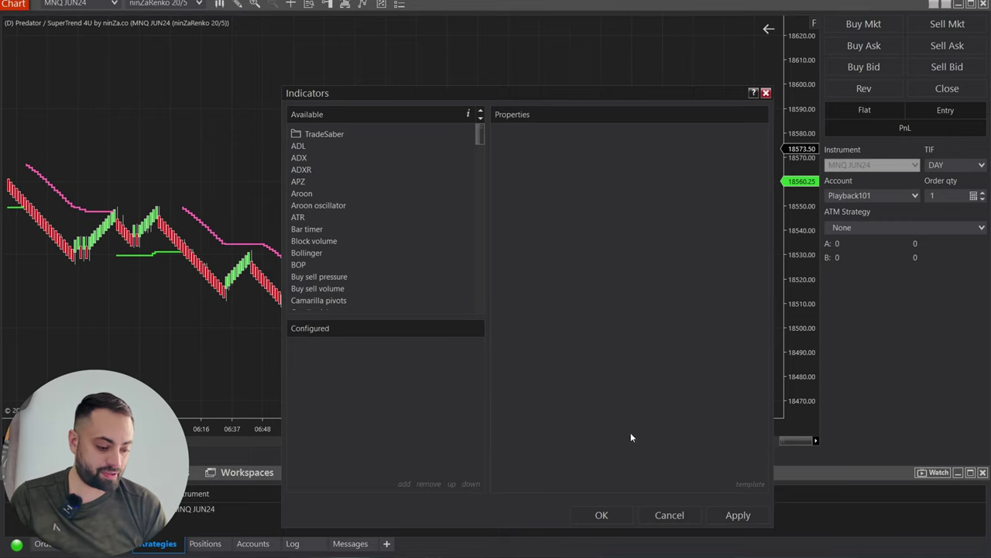
{"action": "left_click", "coordinate": [735, 514]}
{"action": "left_click", "coordinate": [627, 513]}
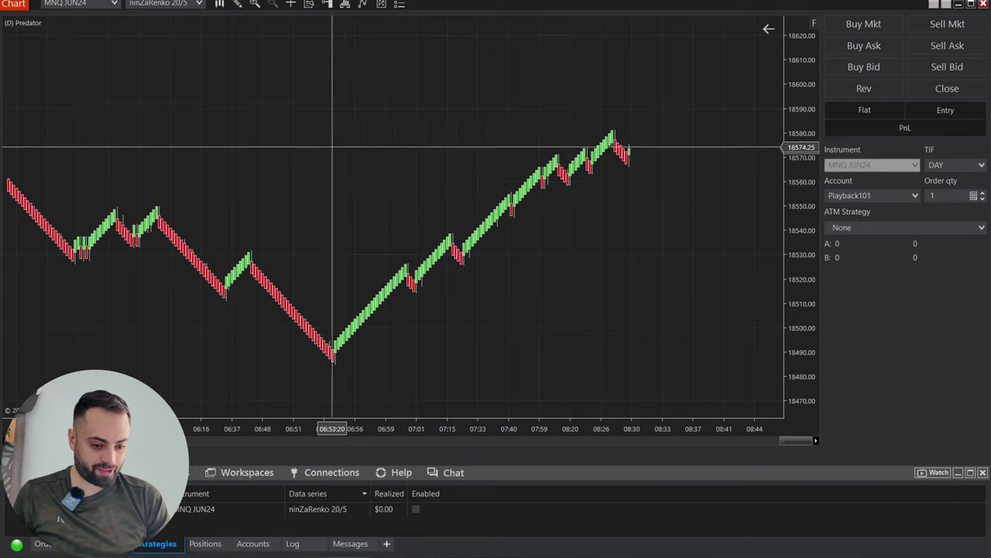
Add the NinZaSuperTrend strategy to the chart alongside PredatorXOrderEntry, keeping its default parameters.
{"action": "right_click", "coordinate": [391, 146]}
{"action": "left_click", "coordinate": [443, 243]}
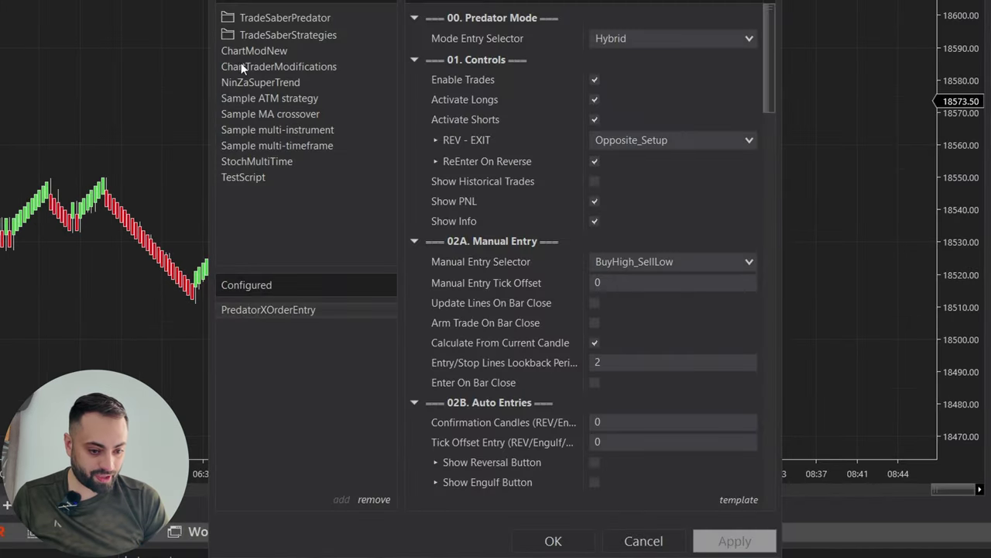
{"action": "left_click", "coordinate": [268, 87]}
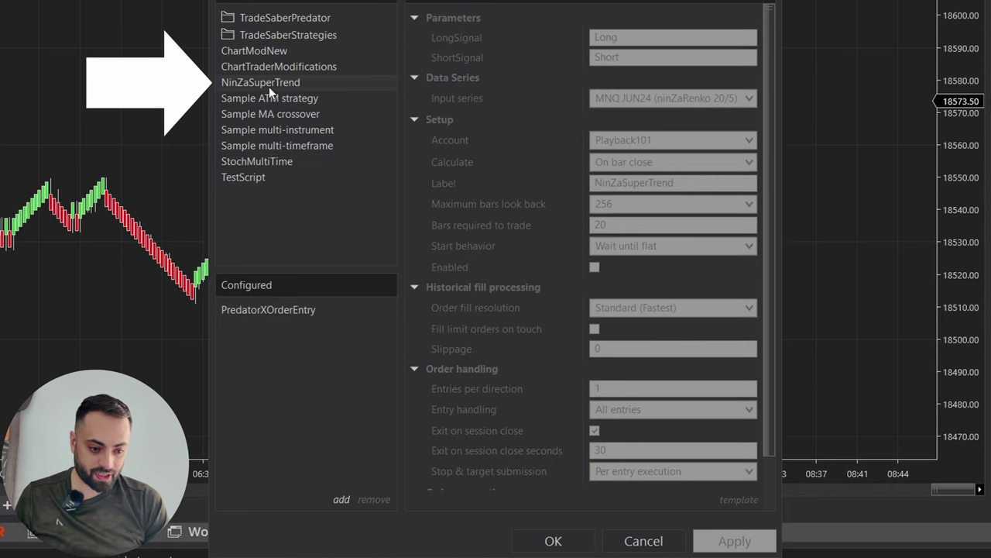
{"action": "double_click", "coordinate": [283, 82]}
{"action": "left_click", "coordinate": [731, 540]}
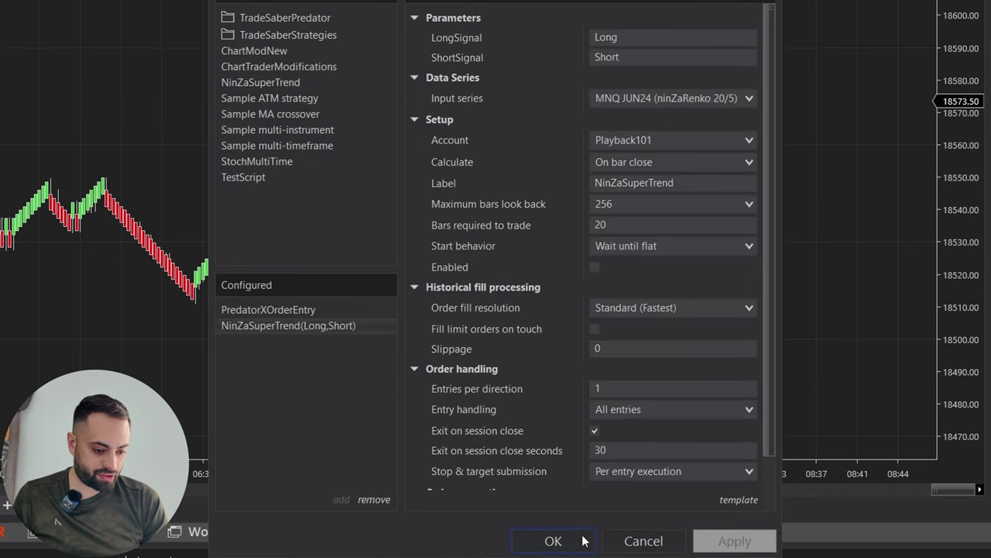
{"action": "left_click", "coordinate": [567, 529]}
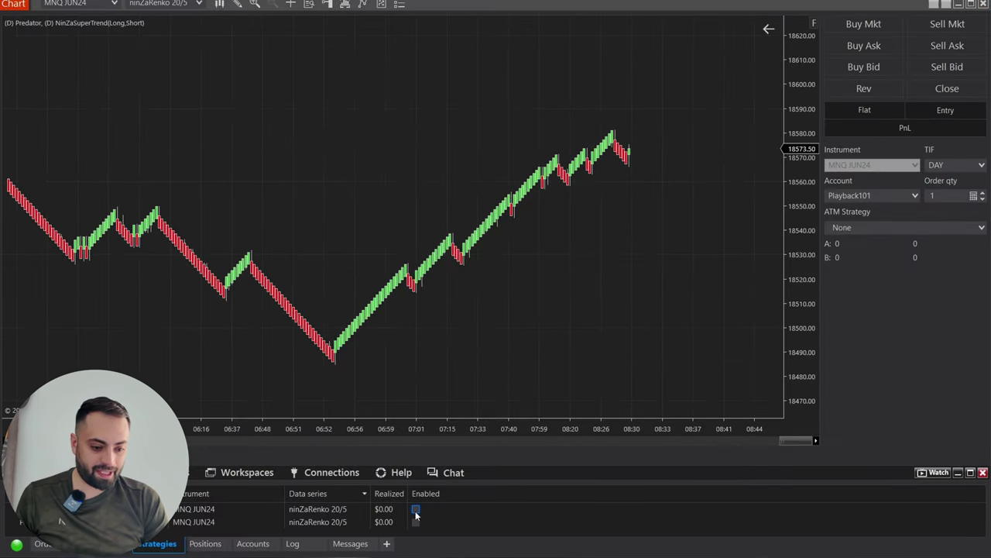
Enable the NinZaSuperTrend strategy to check the arrows it draws on the chart, and disable it again.
{"action": "left_click", "coordinate": [416, 511]}
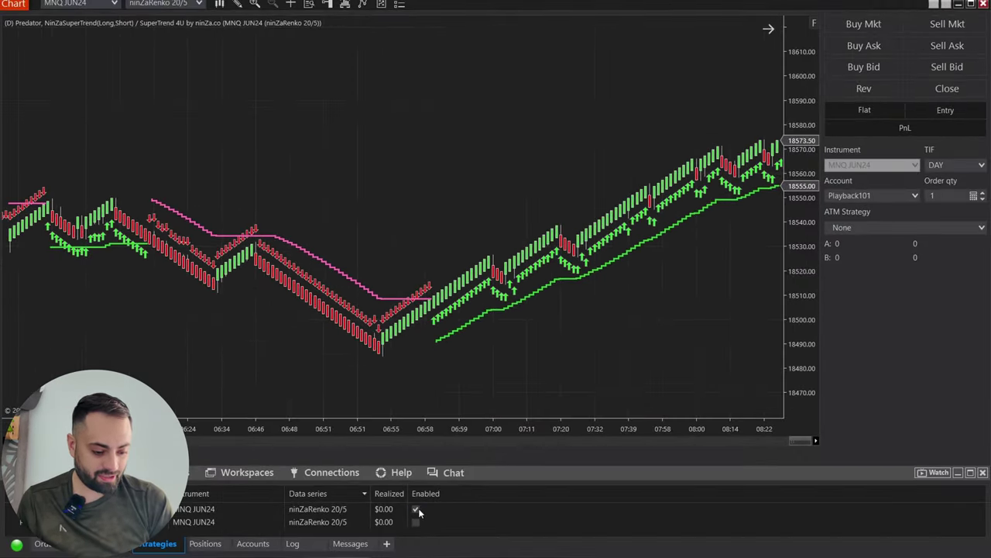
{"action": "left_click", "coordinate": [415, 509]}
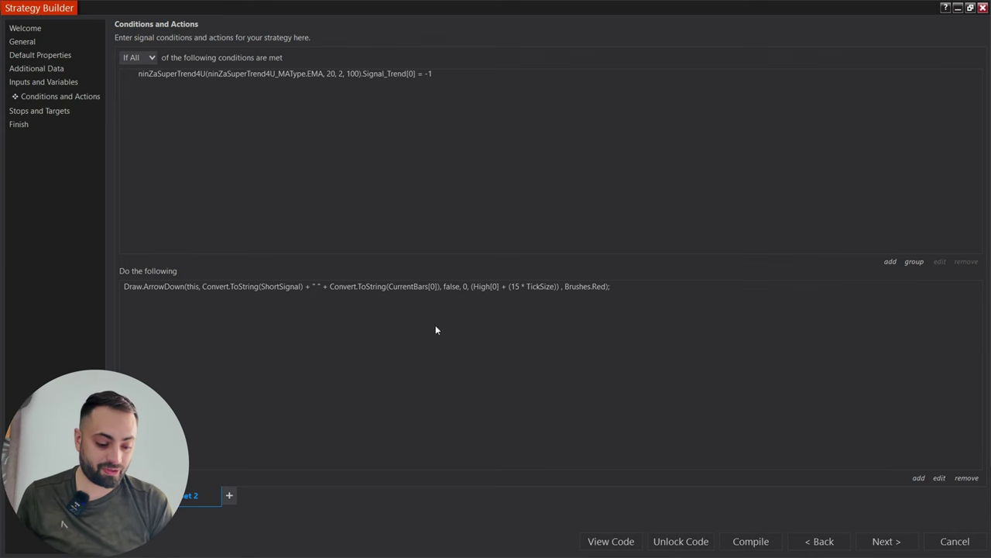
Go back to the strategy's inputs and variables and add a bool variable IsLong with default false.
{"action": "left_click", "coordinate": [821, 544]}
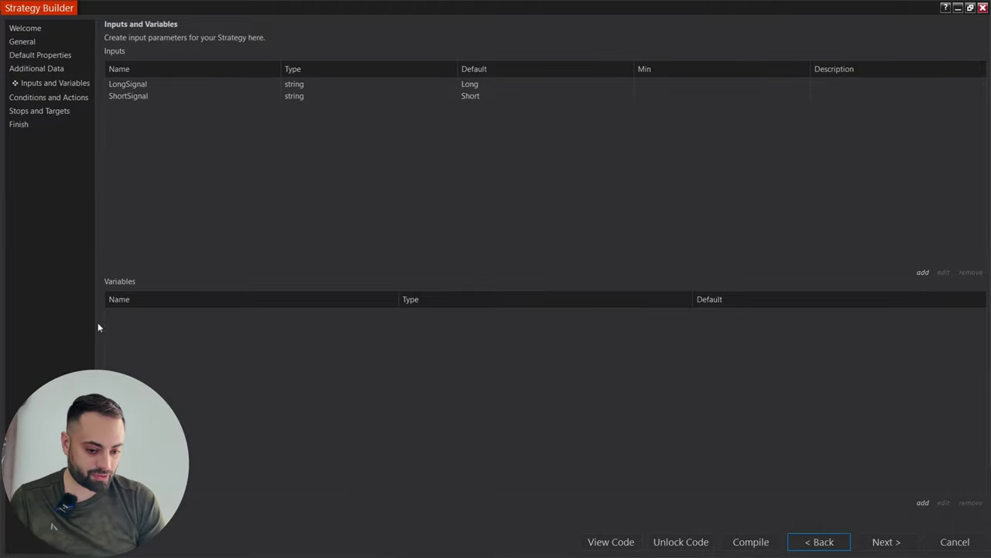
{"action": "left_click", "coordinate": [923, 502]}
{"action": "left_click", "coordinate": [494, 271]}
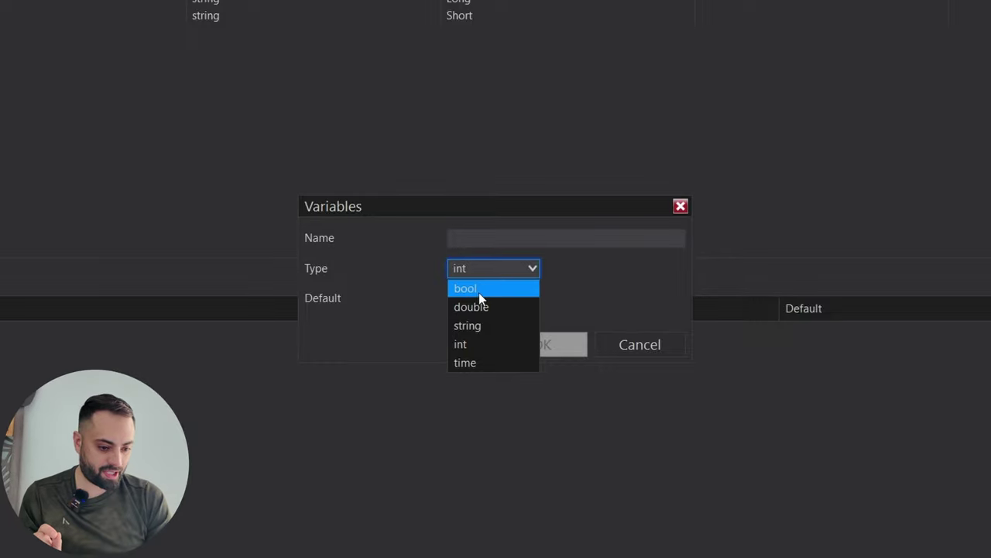
{"action": "left_click", "coordinate": [479, 288]}
{"action": "left_click", "coordinate": [461, 235]}
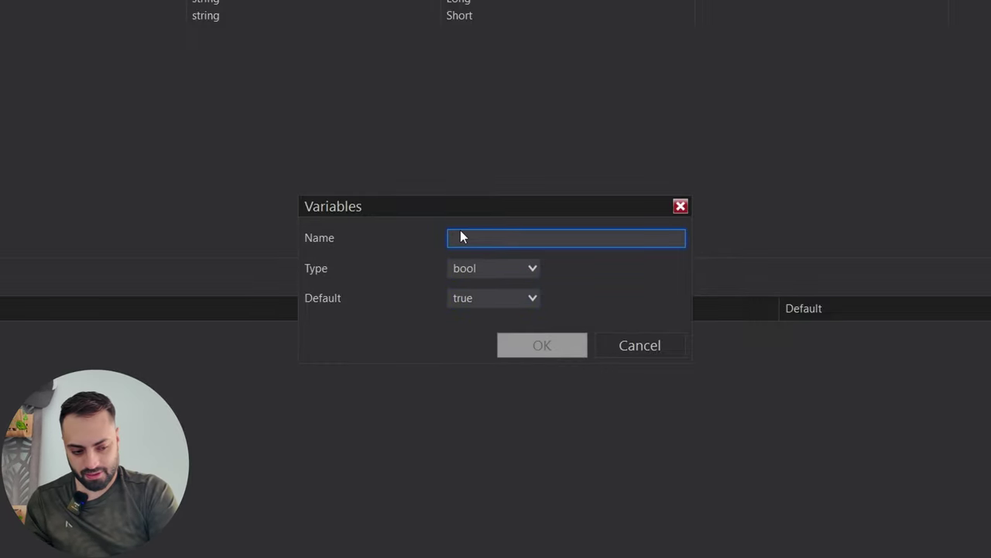
{"action": "type", "text": "isLong"}
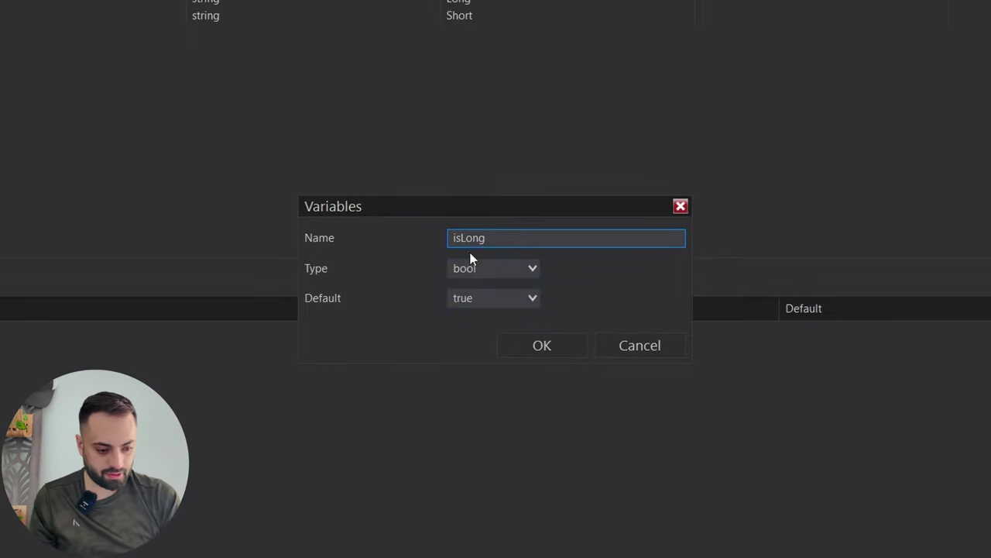
{"action": "left_click", "coordinate": [478, 297]}
{"action": "left_click", "coordinate": [480, 335]}
{"action": "left_click", "coordinate": [513, 342]}
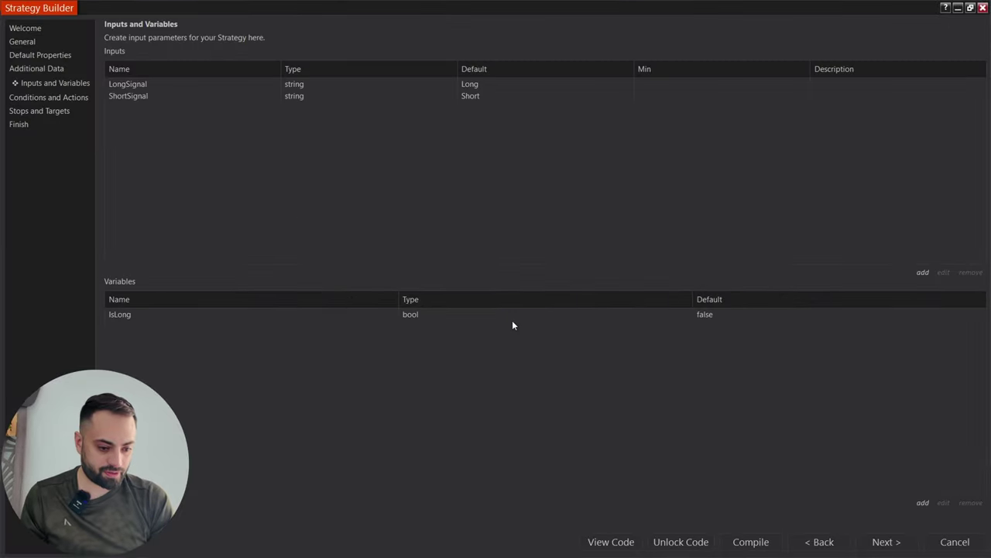
Add a second bool variable named IsShort with default false.
{"action": "left_click", "coordinate": [923, 504]}
{"action": "type", "text": "isShort"}
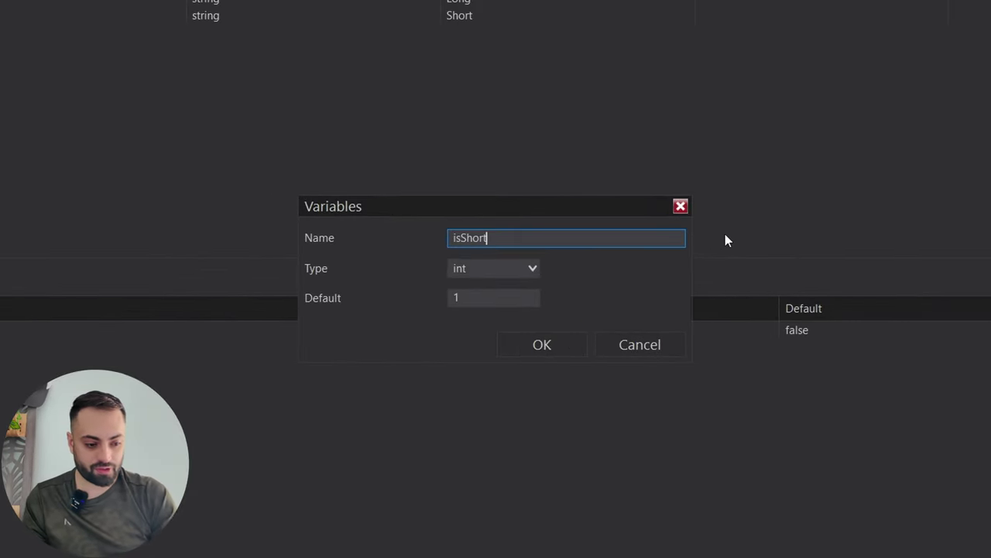
{"action": "left_click", "coordinate": [482, 268]}
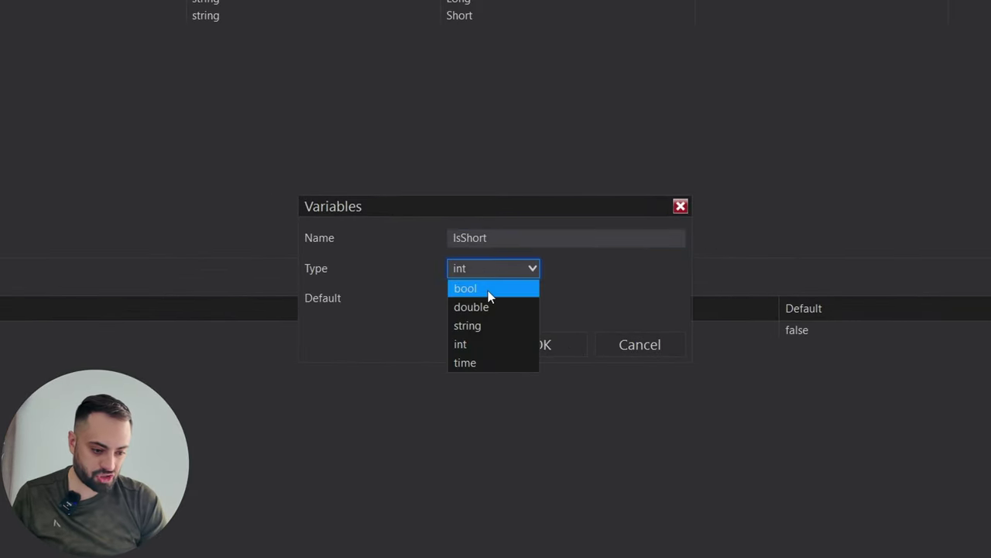
{"action": "left_click", "coordinate": [471, 289]}
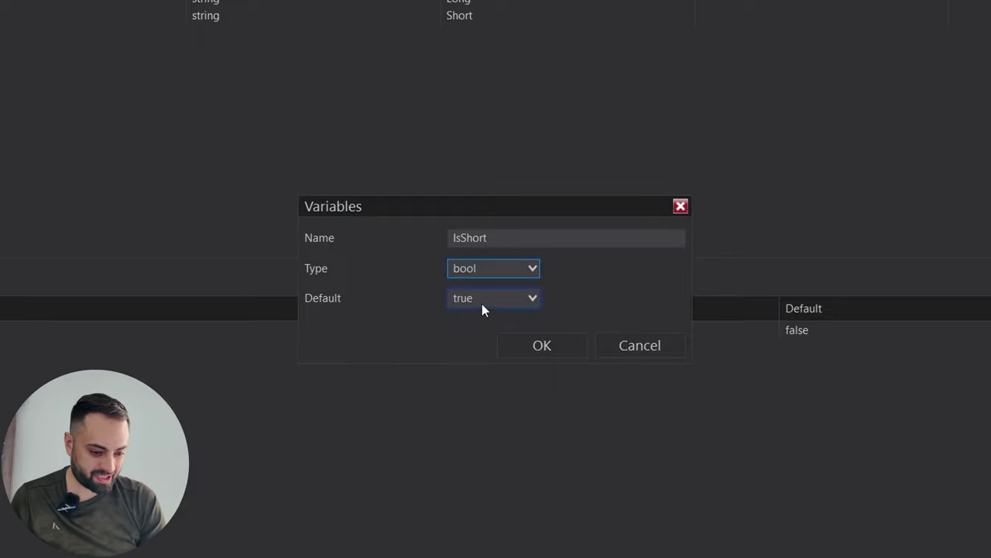
{"action": "left_click", "coordinate": [481, 302]}
{"action": "left_click", "coordinate": [473, 341]}
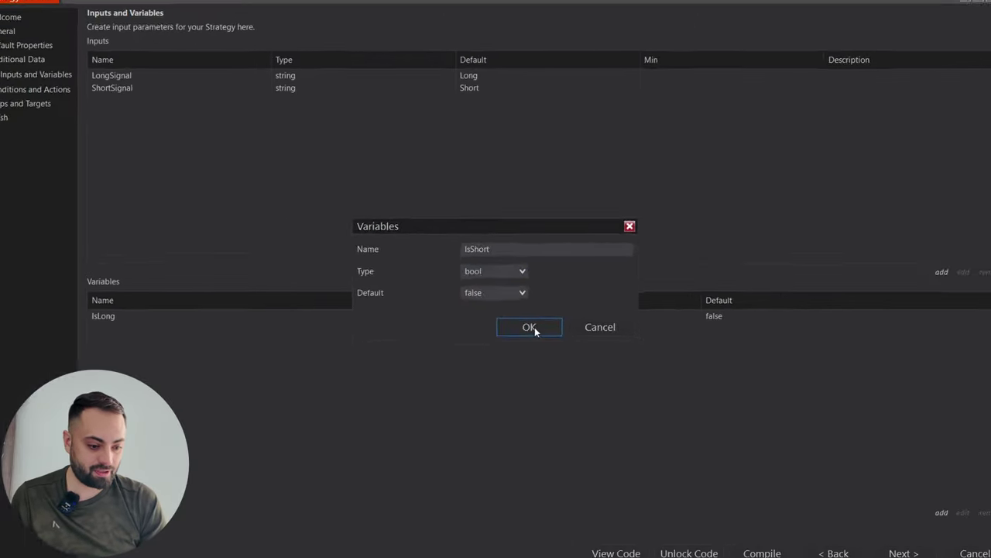
{"action": "left_click", "coordinate": [538, 346]}
Add a condition to Set 1 requiring the IsLong user variable to equal False.
{"action": "left_click", "coordinate": [885, 540]}
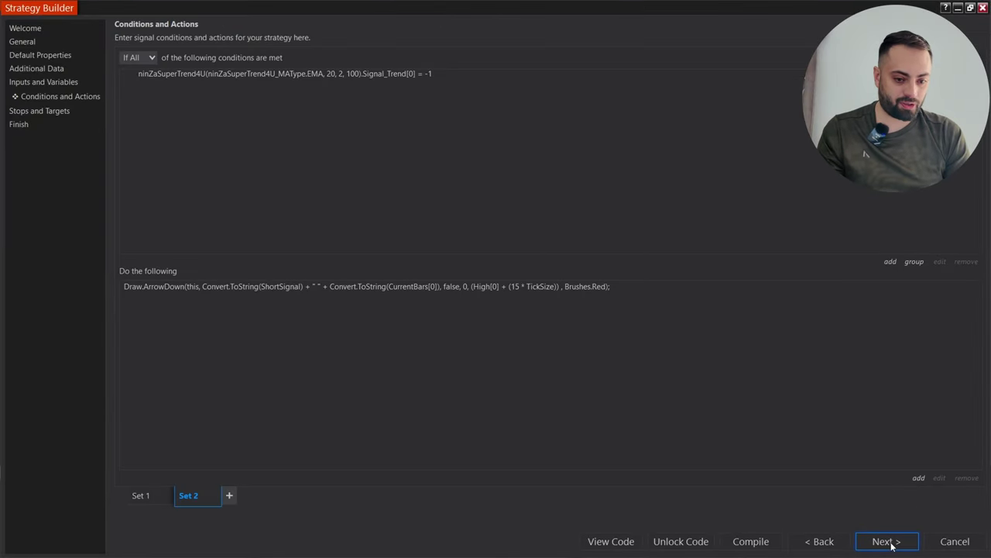
{"action": "left_click", "coordinate": [144, 495]}
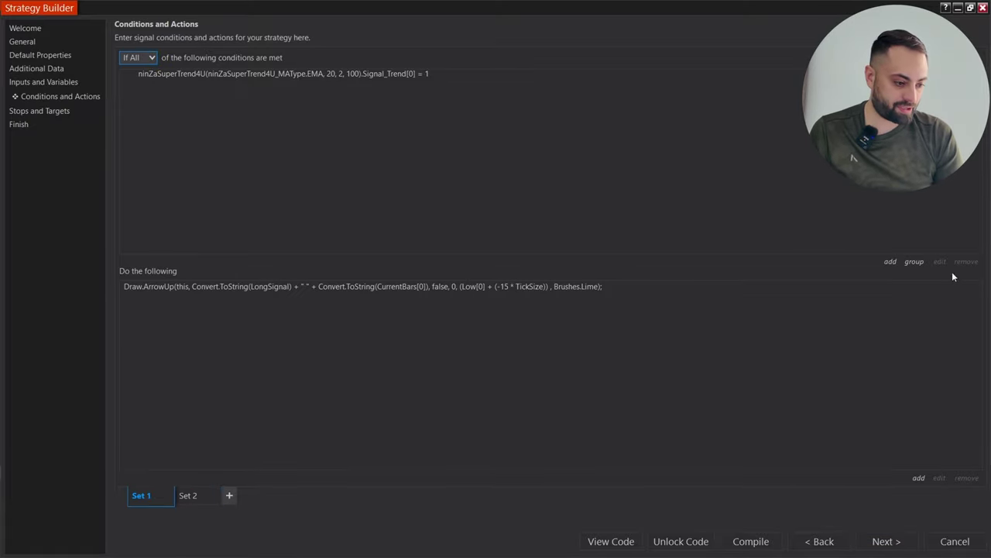
{"action": "left_click", "coordinate": [890, 262]}
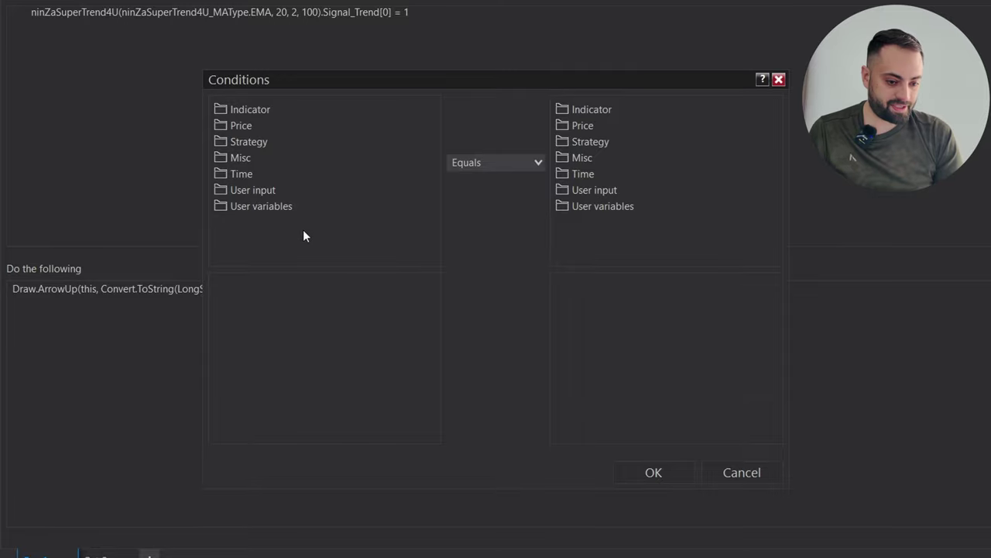
{"action": "left_click", "coordinate": [260, 207]}
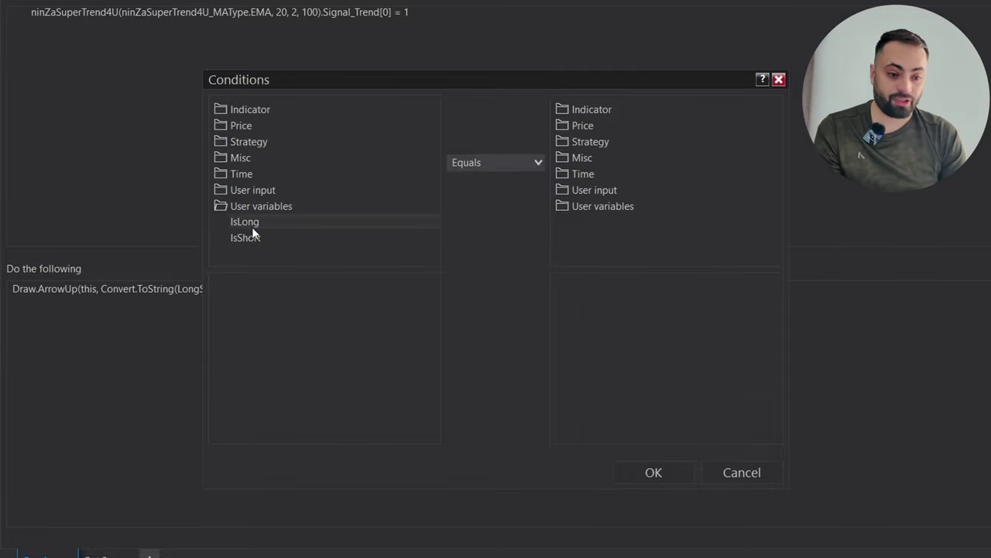
{"action": "left_click", "coordinate": [582, 157]}
{"action": "scroll", "coordinate": [620, 201], "scroll_direction": "down", "scroll_amount": 2}
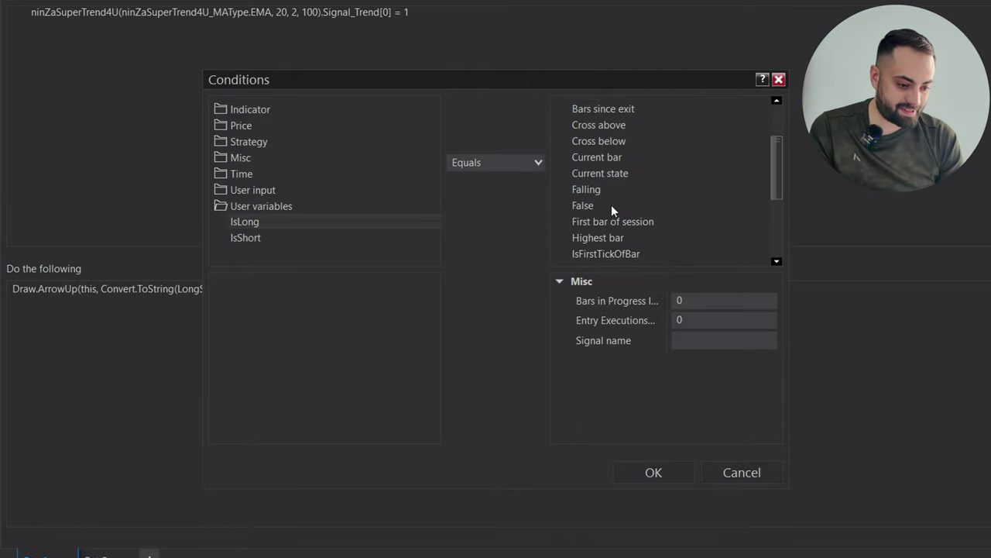
{"action": "left_click", "coordinate": [586, 205]}
{"action": "left_click", "coordinate": [654, 473]}
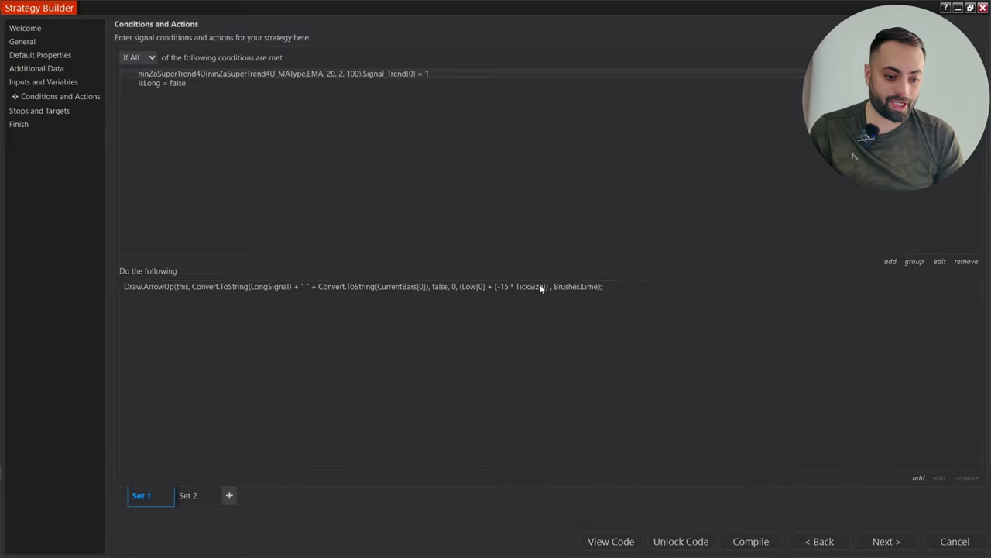
Add an action to Set 1 that sets the IsLong variable to true.
{"action": "left_click", "coordinate": [919, 477]}
{"action": "left_click", "coordinate": [418, 246]}
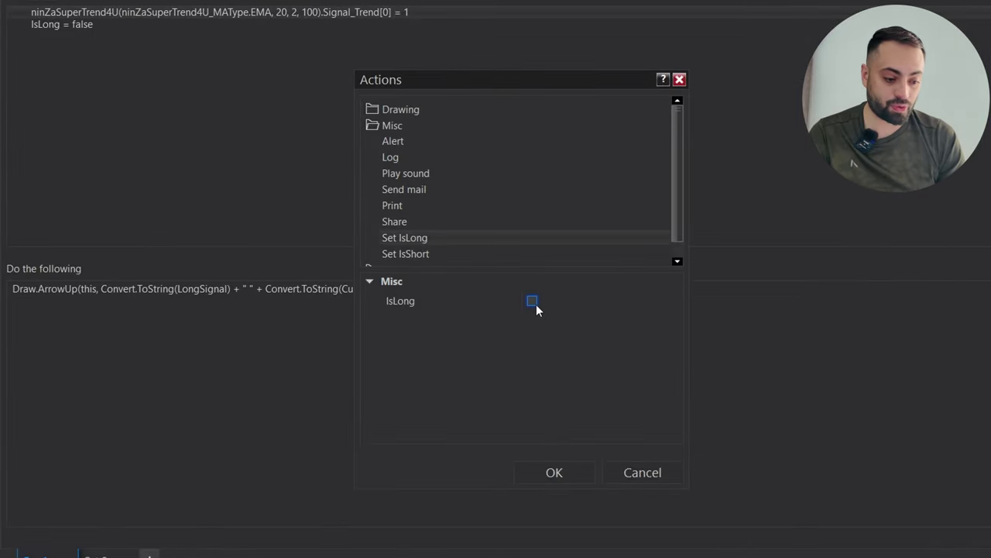
{"action": "left_click", "coordinate": [577, 482]}
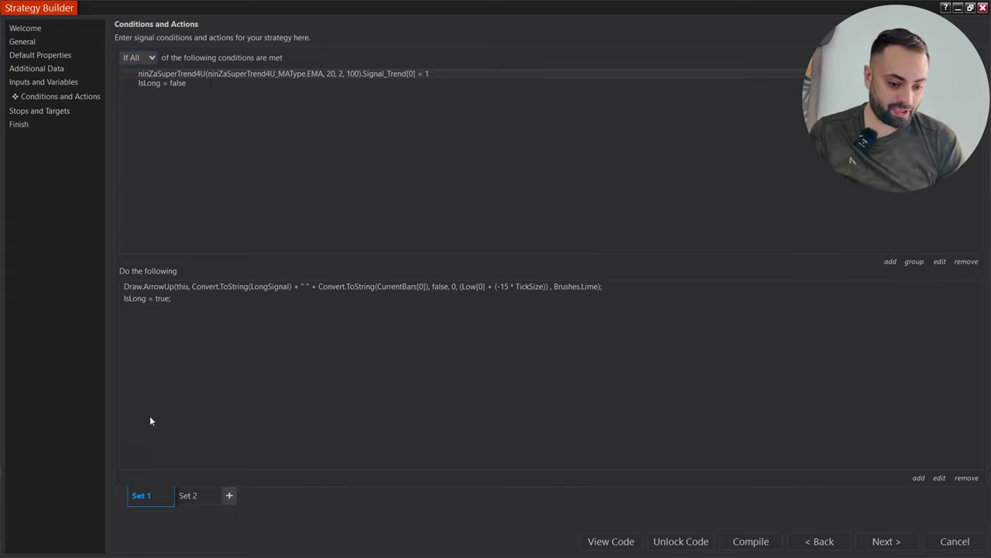
Add another action to Set 1 that sets the IsShort variable to false.
{"action": "left_click", "coordinate": [918, 478]}
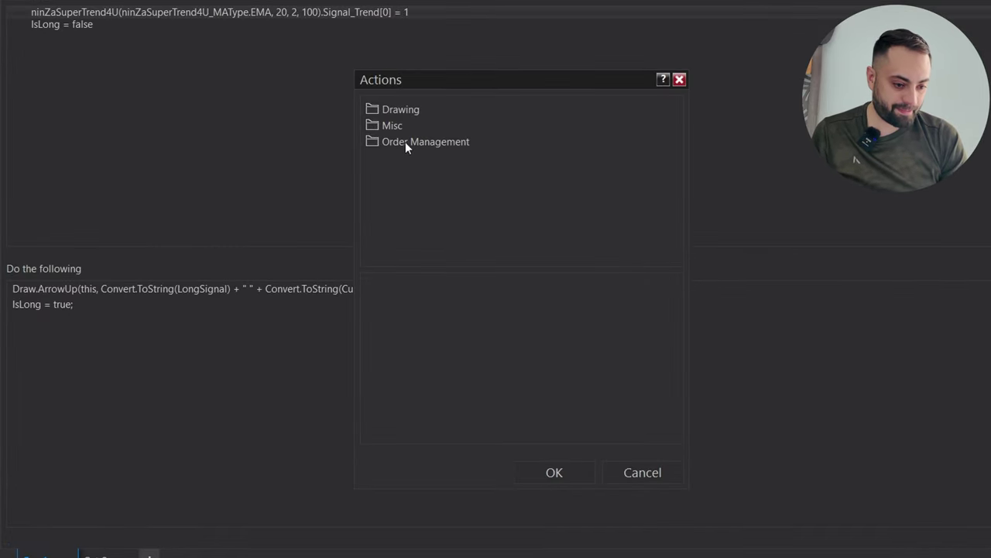
{"action": "double_click", "coordinate": [389, 126]}
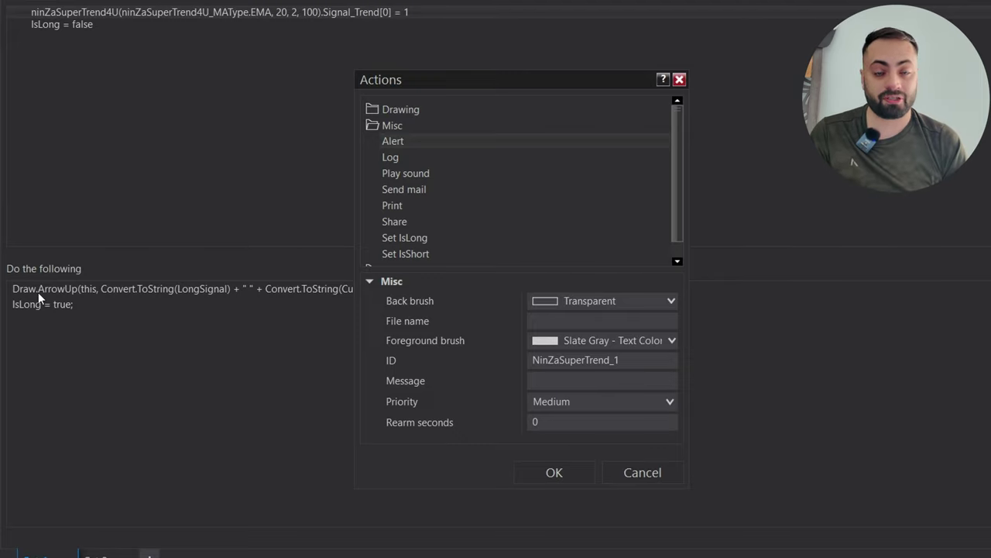
{"action": "left_click", "coordinate": [408, 254]}
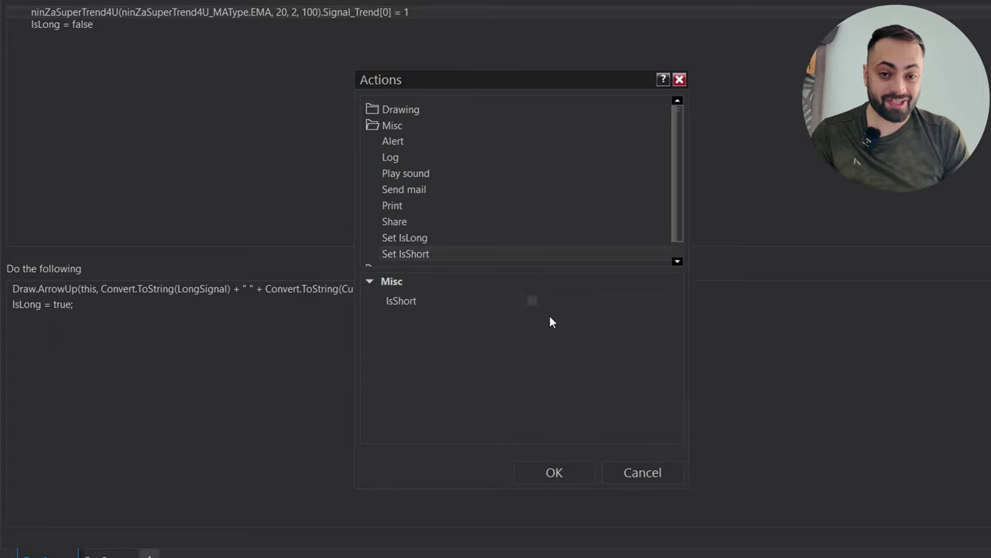
{"action": "left_click", "coordinate": [556, 473]}
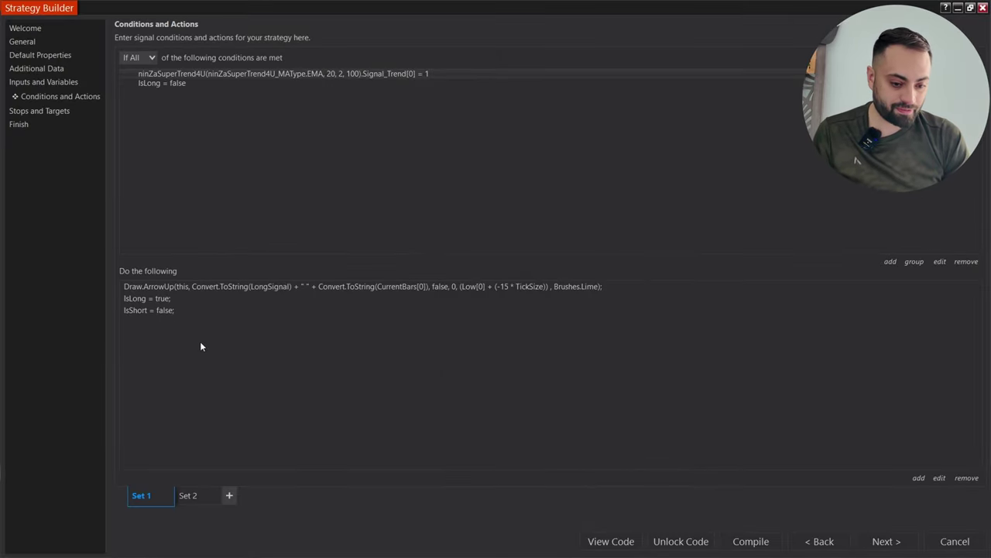
Add a condition to Set 2 requiring the IsShort user variable to equal False.
{"action": "left_click", "coordinate": [192, 496]}
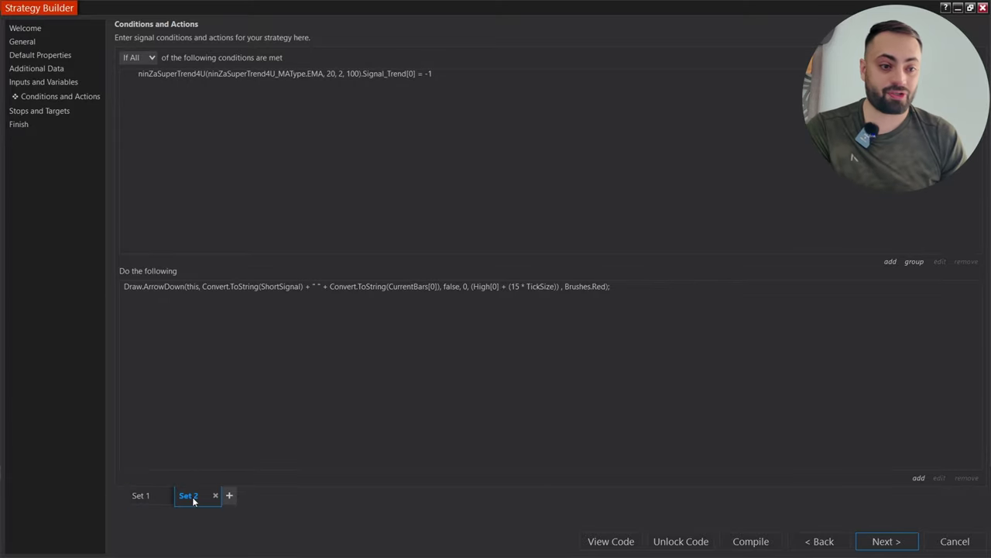
{"action": "left_click", "coordinate": [891, 262]}
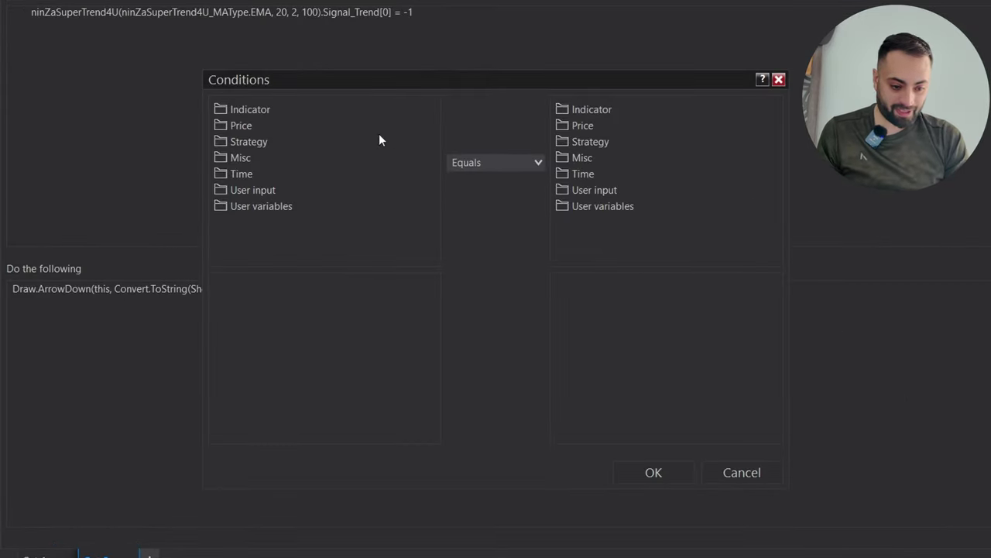
{"action": "left_click", "coordinate": [277, 208]}
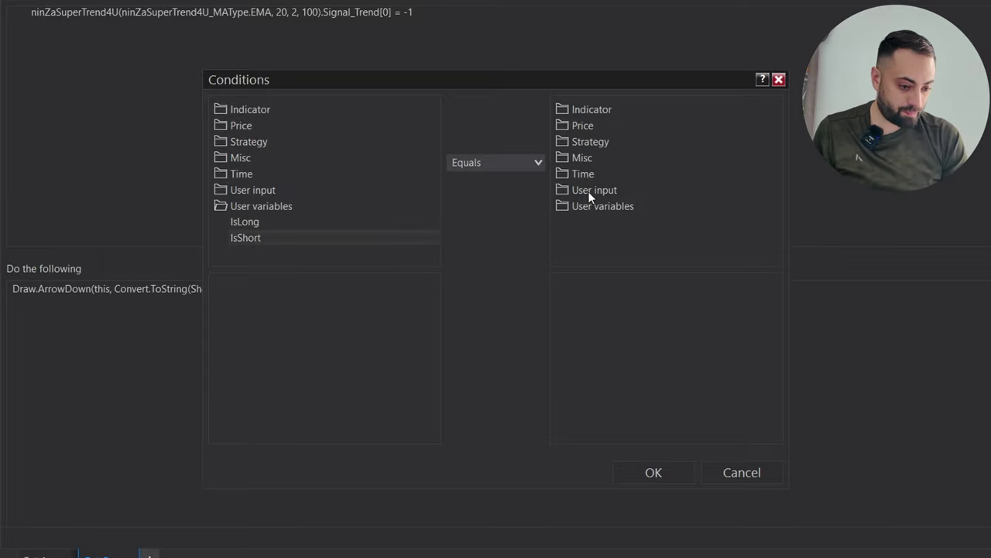
{"action": "left_click", "coordinate": [579, 161]}
{"action": "scroll", "coordinate": [690, 203], "scroll_direction": "down", "scroll_amount": 1}
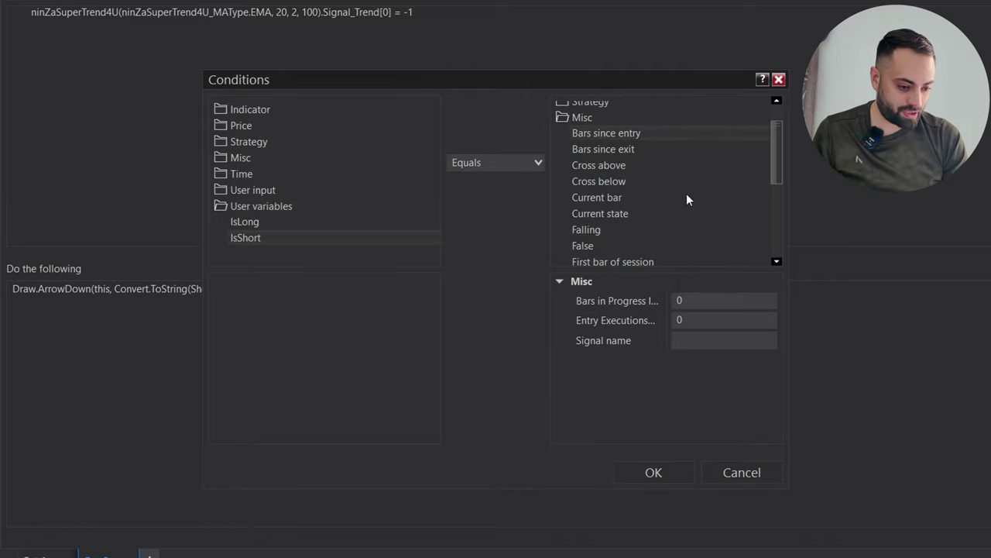
{"action": "scroll", "coordinate": [632, 240], "scroll_direction": "down", "scroll_amount": 2}
{"action": "left_click", "coordinate": [589, 167]}
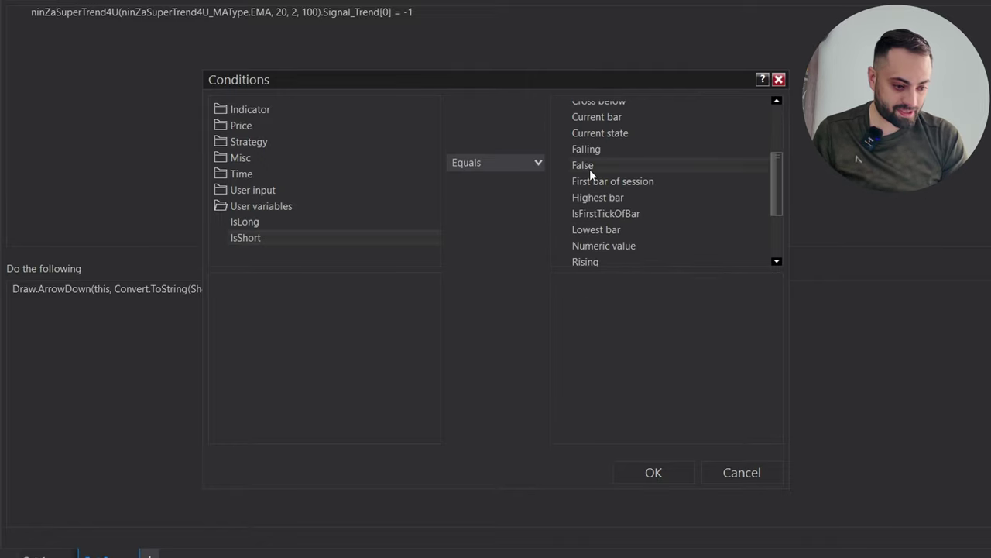
{"action": "left_click", "coordinate": [673, 476]}
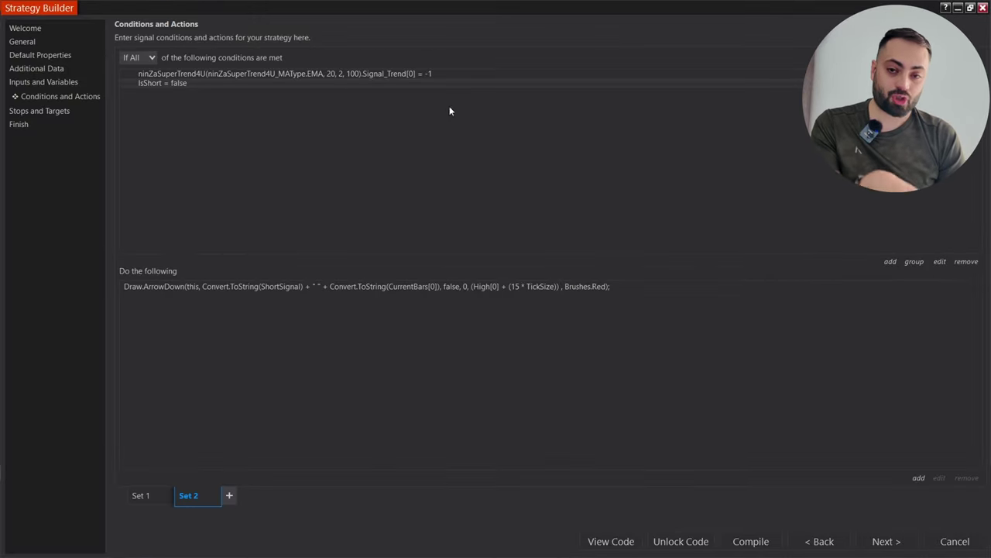
Add an action to Set 2 that sets the IsShort variable to true.
{"action": "left_click", "coordinate": [918, 477]}
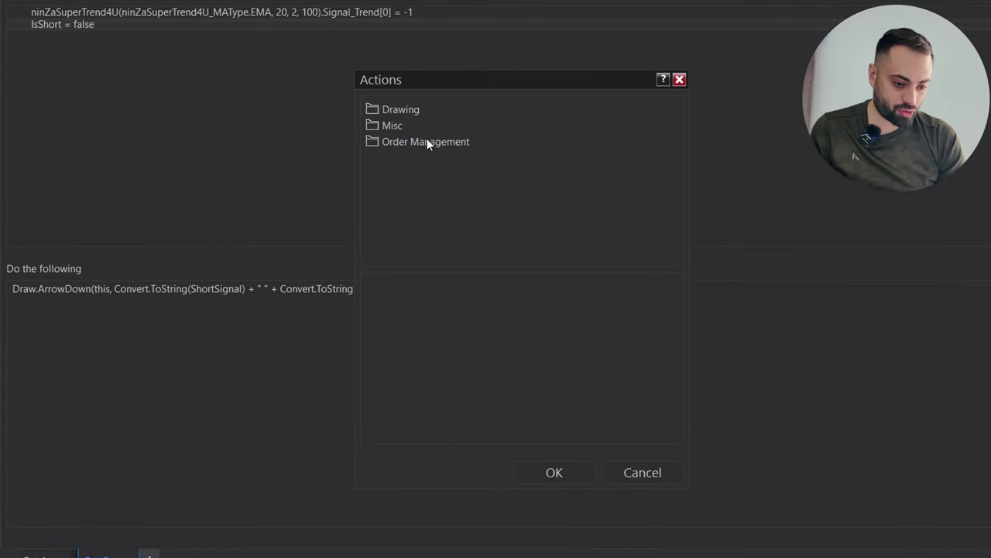
{"action": "left_click", "coordinate": [392, 126]}
{"action": "left_click", "coordinate": [419, 256]}
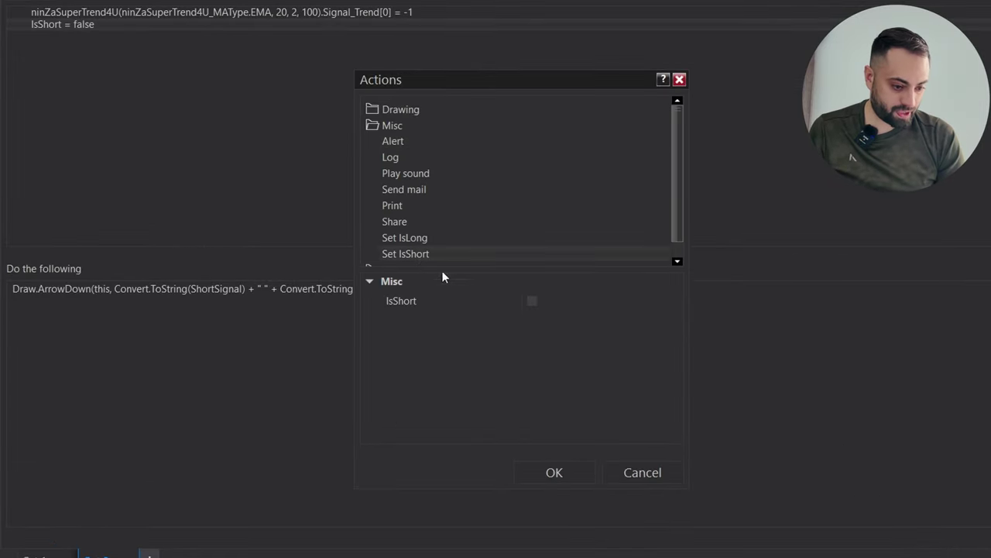
{"action": "left_click", "coordinate": [533, 301]}
{"action": "left_click", "coordinate": [587, 469]}
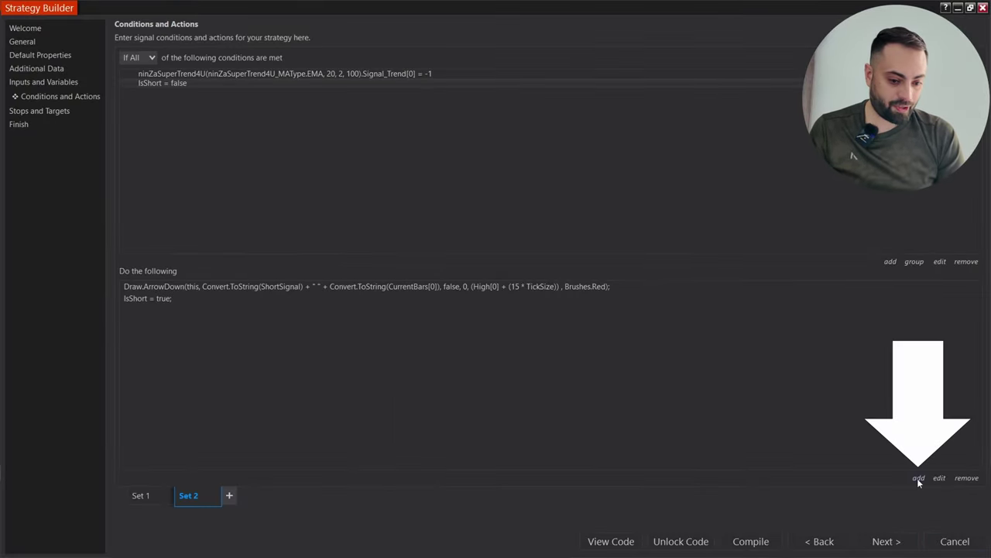
Add another action to Set 2 that sets the IsLong variable to false.
{"action": "left_click", "coordinate": [917, 479]}
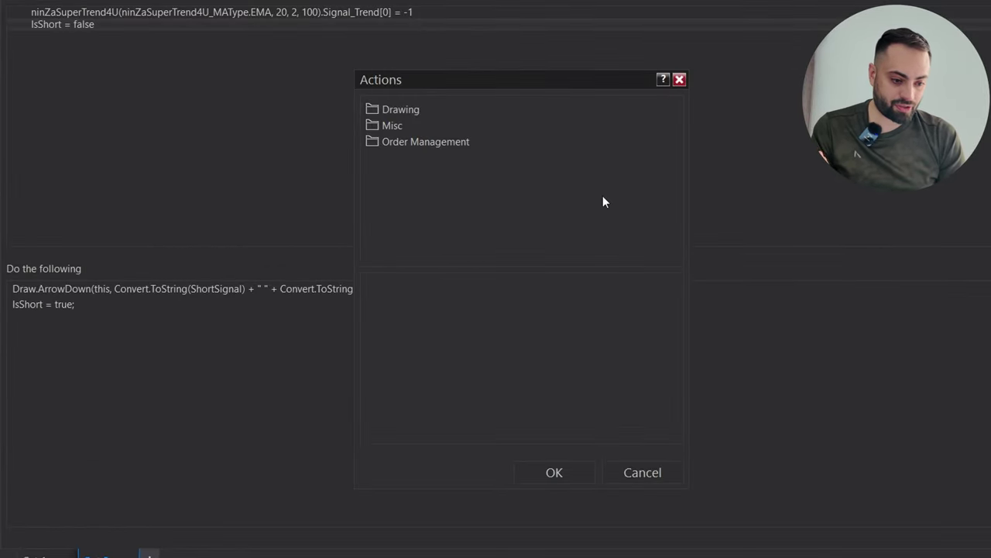
{"action": "double_click", "coordinate": [394, 127]}
{"action": "left_click", "coordinate": [422, 238]}
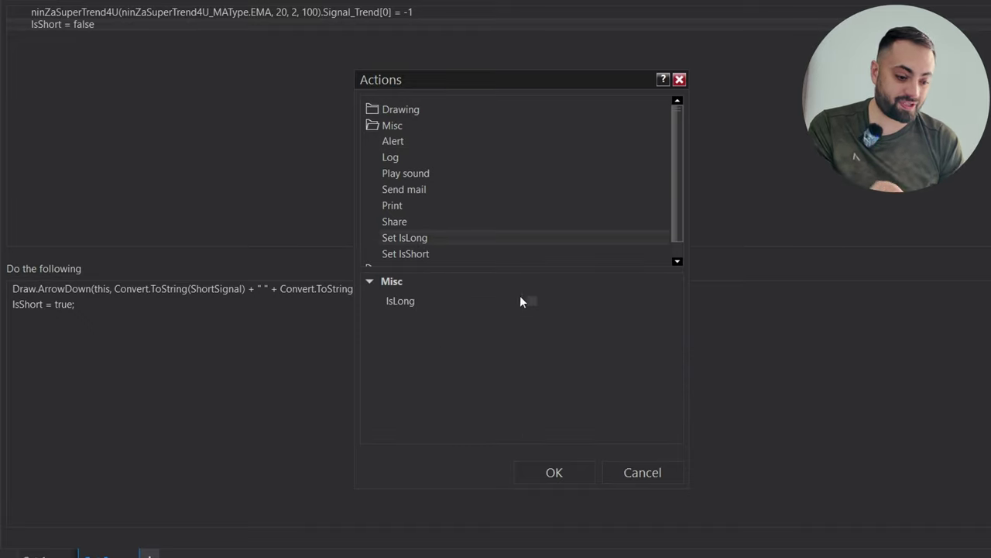
{"action": "left_click", "coordinate": [576, 480]}
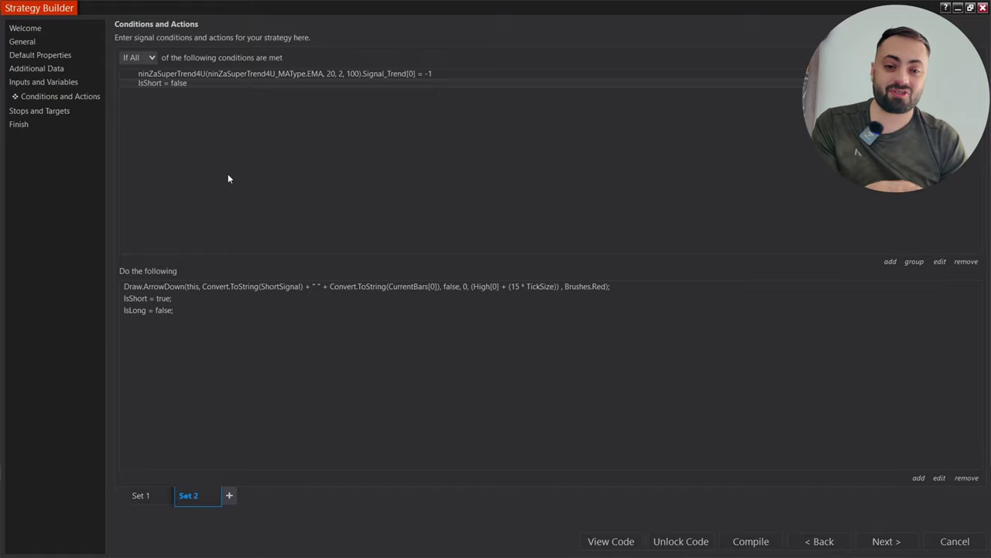
Compile the strategy, then enable NinZaSuperTrend on the MNQ JUN24 chart and dismiss the SuperTrend 4U notice.
{"action": "left_click", "coordinate": [745, 540]}
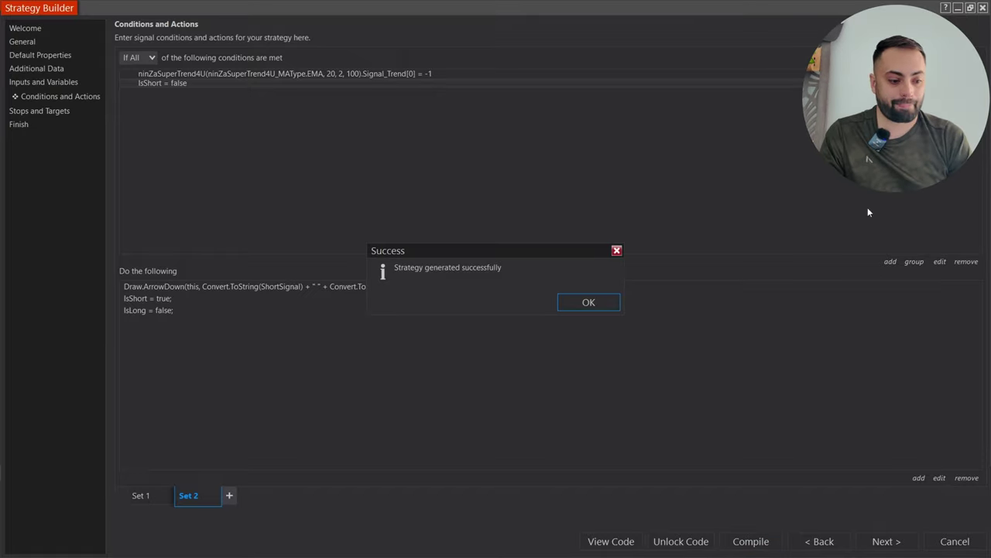
{"action": "left_click", "coordinate": [611, 304]}
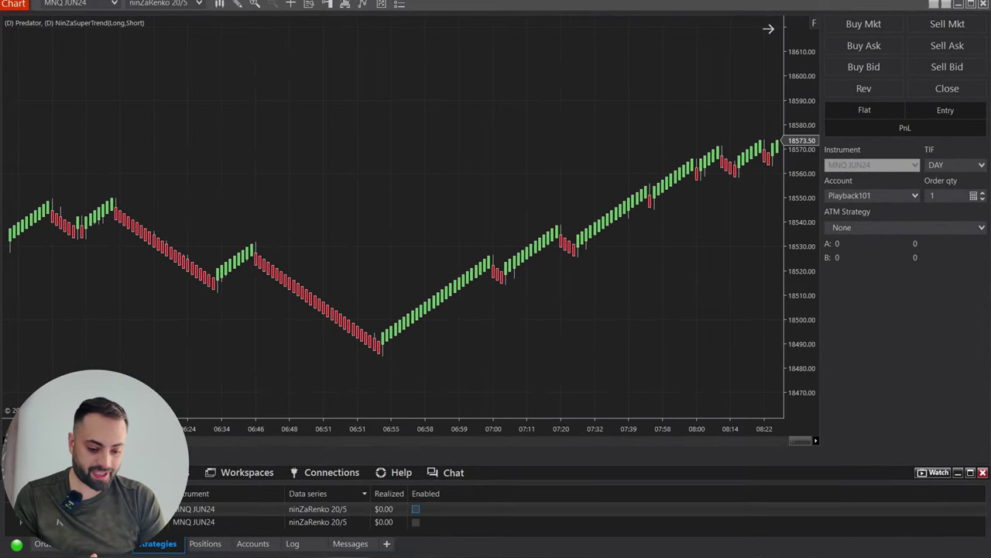
{"action": "left_click", "coordinate": [415, 509]}
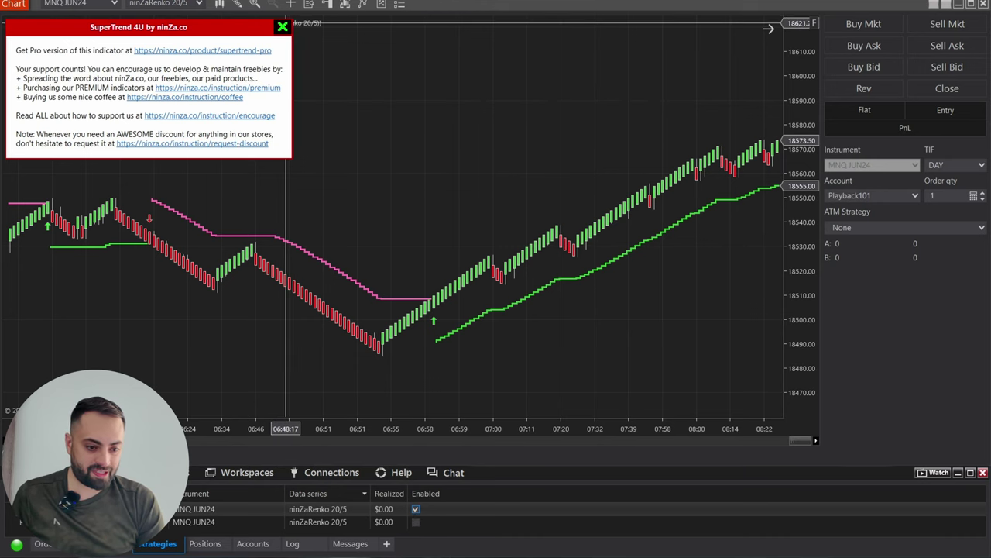
{"action": "left_click", "coordinate": [284, 26]}
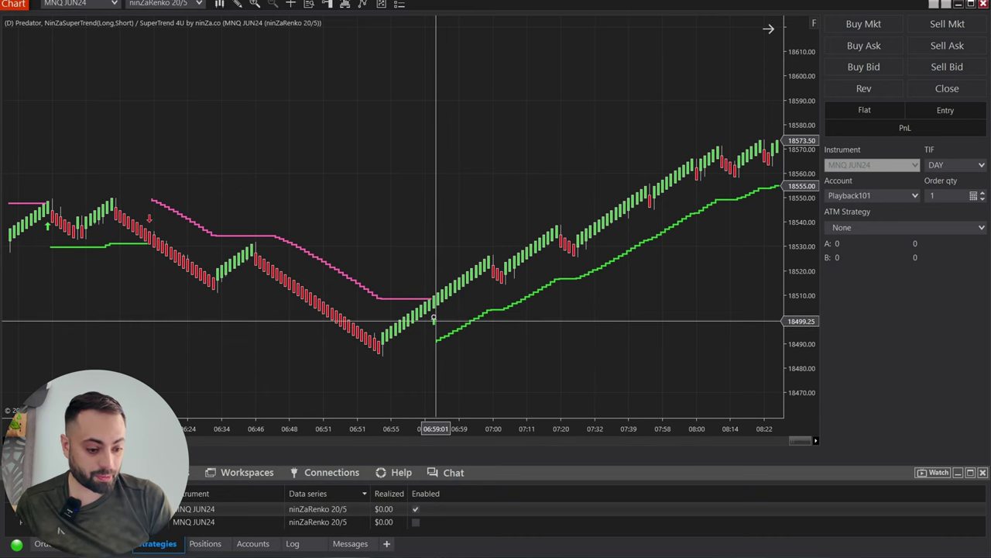
Inspect the tags of the Long and Short arrows among the chart's drawing objects, starting from the latest green arrow.
{"action": "double_click", "coordinate": [434, 318]}
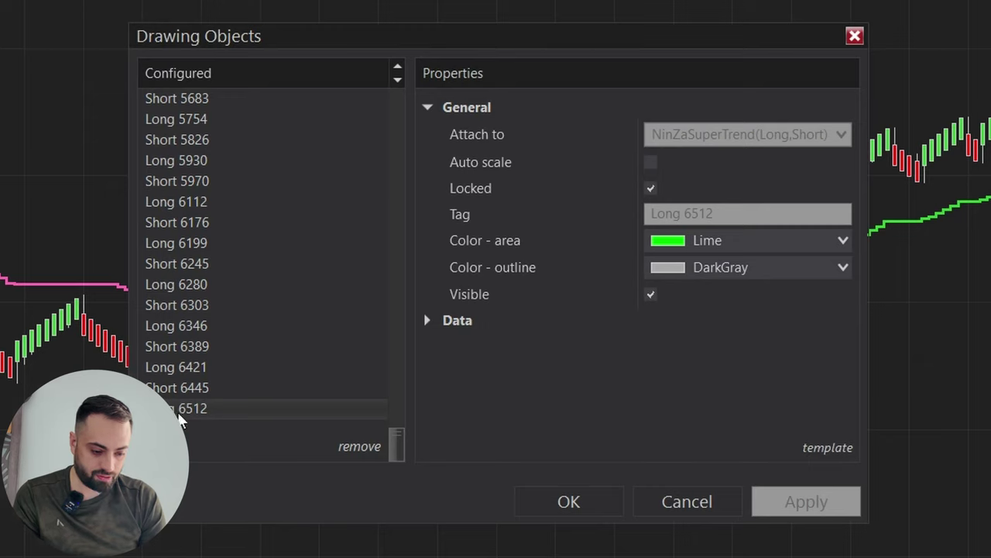
{"action": "key", "text": "Home"}
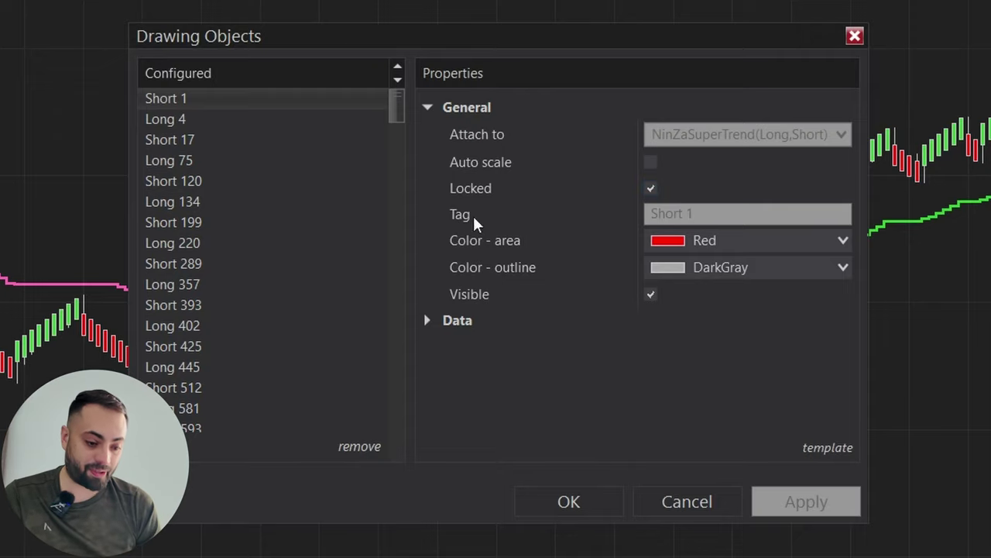
{"action": "left_click", "coordinate": [172, 202]}
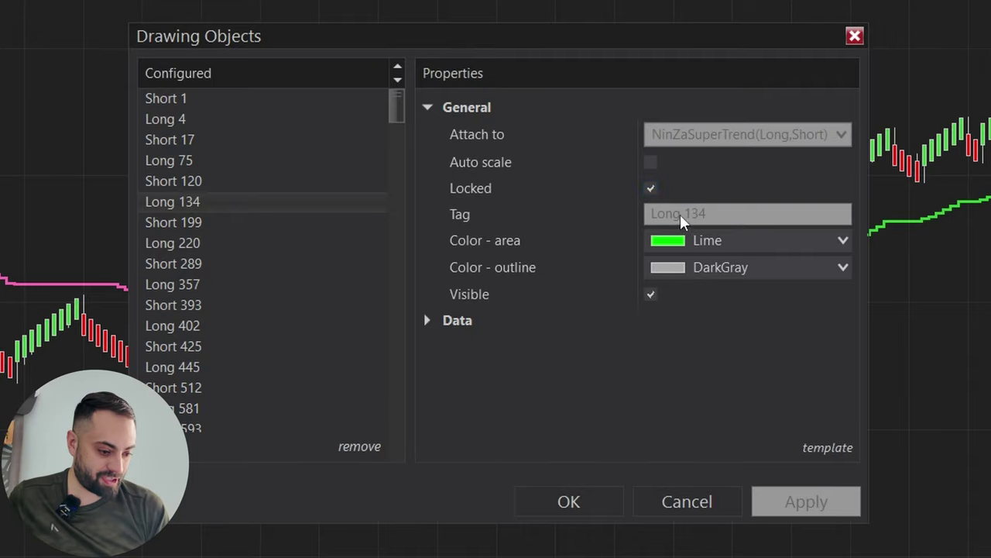
{"action": "left_click", "coordinate": [193, 222]}
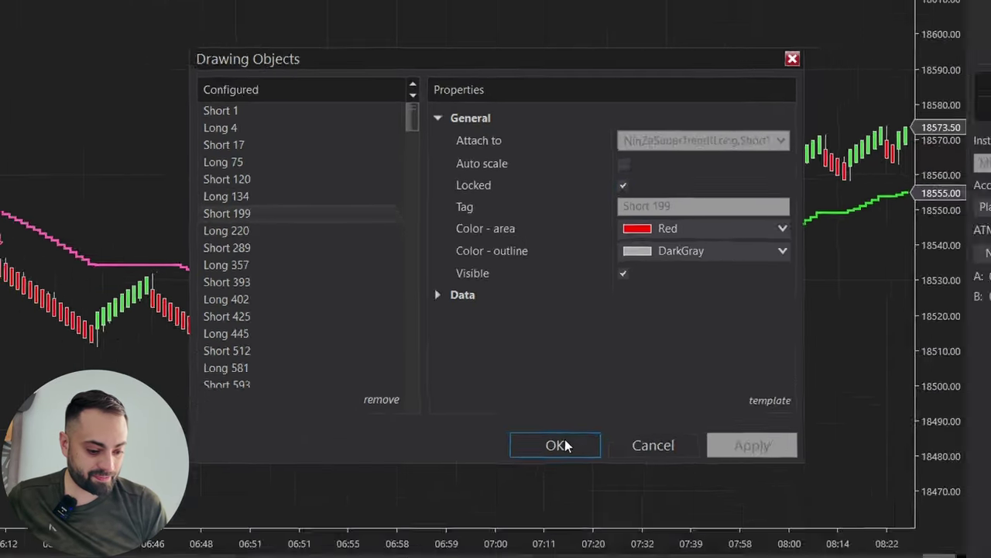
{"action": "left_click", "coordinate": [571, 502]}
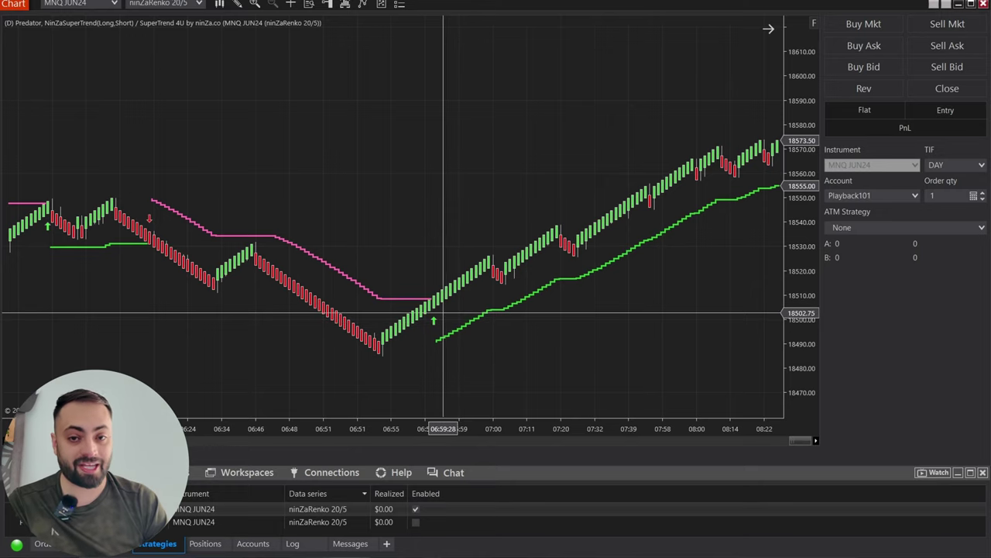
Open the chart's strategy settings and enable Custom Signals and the ENTRY Signal for PredatorXOrderEntry.
{"action": "right_click", "coordinate": [439, 232]}
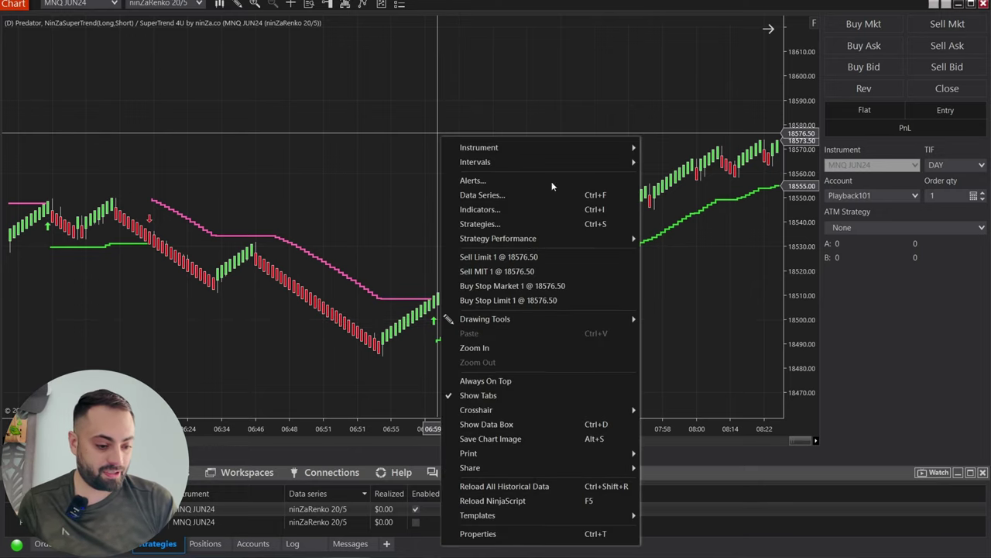
{"action": "left_click", "coordinate": [488, 224]}
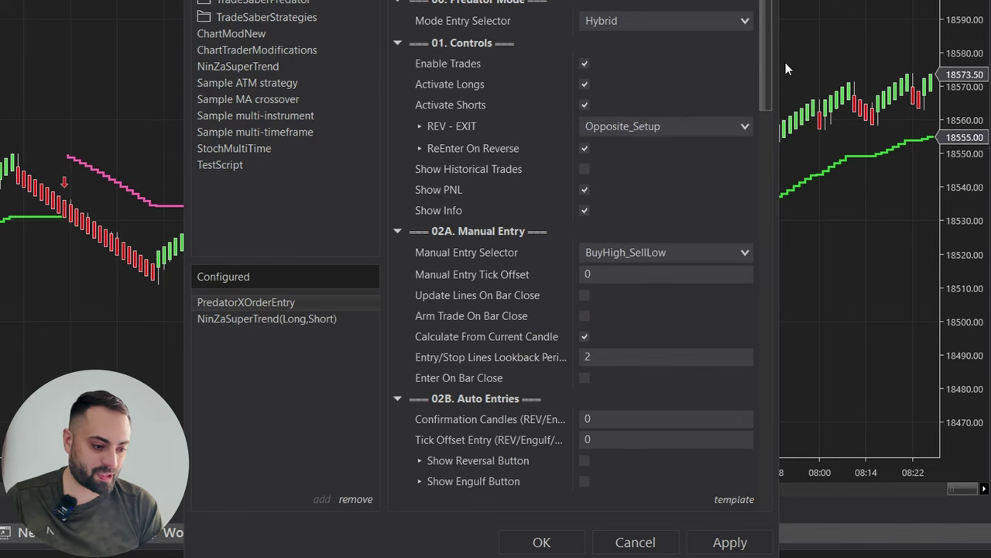
{"action": "scroll", "coordinate": [753, 93], "scroll_direction": "down", "scroll_amount": 5}
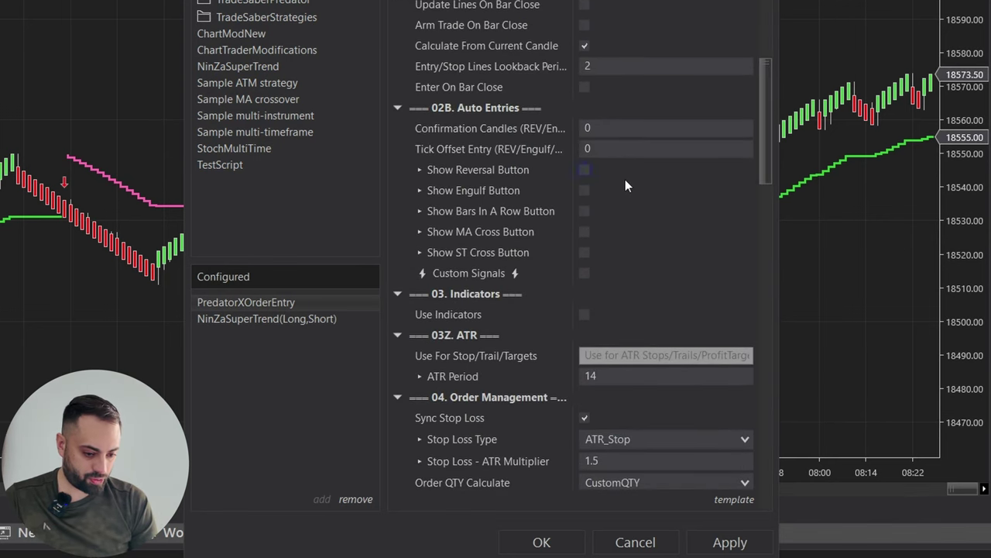
{"action": "left_click", "coordinate": [585, 274]}
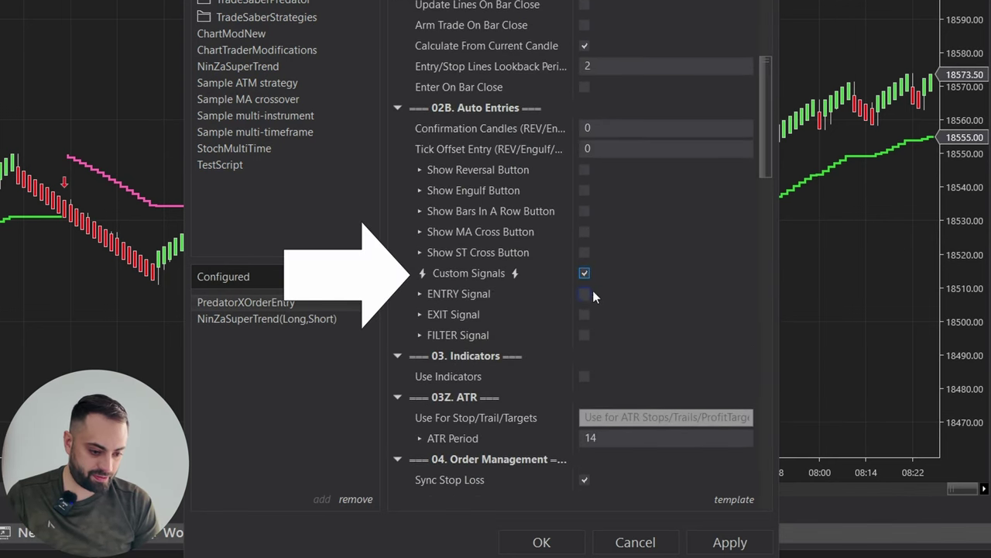
{"action": "left_click", "coordinate": [587, 295]}
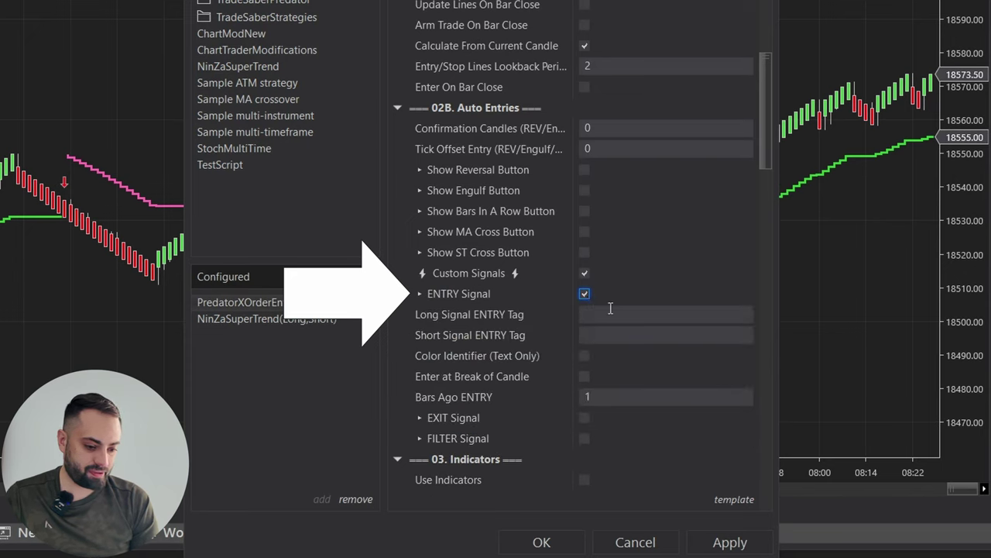
Set the long entry tag to "Long" and the short entry tag to "Short", each with a trailing space, and apply the settings.
{"action": "type", "text": "Long"}
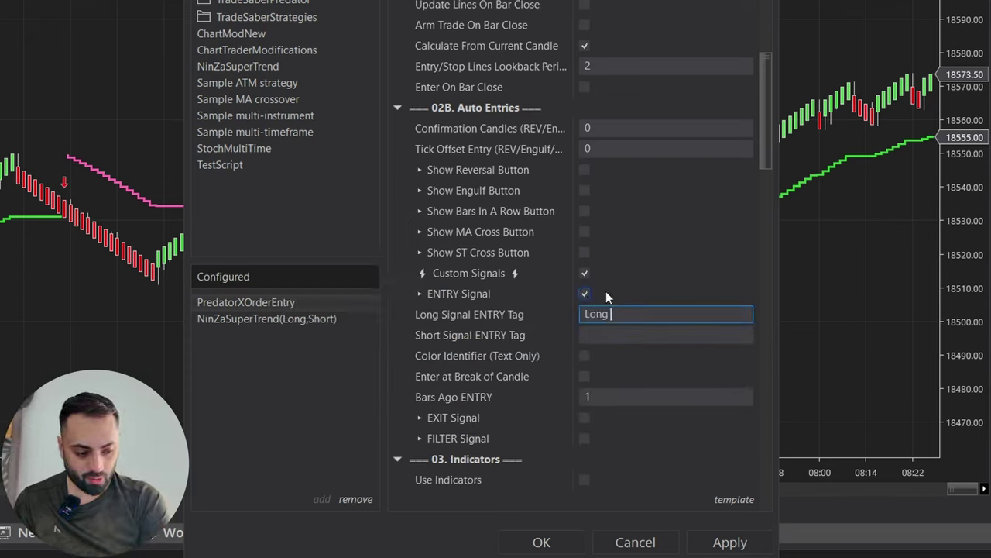
{"action": "left_click", "coordinate": [606, 330]}
{"action": "type", "text": "Short"}
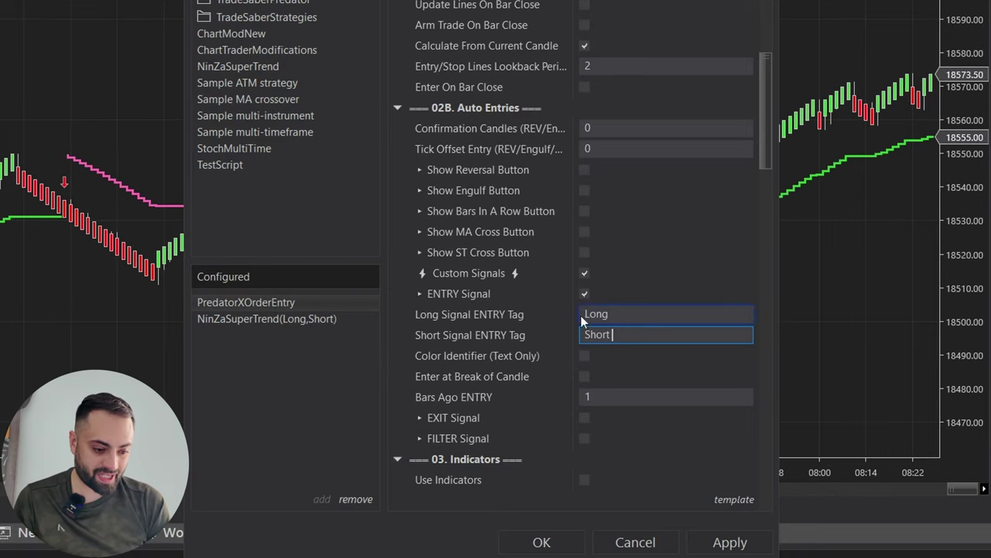
{"action": "left_click", "coordinate": [732, 544]}
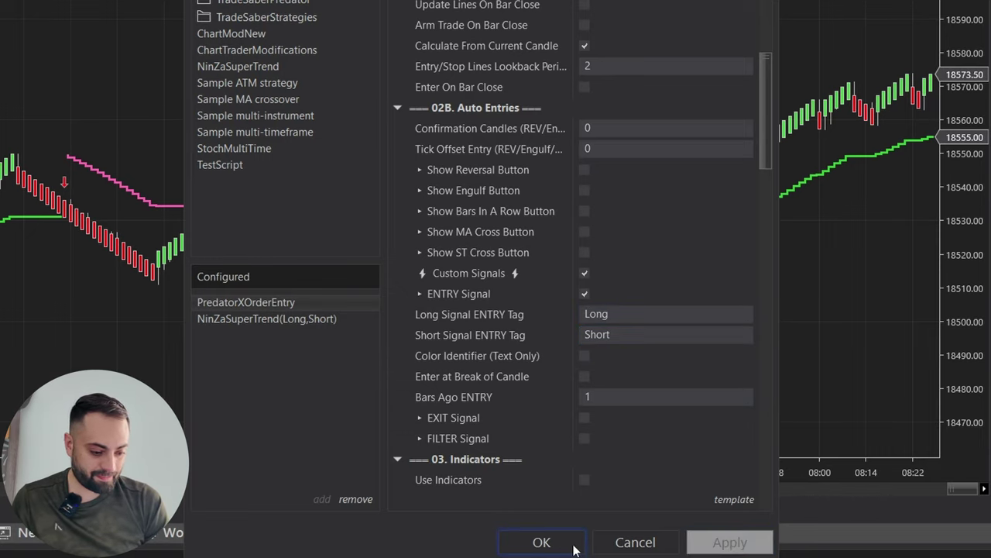
Confirm the strategy settings, enable PredatorXOrderEntry on the MNQ JUN24 chart, and start the market replay.
{"action": "left_click", "coordinate": [560, 541]}
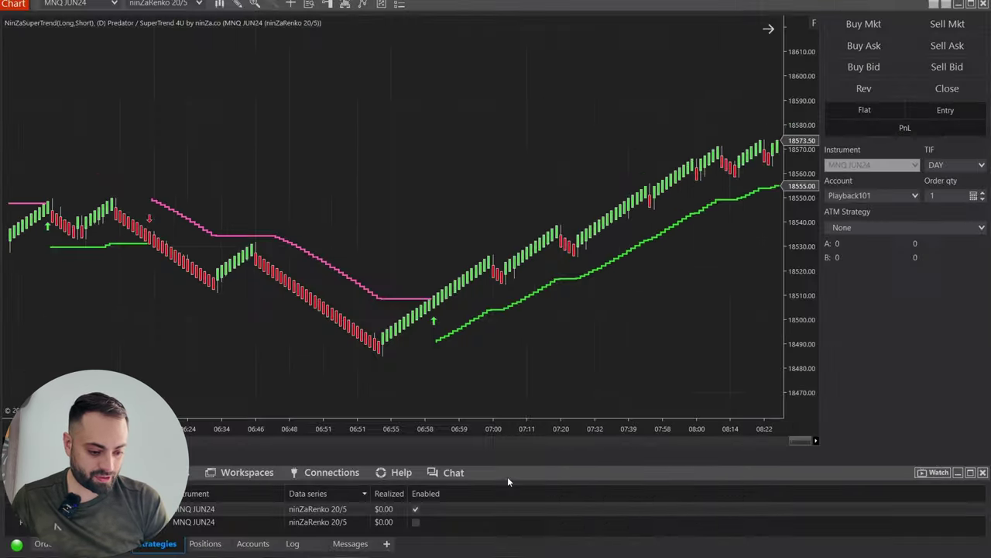
{"action": "left_click", "coordinate": [415, 523]}
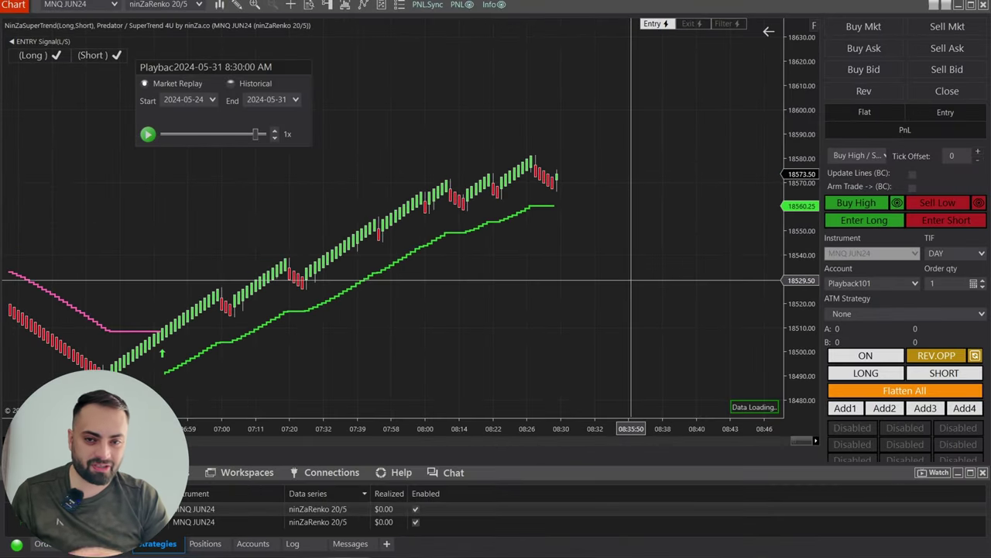
{"action": "left_click", "coordinate": [148, 134]}
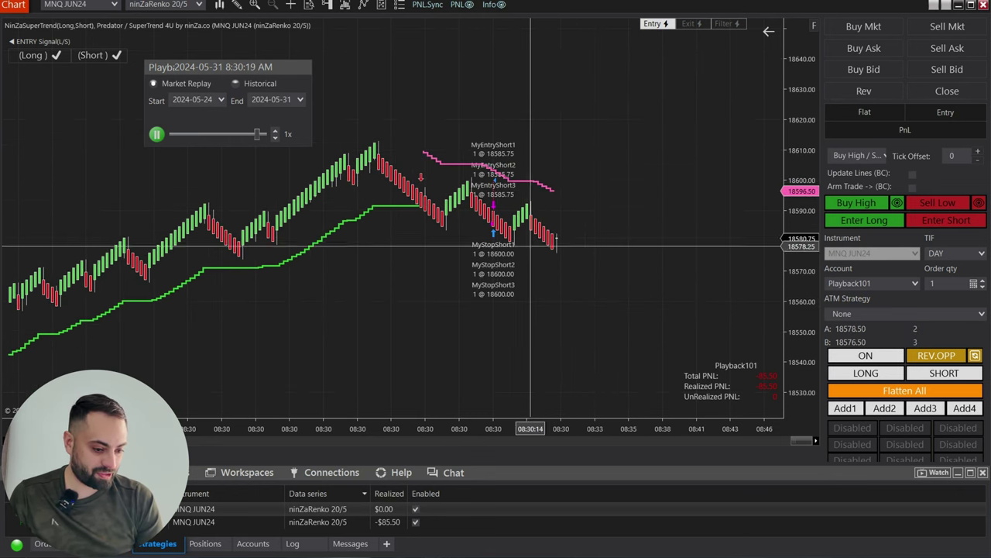
Raise the replay speed to 6x, let the automated entries run on the chart, and pause the playback.
{"action": "left_click", "coordinate": [275, 131]}
{"action": "left_click", "coordinate": [276, 131]}
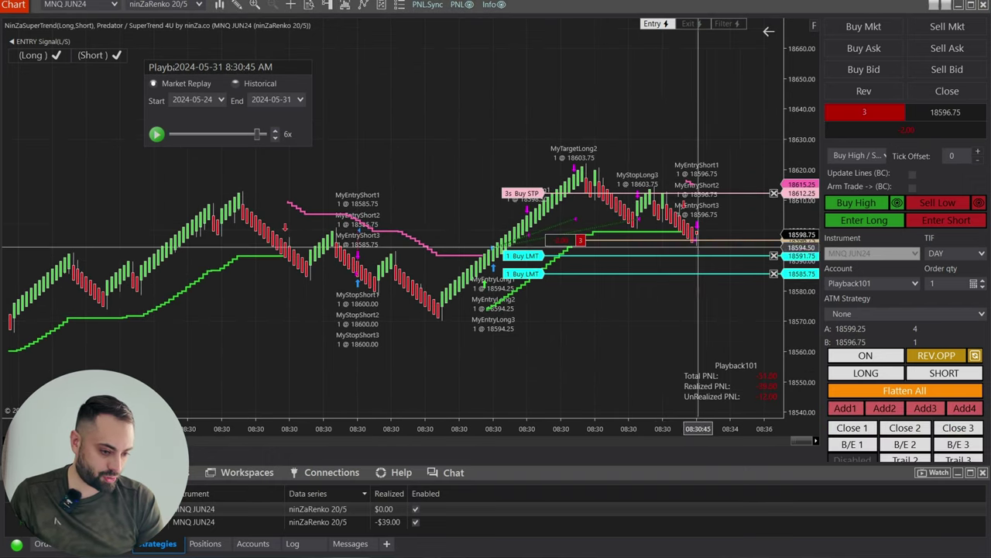
{"action": "left_click_drag", "start_coordinate": [611, 124], "coordinate": [526, 113]}
{"action": "key", "text": "space"}
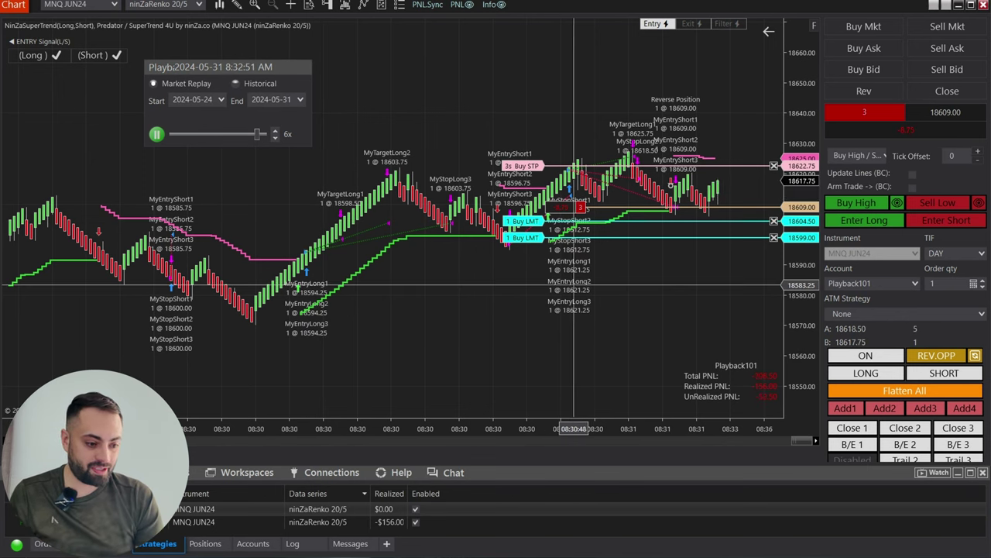
{"action": "left_click", "coordinate": [156, 135]}
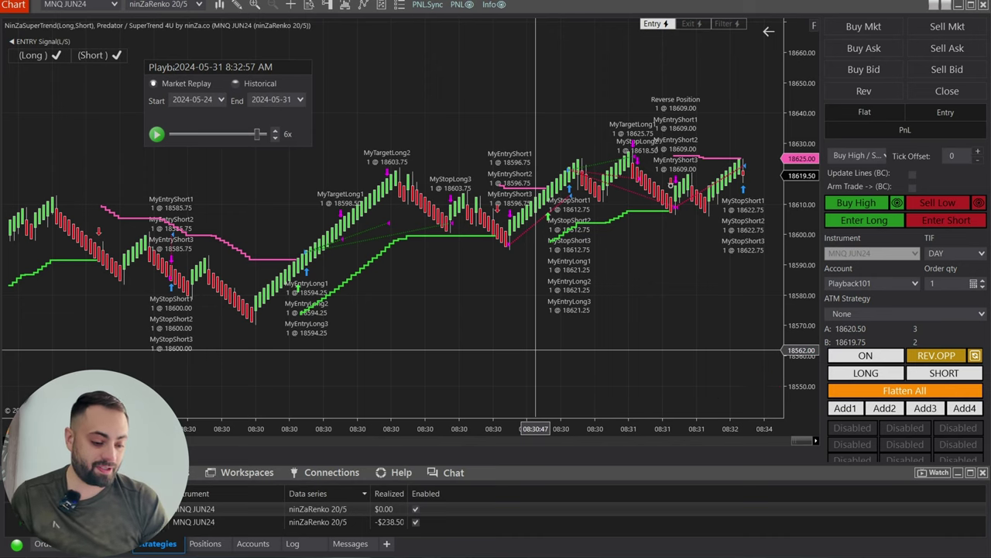
Disable PredatorXOrderEntry from the chart and open its properties in the strategy settings.
{"action": "right_click", "coordinate": [438, 137]}
{"action": "key", "text": "Escape"}
{"action": "right_click", "coordinate": [429, 106]}
{"action": "key", "text": "Escape"}
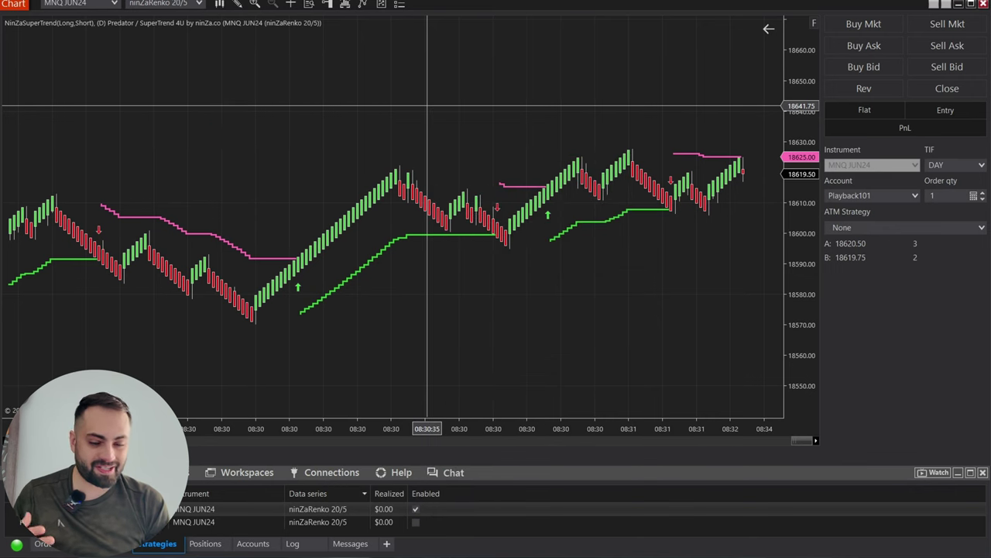
{"action": "key", "text": "ctrl+s"}
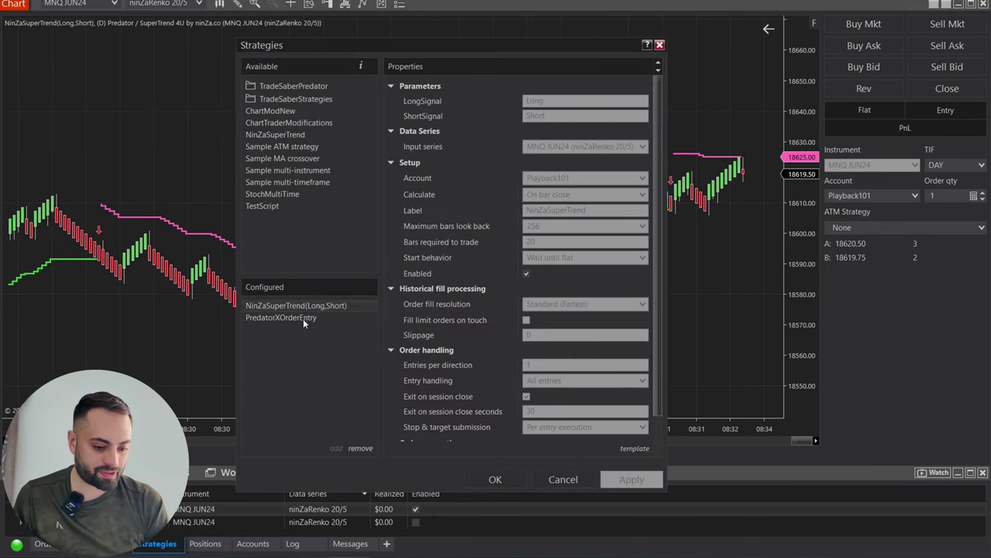
{"action": "left_click", "coordinate": [303, 317]}
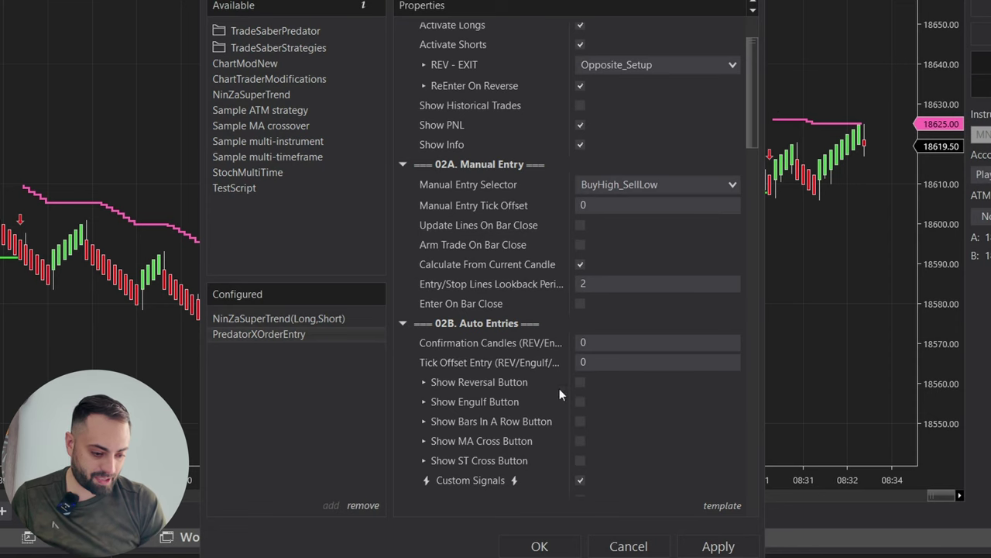
Enable Show Reversal Button, Trade Reversals and Color Reversals among the auto entries.
{"action": "left_click", "coordinate": [584, 384]}
{"action": "left_click_drag", "start_coordinate": [748, 123], "coordinate": [761, 174]}
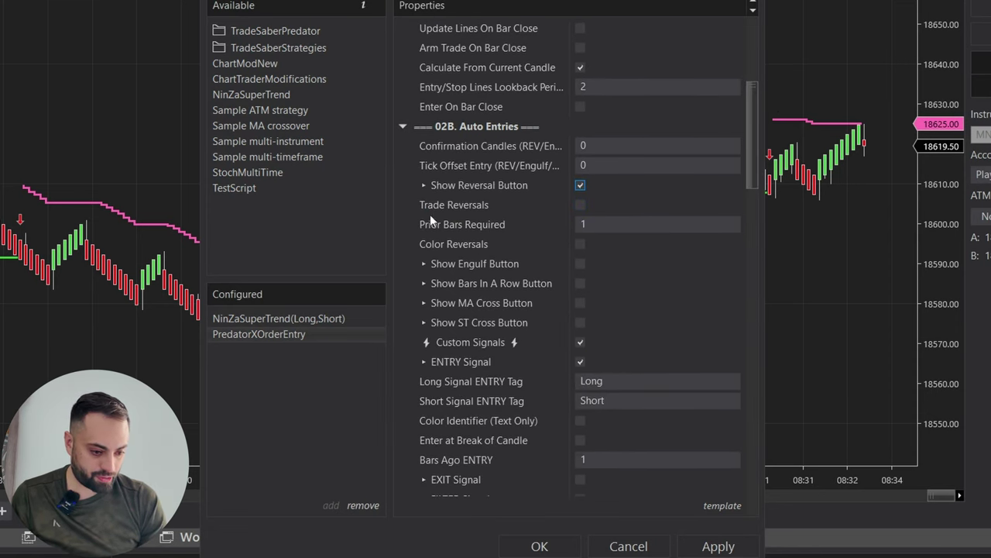
{"action": "left_click", "coordinate": [580, 205]}
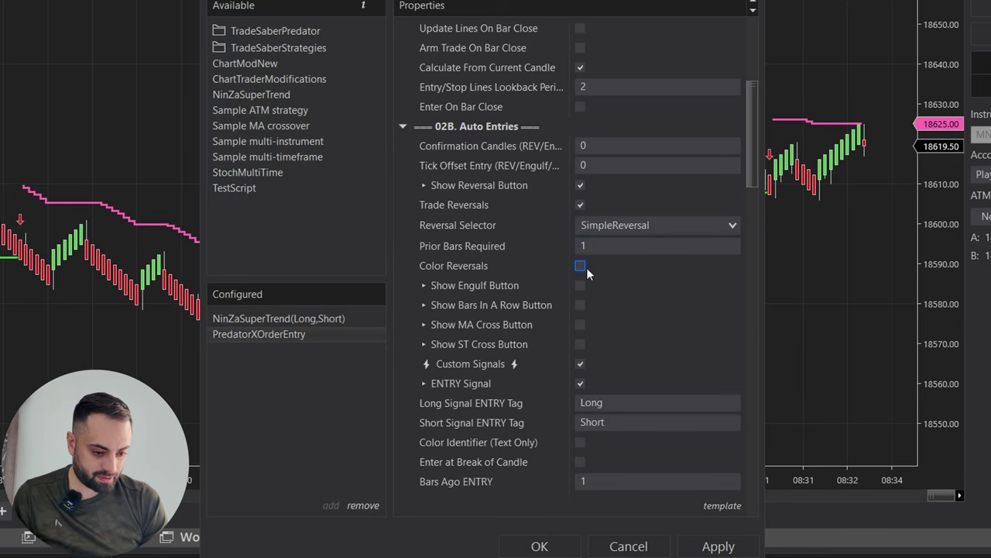
{"action": "left_click", "coordinate": [581, 267]}
{"action": "scroll", "coordinate": [553, 330], "scroll_direction": "down", "scroll_amount": 1}
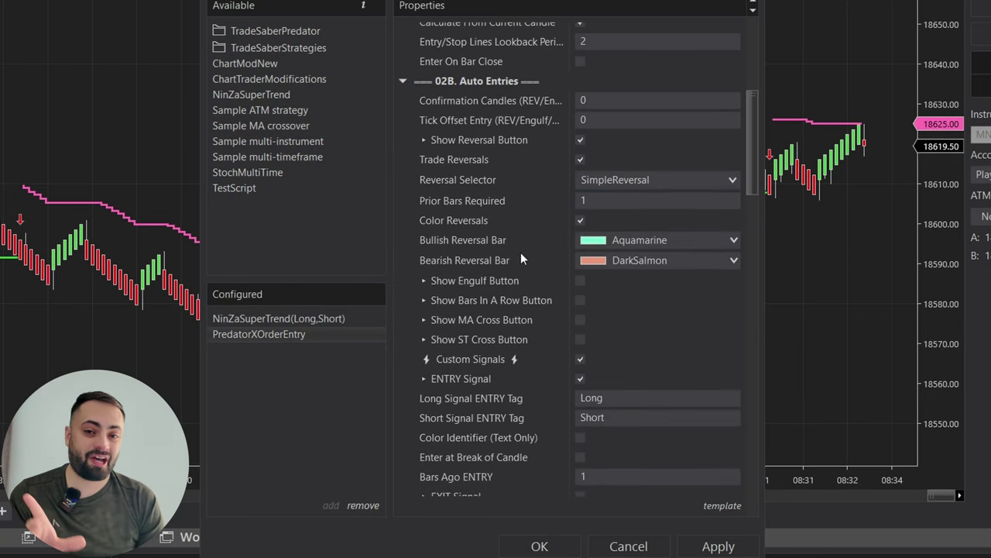
Clear the long and short signal entry tags and disable the ENTRY Signal under Custom Signals.
{"action": "scroll", "coordinate": [635, 271], "scroll_direction": "down", "scroll_amount": 3}
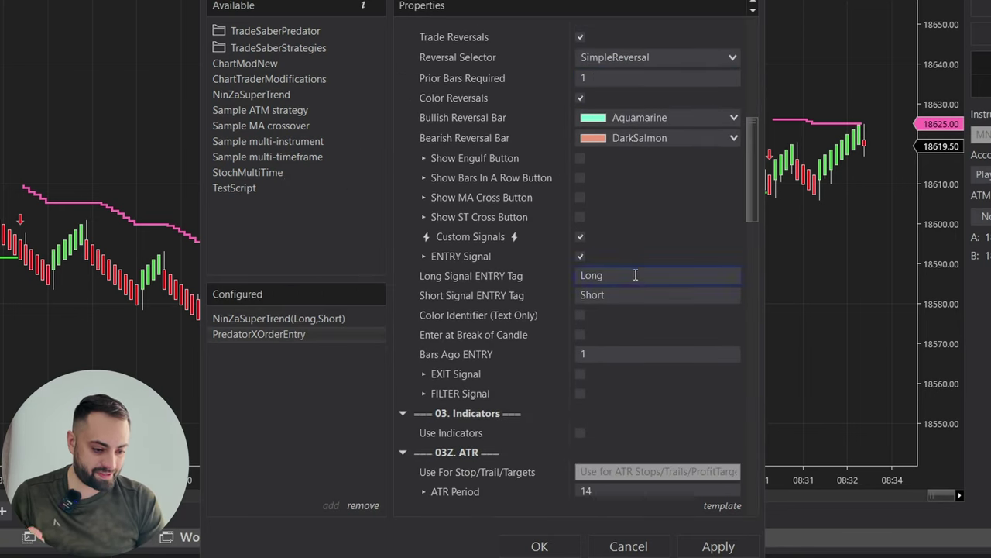
{"action": "double_click", "coordinate": [604, 274]}
{"action": "key", "text": "BackSpace"}
{"action": "key", "text": "Tab"}
{"action": "key", "text": "BackSpace"}
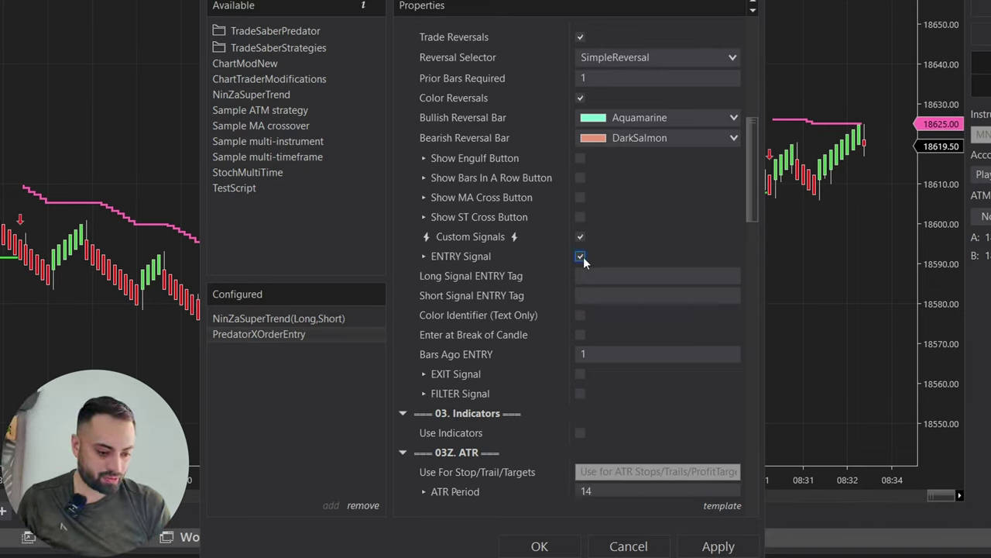
{"action": "left_click", "coordinate": [582, 257]}
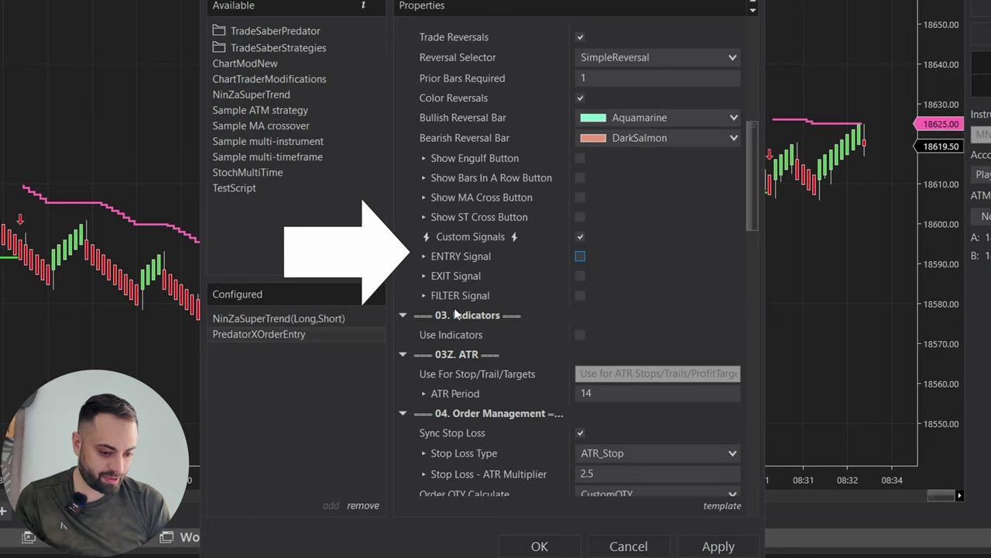
Enable the FILTER Signal and set the 'ON' long filter tag to "Long" and the 'OFF' long filter tag to "Short", each with a trailing space.
{"action": "left_click", "coordinate": [580, 296]}
{"action": "left_click", "coordinate": [592, 316]}
{"action": "scroll", "coordinate": [602, 320], "scroll_direction": "up", "scroll_amount": 2}
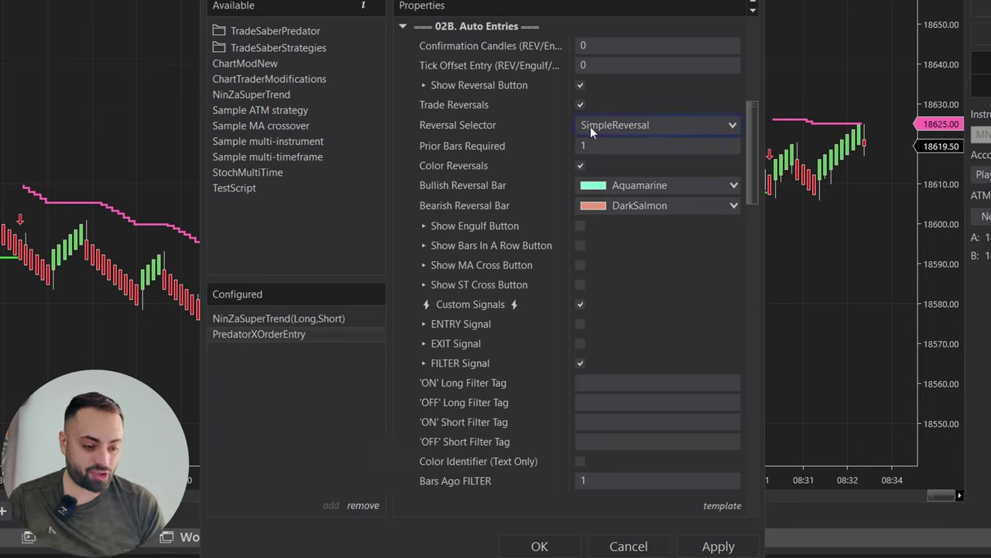
{"action": "left_click", "coordinate": [621, 382]}
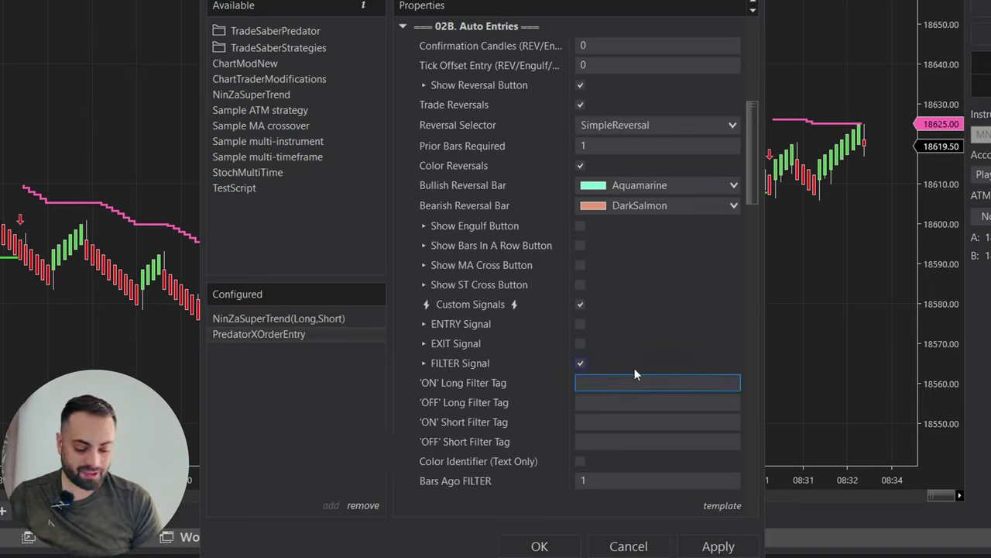
{"action": "type", "text": "Long"}
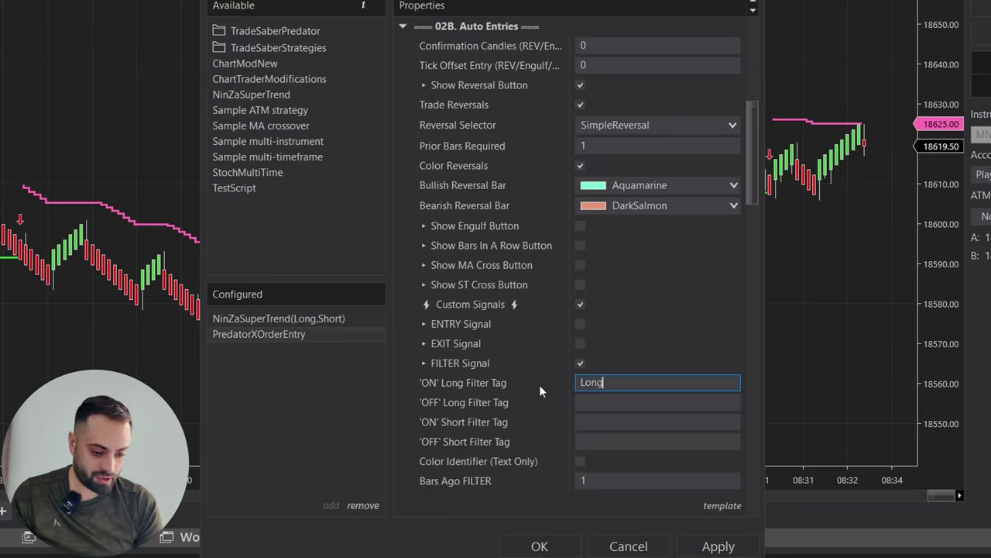
{"action": "left_click", "coordinate": [634, 404]}
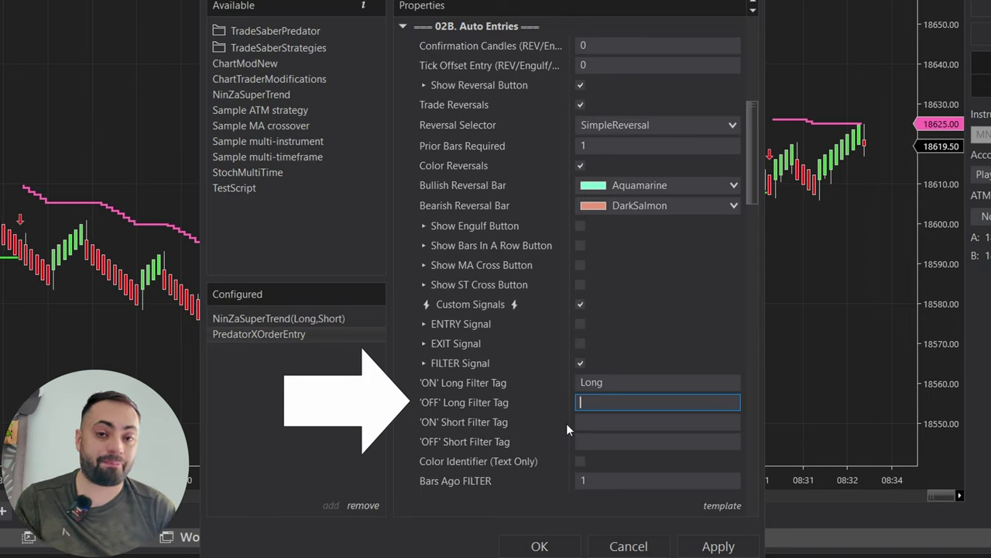
{"action": "type", "text": "Short"}
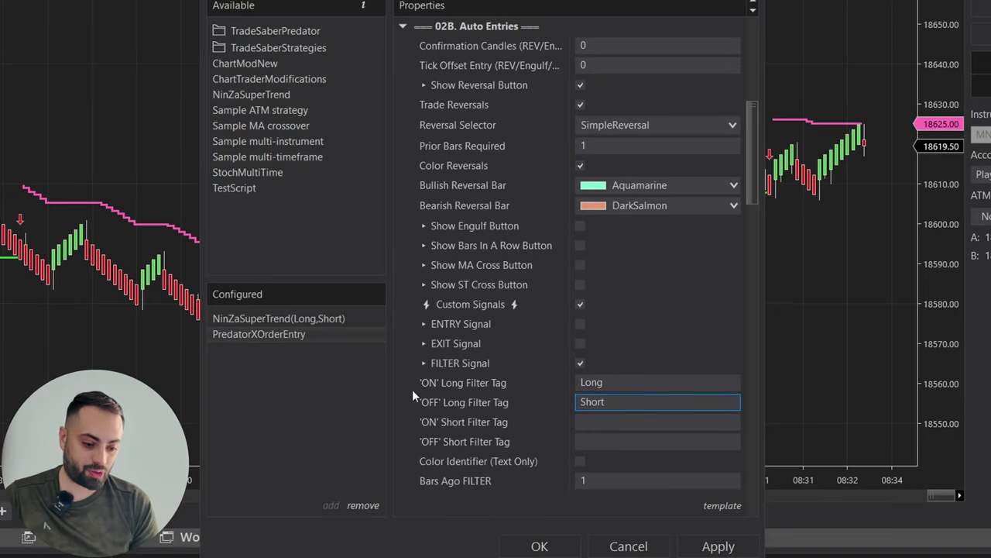
{"action": "double_click", "coordinate": [605, 382]}
{"action": "left_click", "coordinate": [425, 407]}
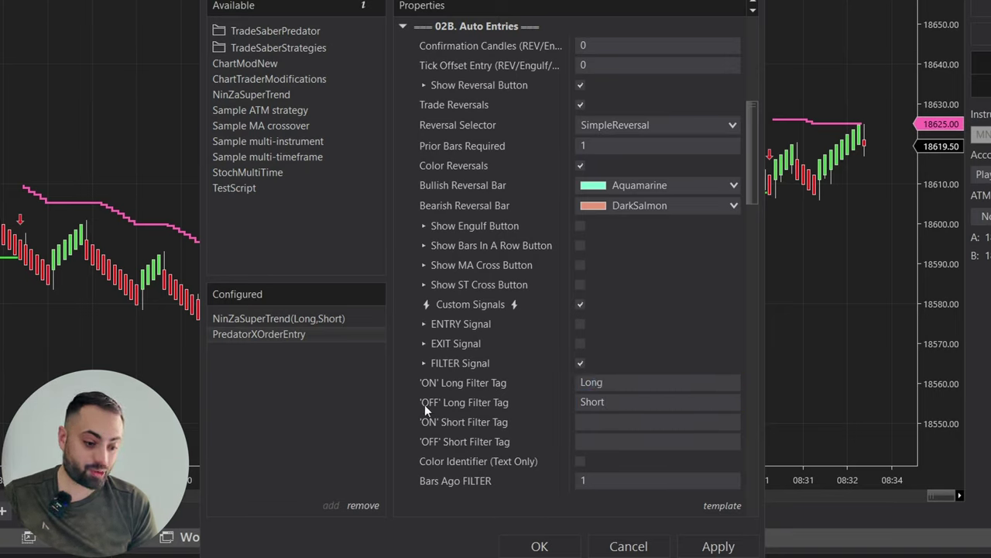
{"action": "left_click", "coordinate": [586, 402]}
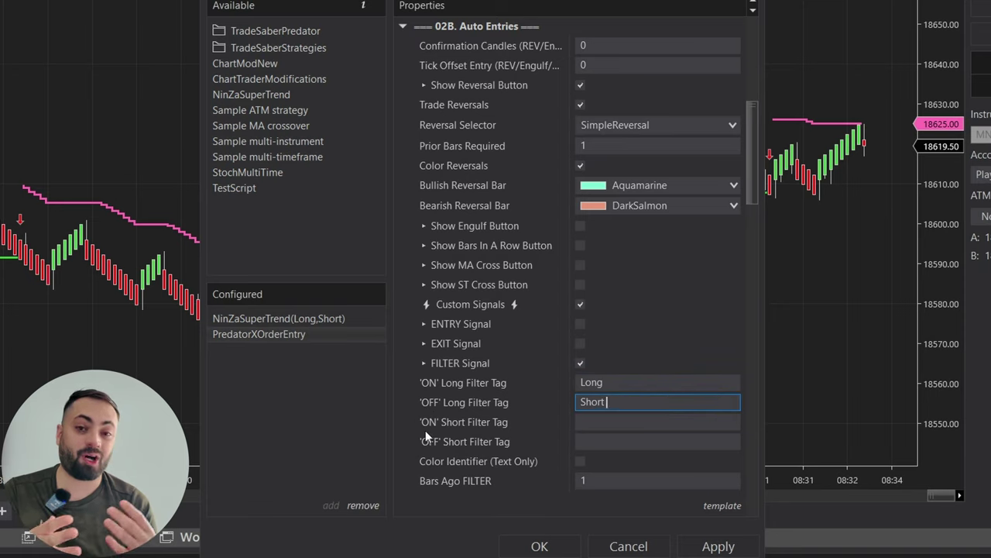
Set the 'ON' short filter tag to "Short" and the 'OFF' short filter tag to "Long", with trailing spaces, and re-enable PredatorXOrderEntry with these settings.
{"action": "left_click", "coordinate": [617, 421]}
{"action": "type", "text": "S"}
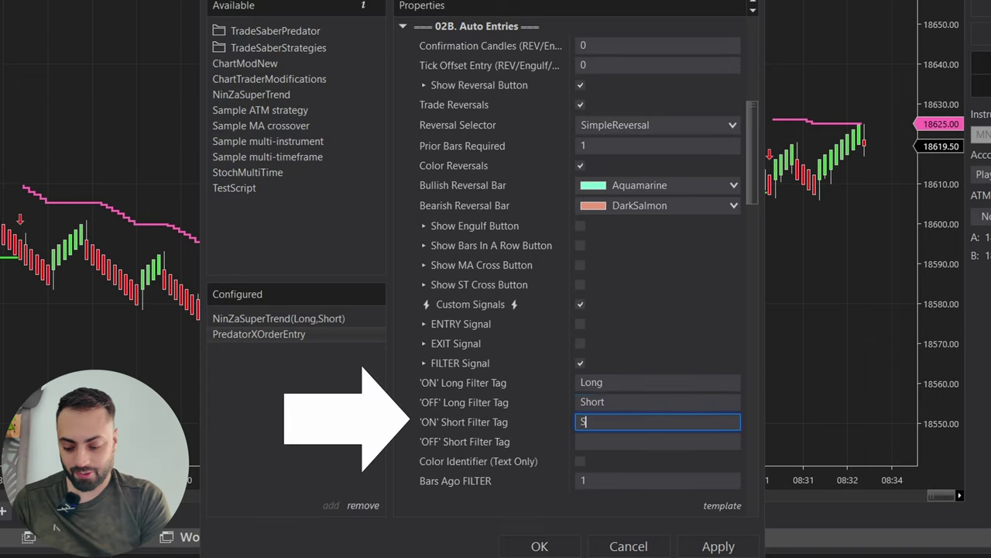
{"action": "type", "text": "hort"}
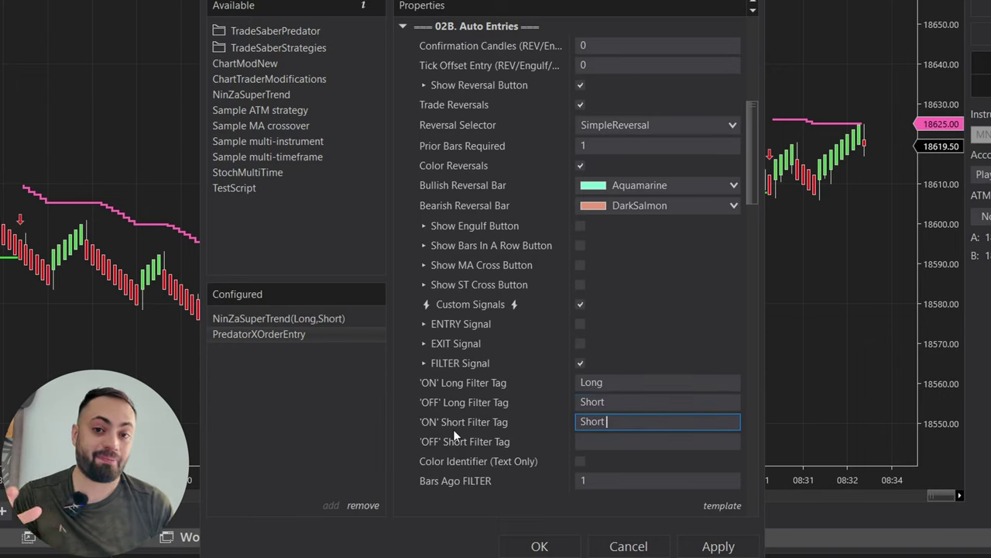
{"action": "key", "text": "Tab"}
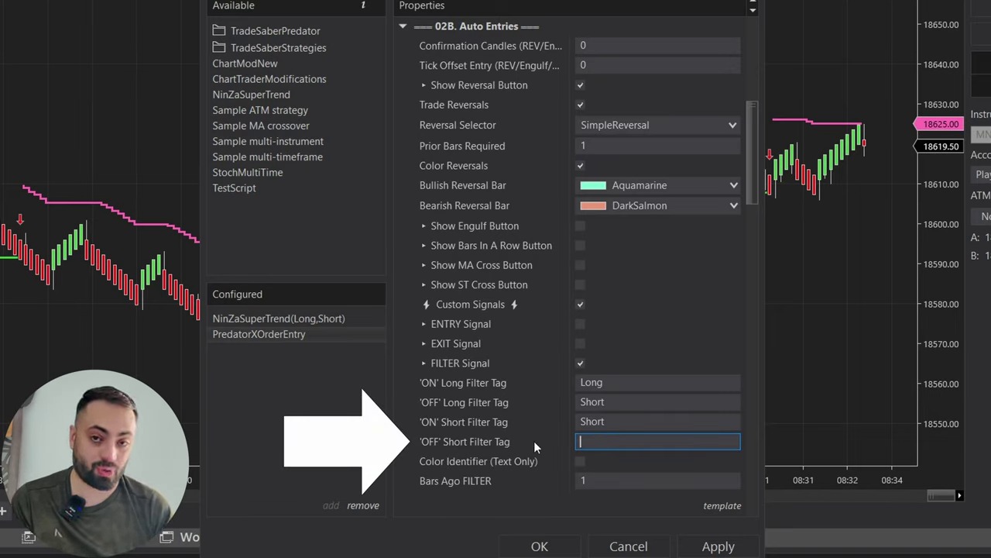
{"action": "type", "text": "Long"}
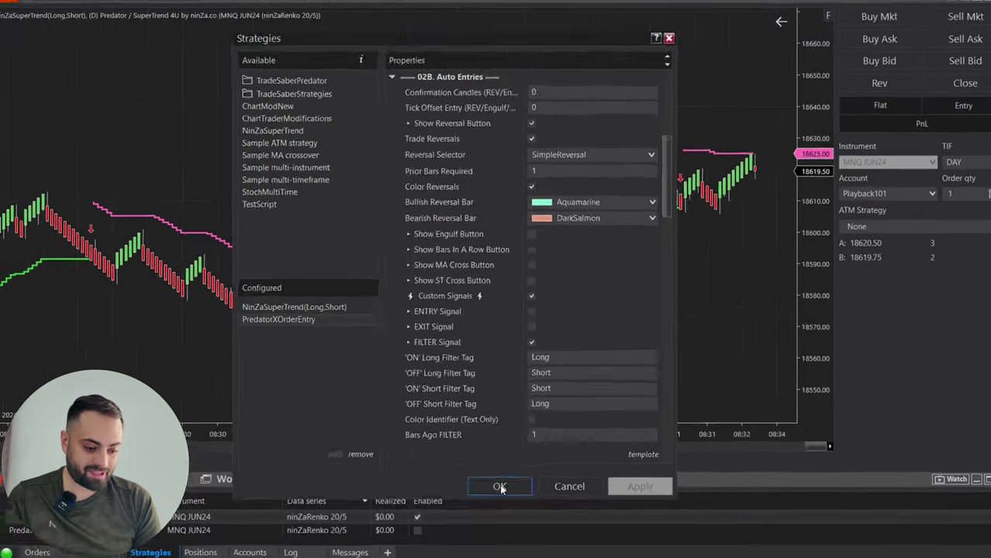
{"action": "left_click", "coordinate": [576, 547]}
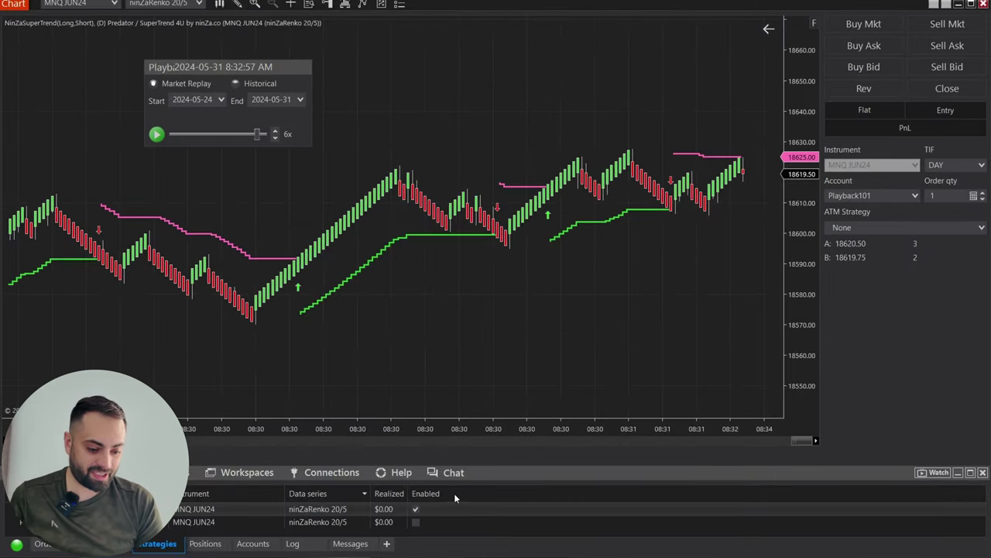
{"action": "left_click", "coordinate": [416, 522]}
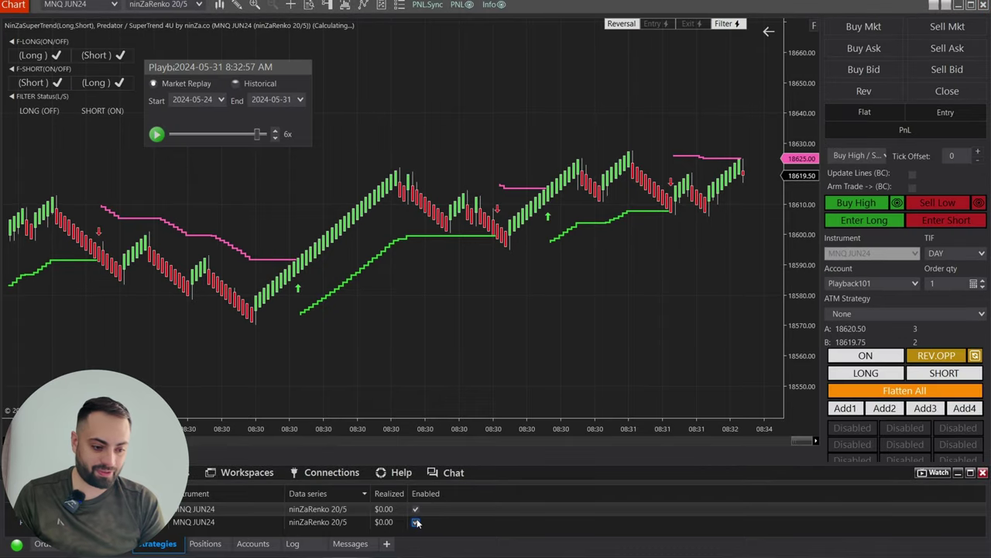
Examine the coloured reversal bars along the chart history against the SuperTrend direction, returning to the latest bars and the filter tags.
{"action": "scroll", "coordinate": [443, 221], "scroll_direction": "up", "scroll_amount": 5}
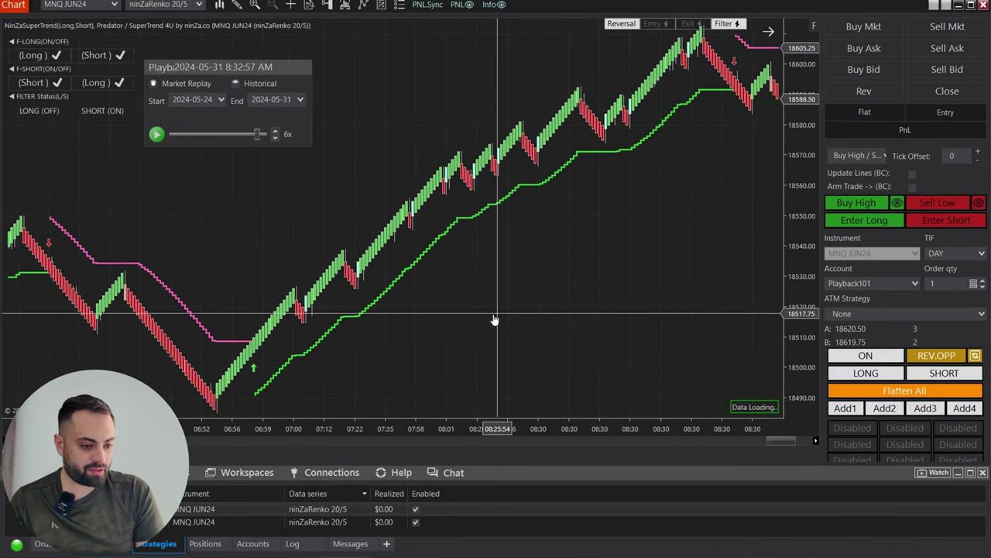
{"action": "scroll", "coordinate": [411, 343], "scroll_direction": "up", "scroll_amount": 3}
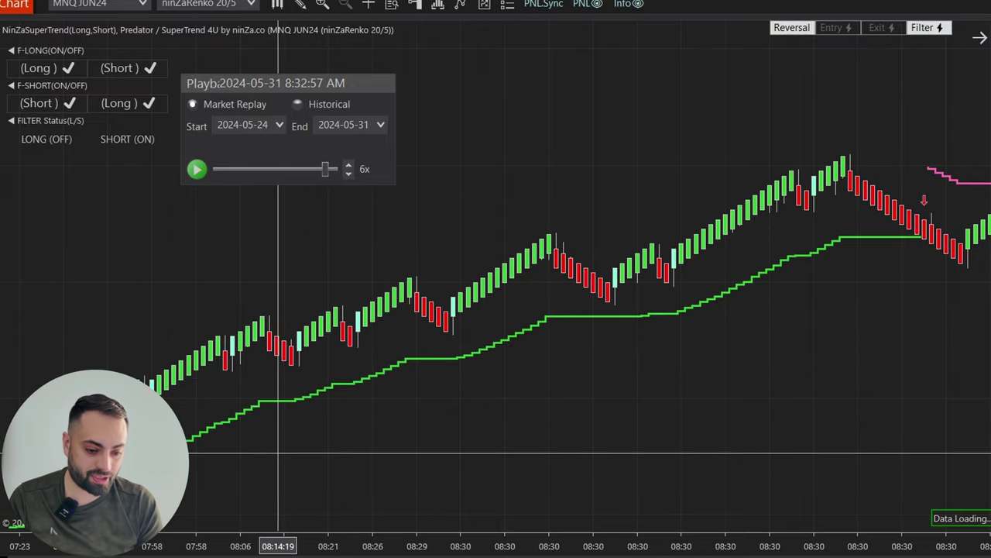
{"action": "scroll", "coordinate": [278, 456], "scroll_direction": "up", "scroll_amount": 15}
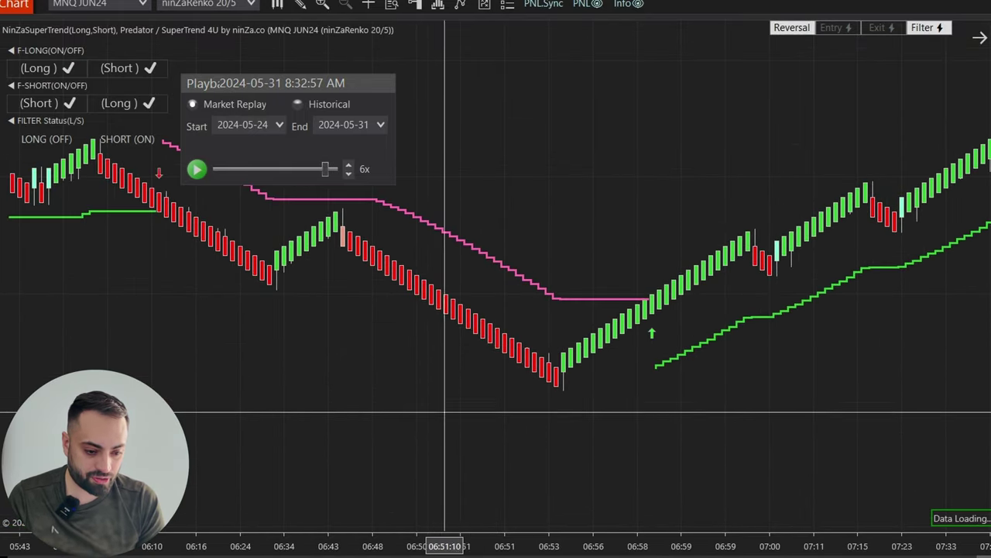
{"action": "scroll", "coordinate": [456, 416], "scroll_direction": "up", "scroll_amount": 10}
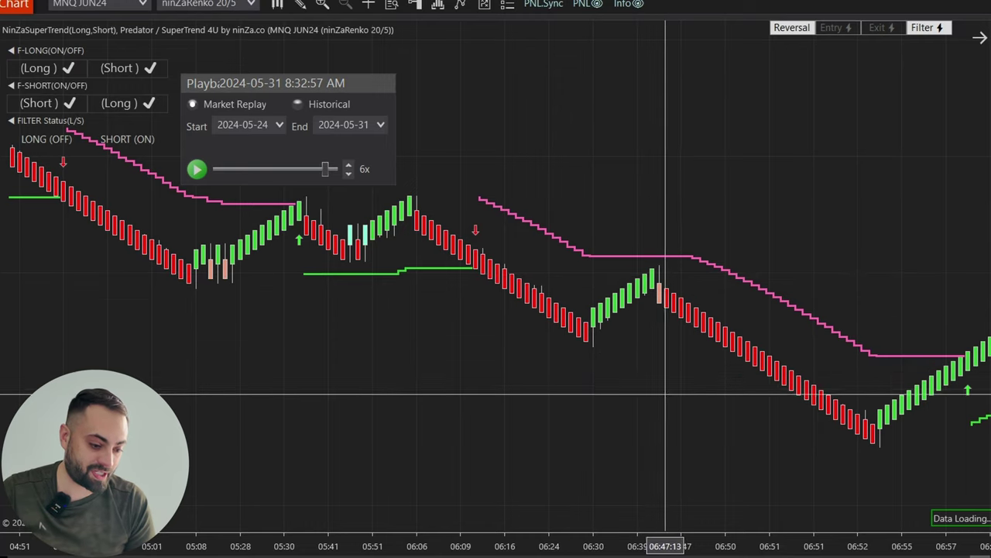
{"action": "left_click_drag", "start_coordinate": [663, 301], "coordinate": [495, 303]}
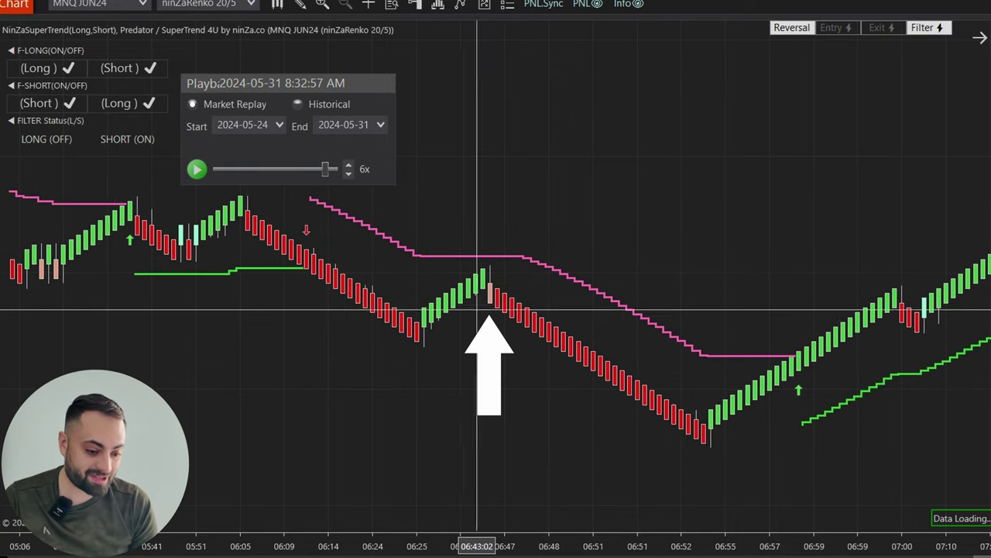
{"action": "scroll", "coordinate": [484, 278], "scroll_direction": "down", "scroll_amount": 3}
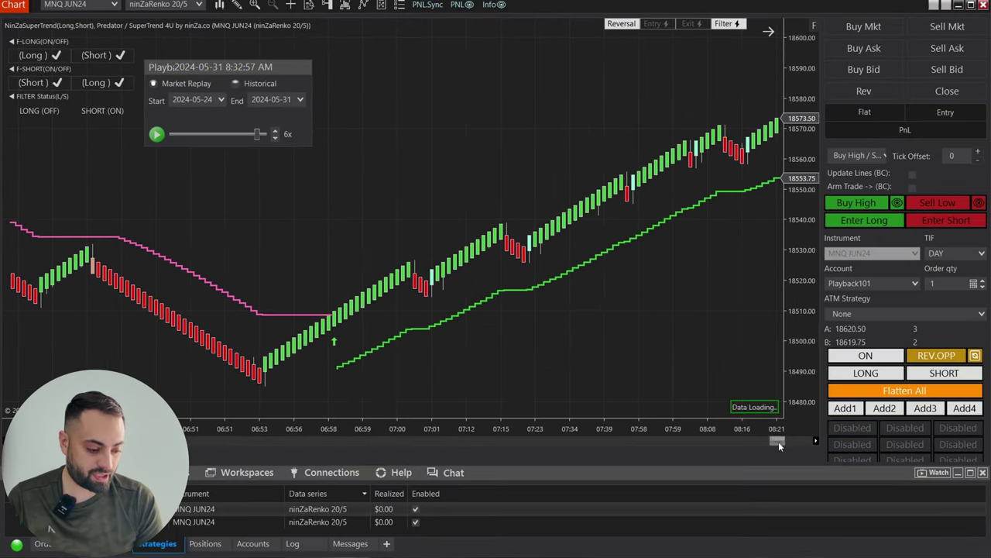
{"action": "left_click_drag", "start_coordinate": [778, 442], "coordinate": [843, 435]}
{"action": "scroll", "coordinate": [642, 303], "scroll_direction": "down", "scroll_amount": 3}
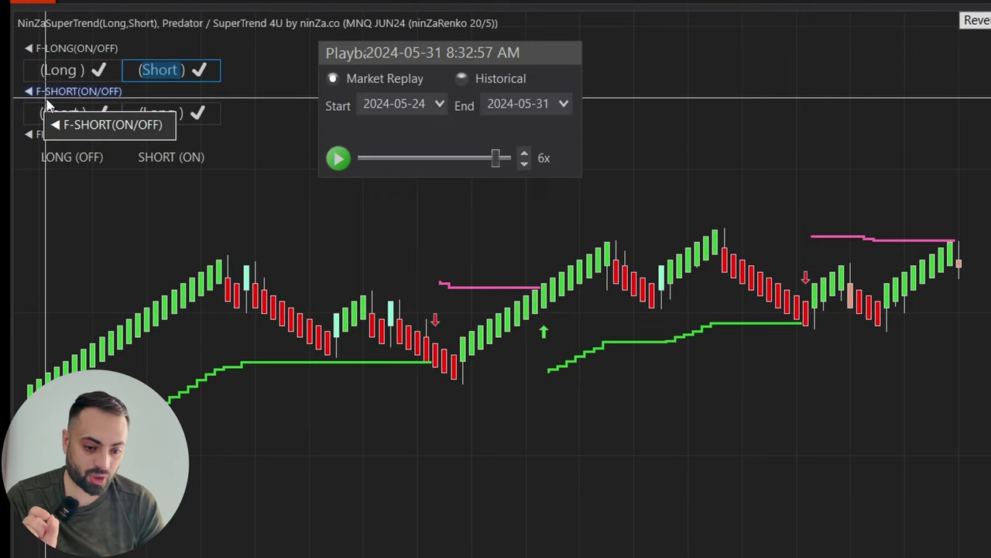
Examine the short filter's 'ON' and 'OFF' tags and the long and short filter status above the chart.
{"action": "left_click", "coordinate": [87, 114]}
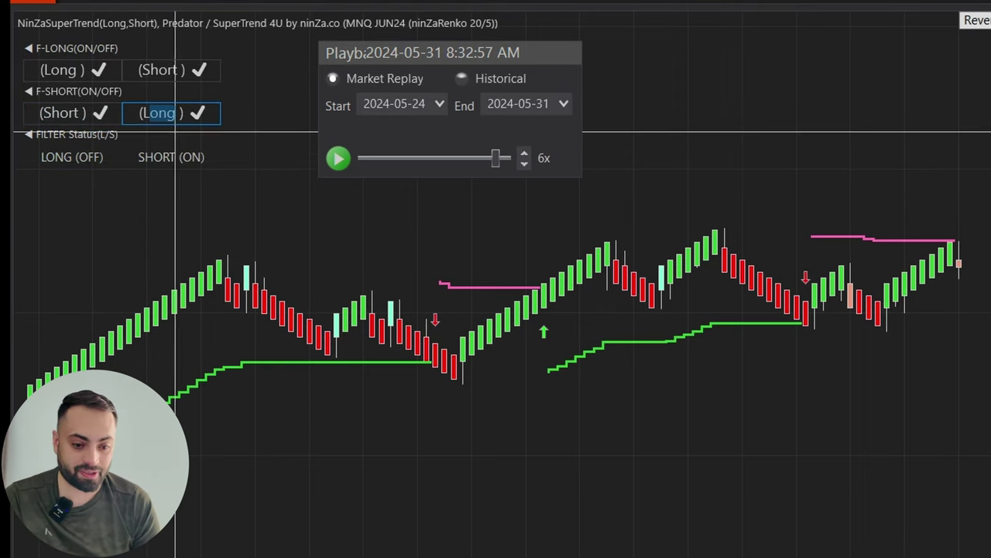
{"action": "left_click", "coordinate": [77, 157]}
{"action": "left_click", "coordinate": [153, 159]}
{"action": "left_click", "coordinate": [95, 160]}
{"action": "left_click", "coordinate": [148, 164]}
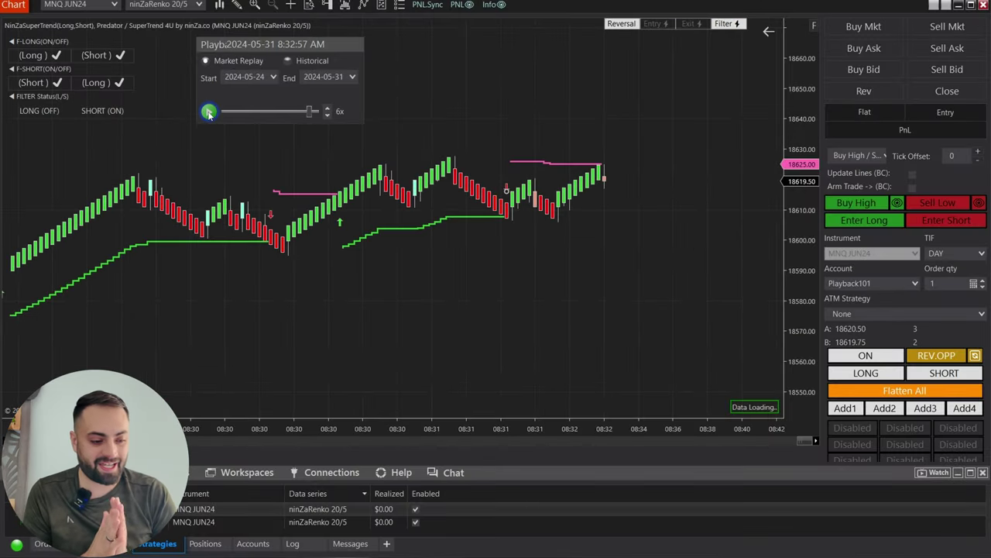
Run the market replay at 6x, pausing to check the filter flip to long, and continue until a long reversal entry fills.
{"action": "left_click", "coordinate": [208, 113]}
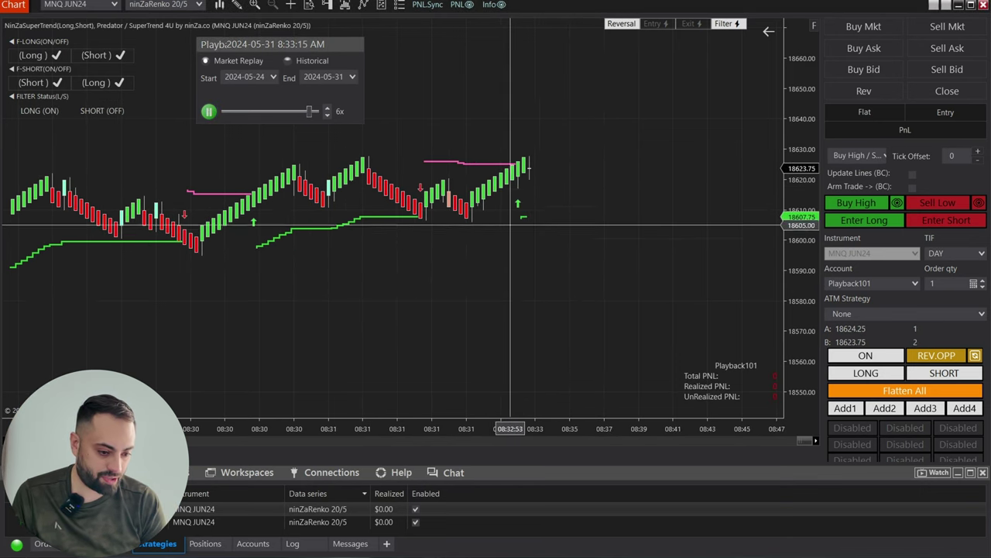
{"action": "left_click", "coordinate": [209, 112]}
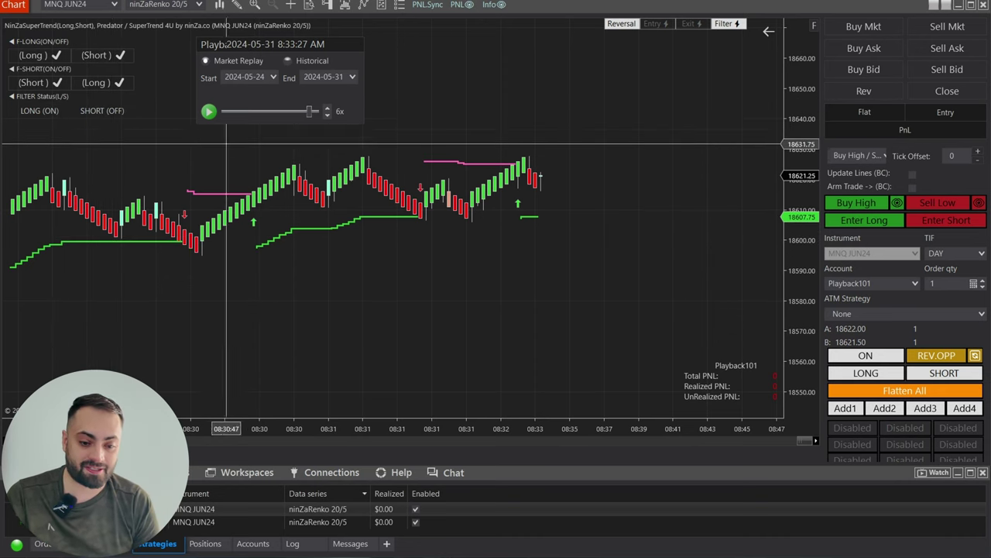
{"action": "scroll", "coordinate": [409, 232], "scroll_direction": "down", "scroll_amount": 2}
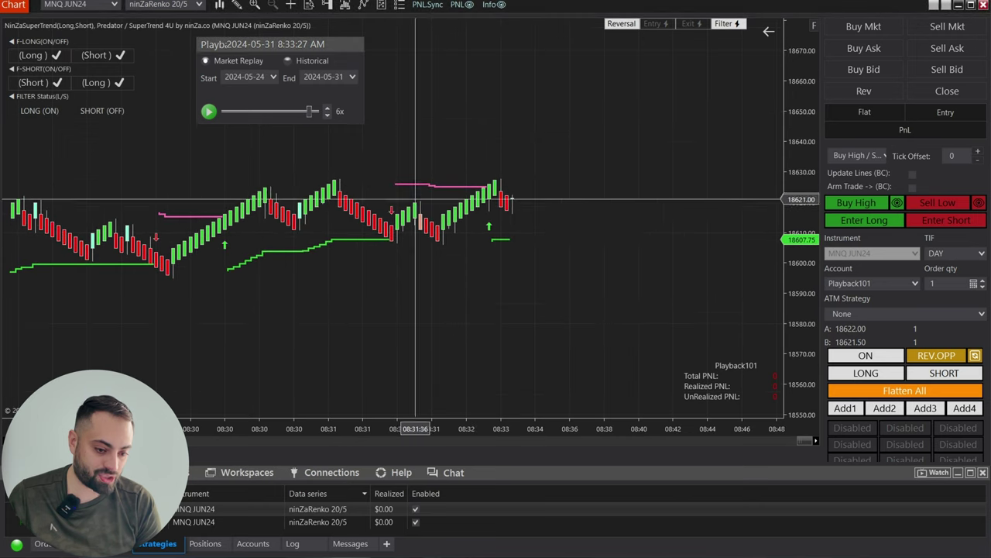
{"action": "left_click", "coordinate": [209, 111]}
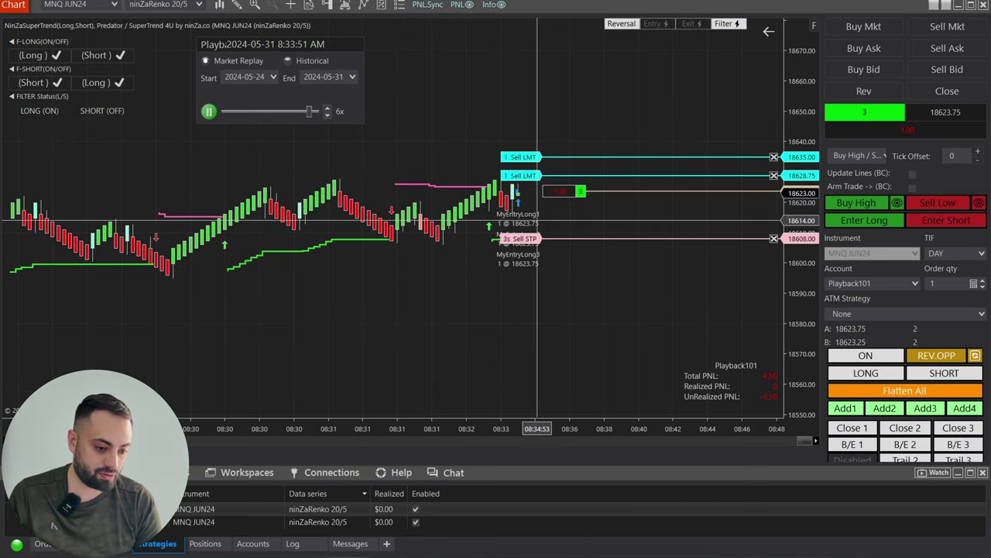
{"action": "scroll", "coordinate": [502, 294], "scroll_direction": "up", "scroll_amount": 3}
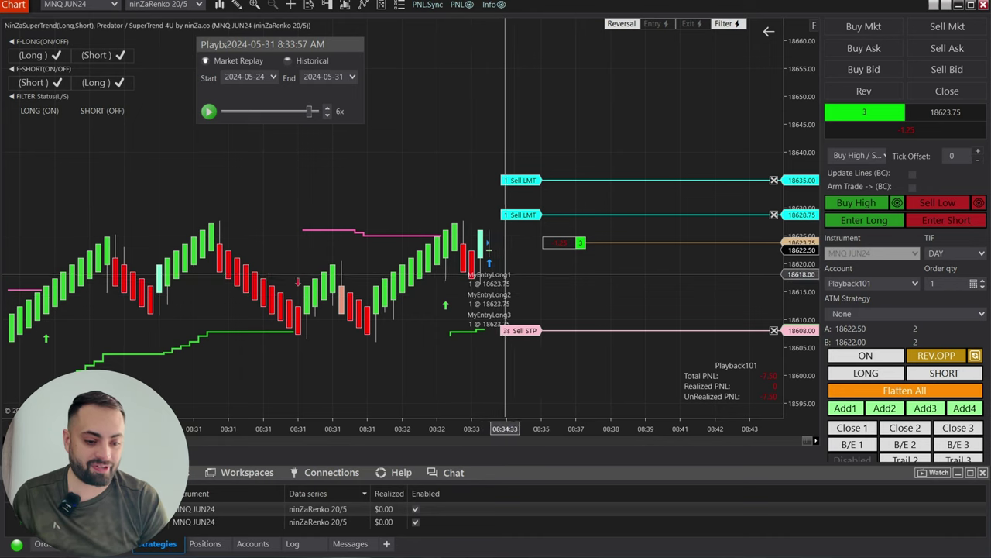
Resume the replay and raise its speed through 20x and 50x to 100x to follow the long trade to its exit.
{"action": "left_click", "coordinate": [208, 111]}
{"action": "left_click", "coordinate": [326, 112]}
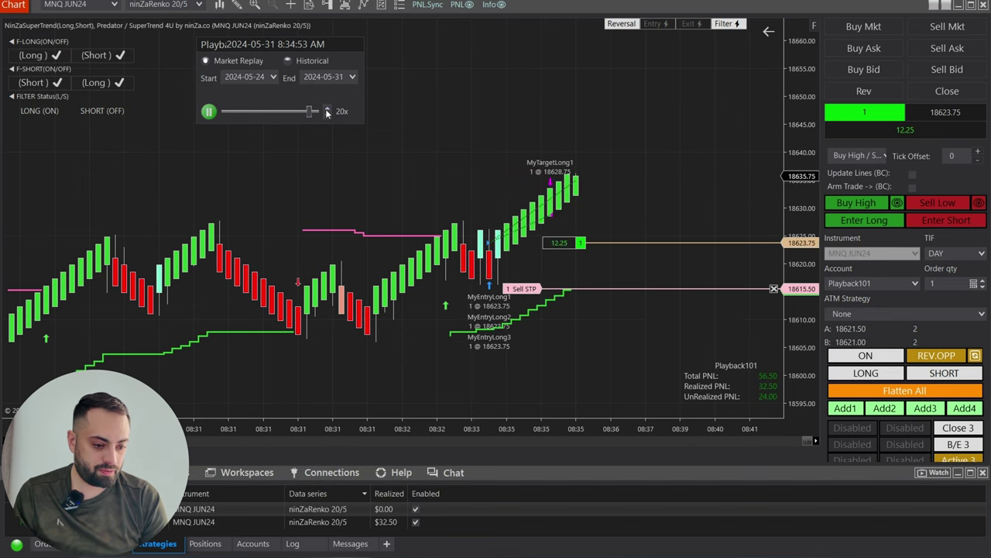
{"action": "left_click_drag", "start_coordinate": [682, 428], "coordinate": [574, 428]}
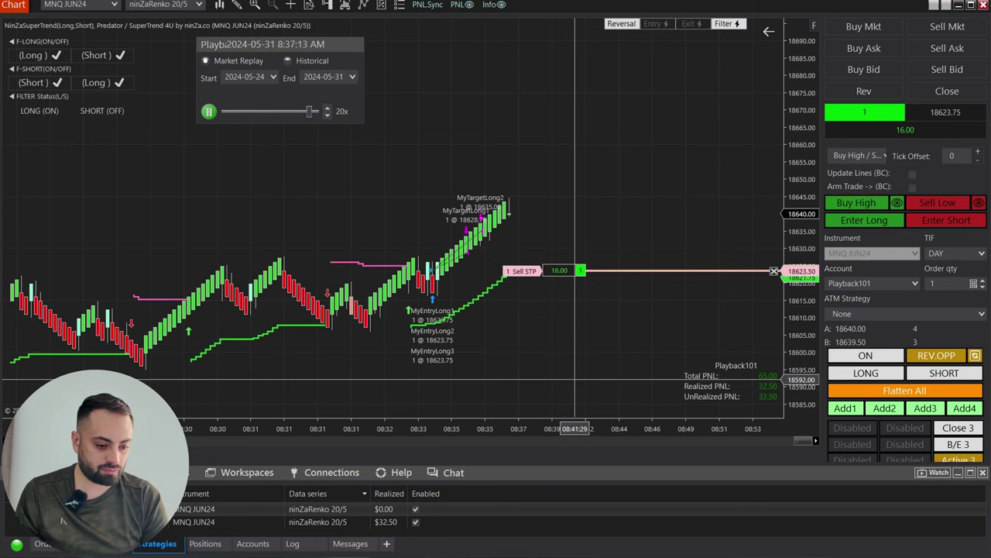
{"action": "left_click", "coordinate": [327, 111]}
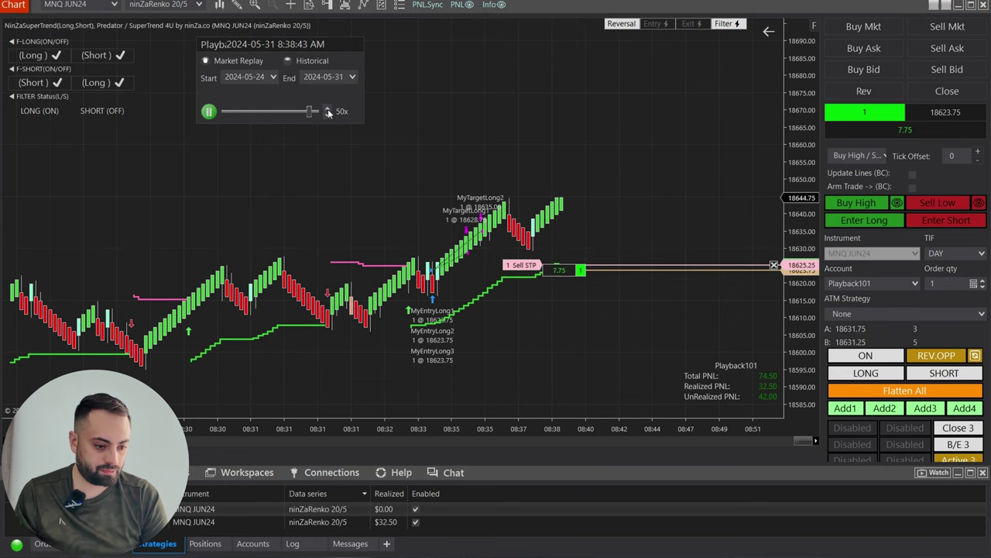
{"action": "left_click", "coordinate": [328, 112]}
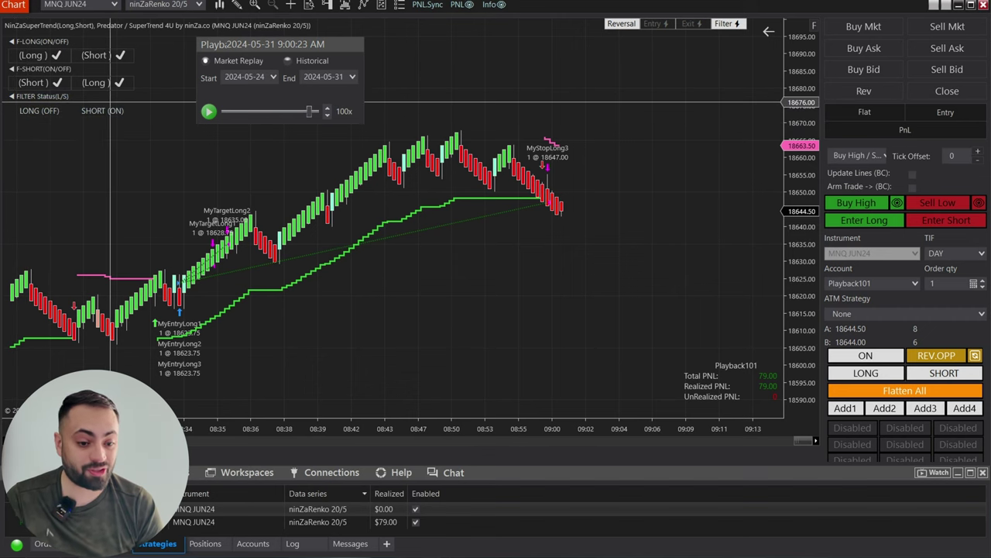
Continue the replay from the short filter flip, raising the speed to 1000x, and follow the short trade down the trend.
{"action": "left_click", "coordinate": [208, 111]}
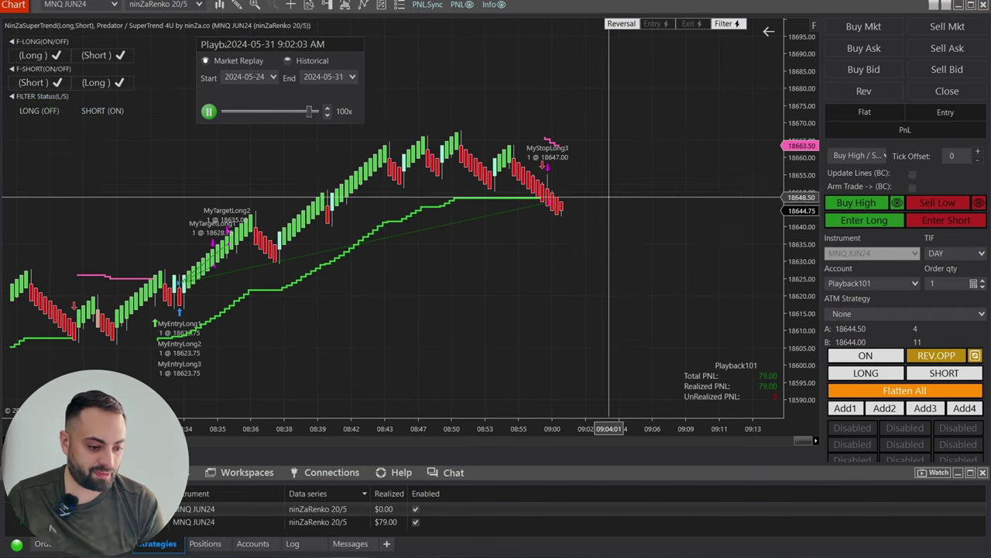
{"action": "left_click", "coordinate": [209, 110]}
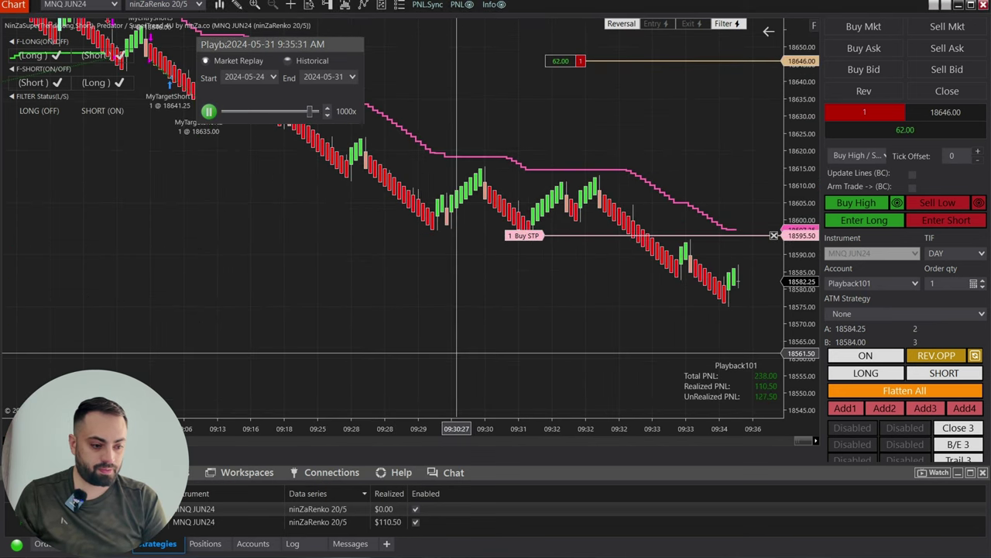
{"action": "left_click", "coordinate": [209, 111]}
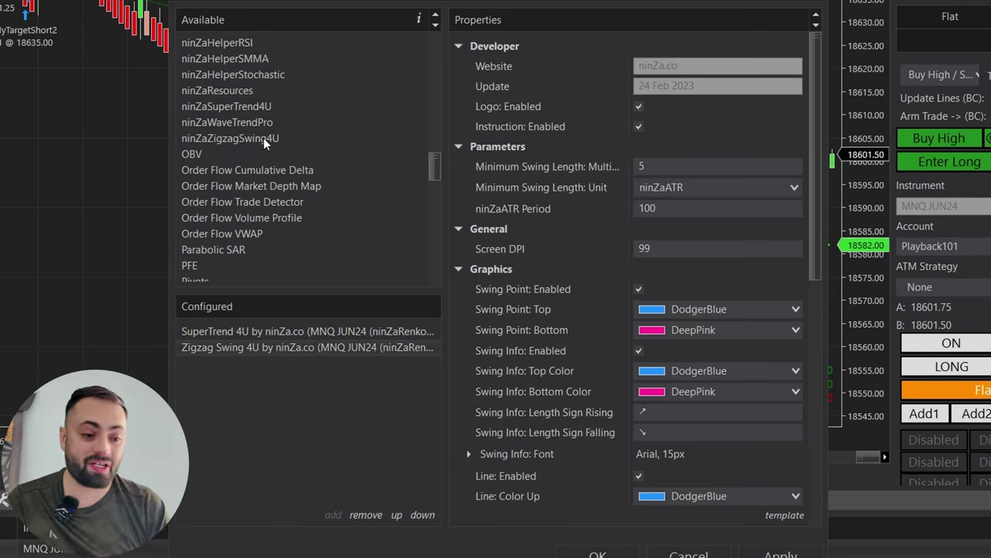
Review the Zigzag Swing 4U indicator's properties down to its visual and plot settings.
{"action": "left_click_drag", "start_coordinate": [810, 133], "coordinate": [827, 383]}
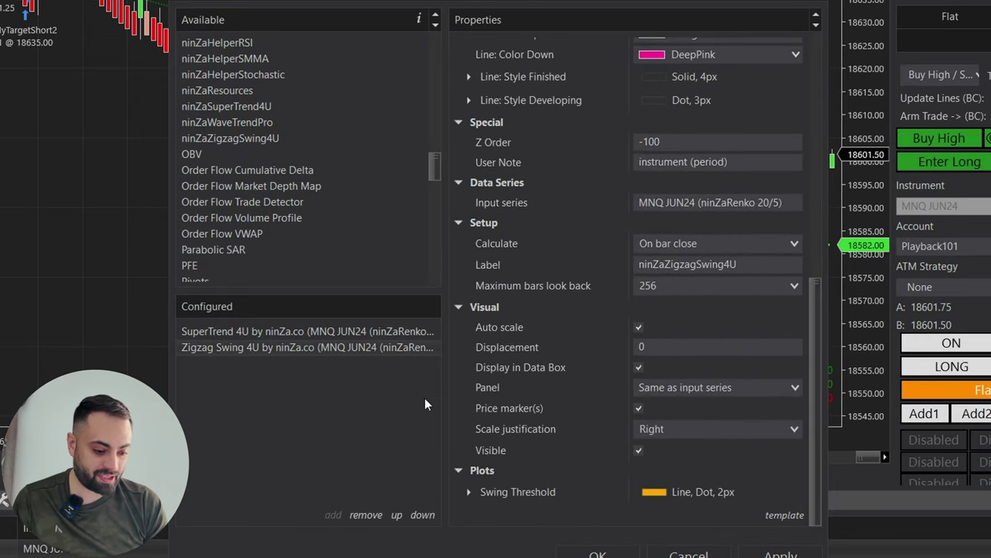